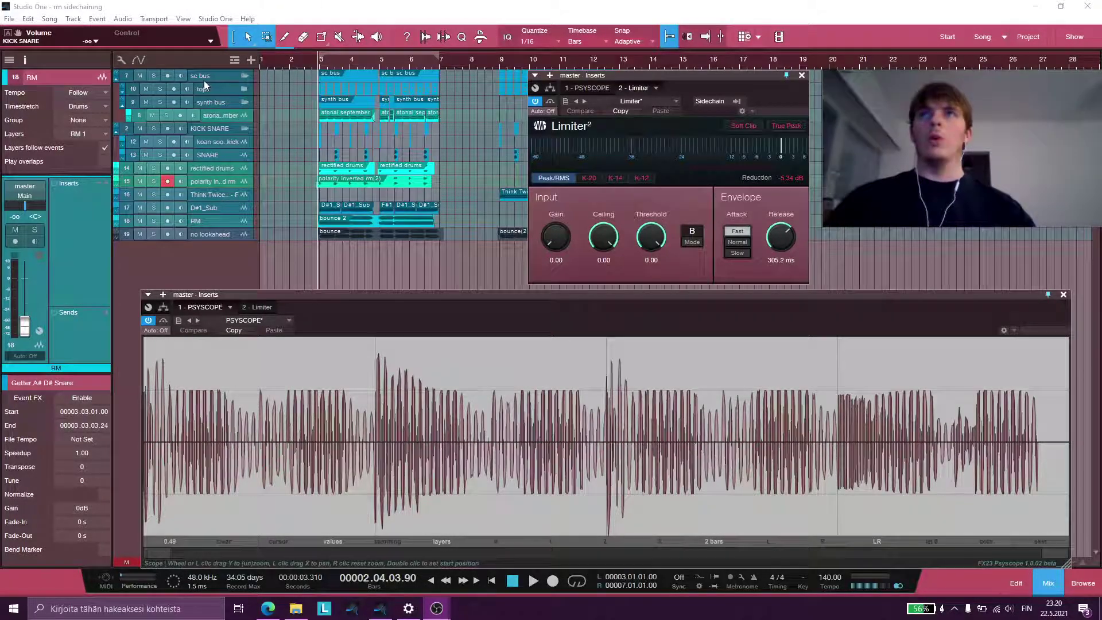
# - Inspect the GClip insert on the sc bus and play the loop through the master's Psyscope
pyautogui.click(219, 77)
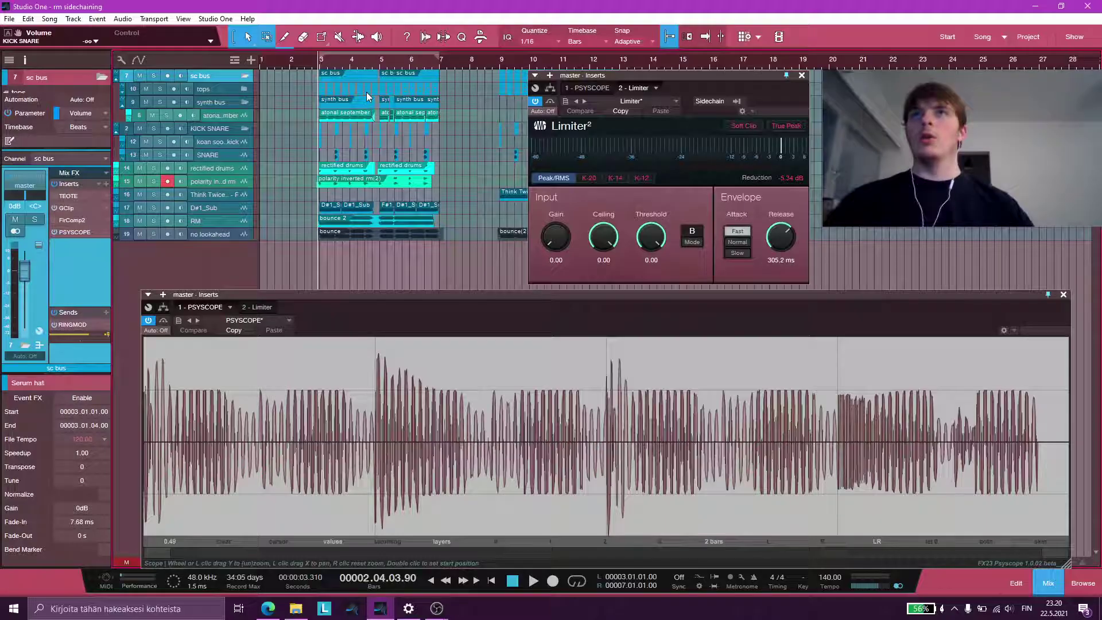
pyautogui.doubleClick(75, 208)
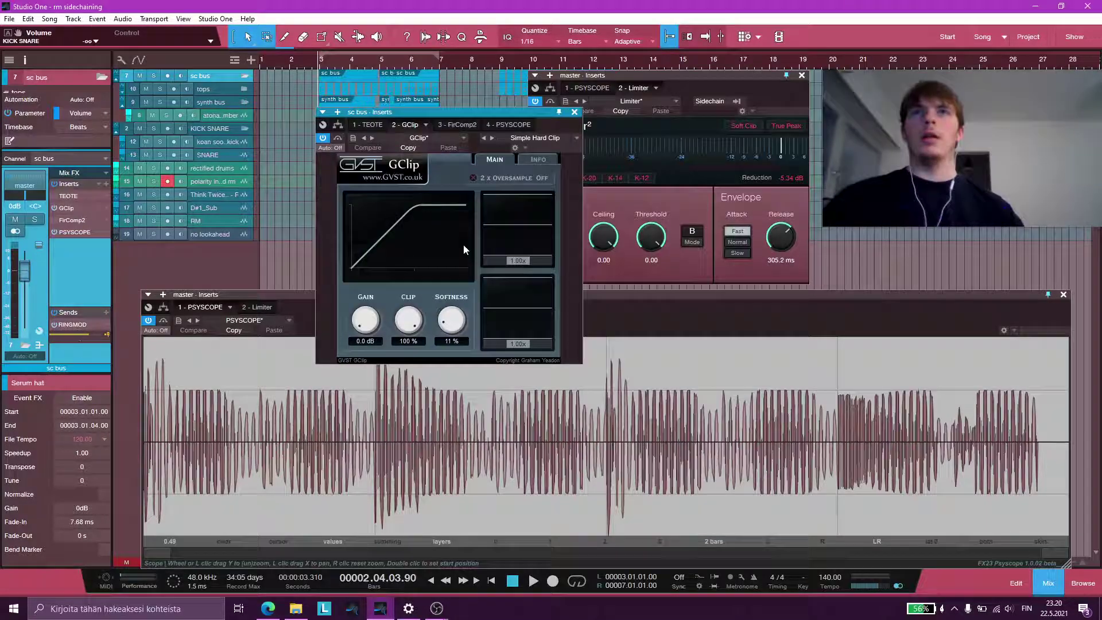
pyautogui.click(574, 112)
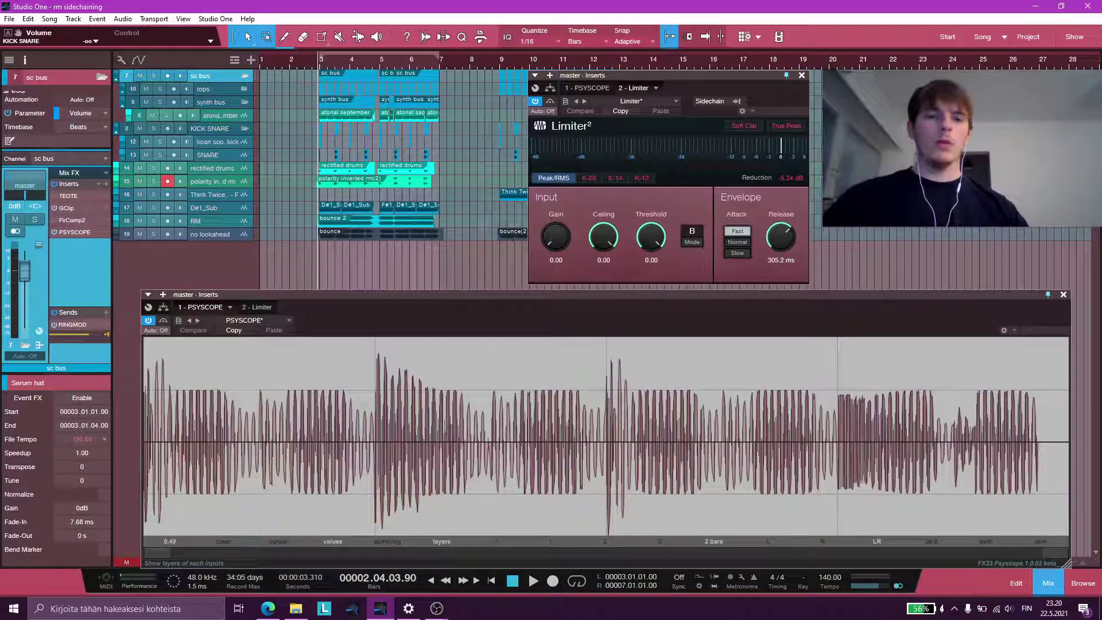
pyautogui.press('space')
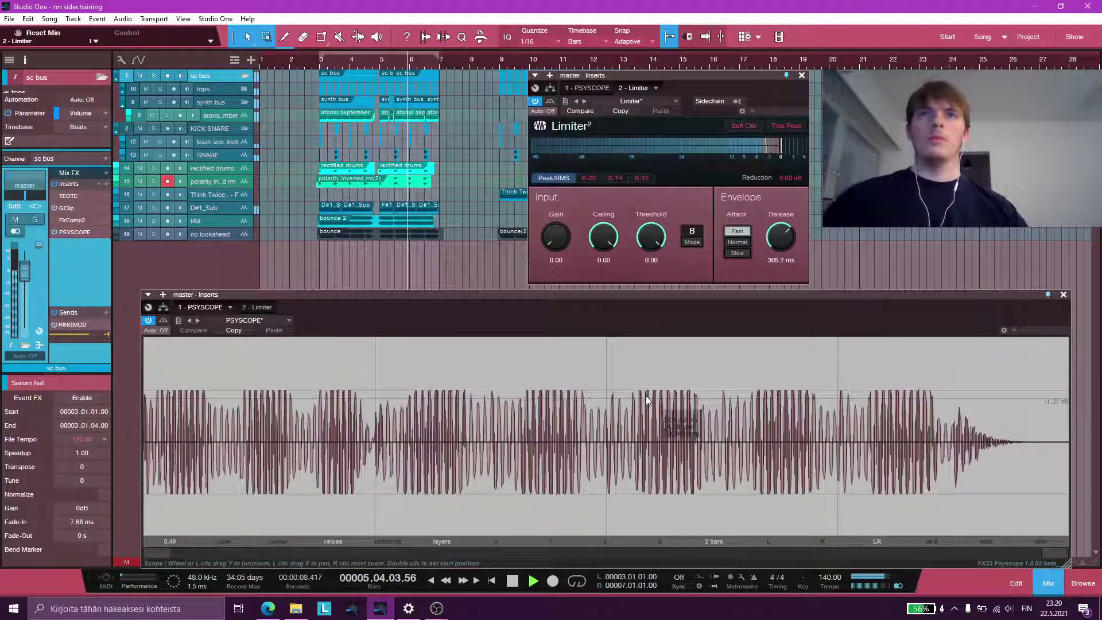
pyautogui.press('space')
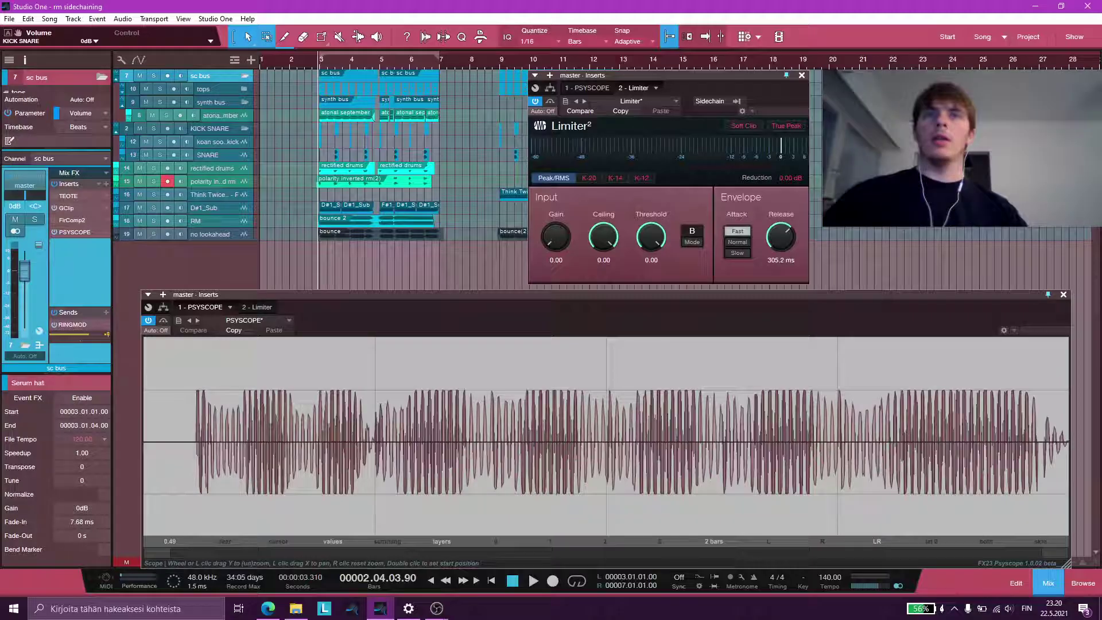
# - Play the KICK SNARE bus in solo and inspect its GClip insert, ending with the solo switched off
pyautogui.press('s')
pyautogui.press('space')
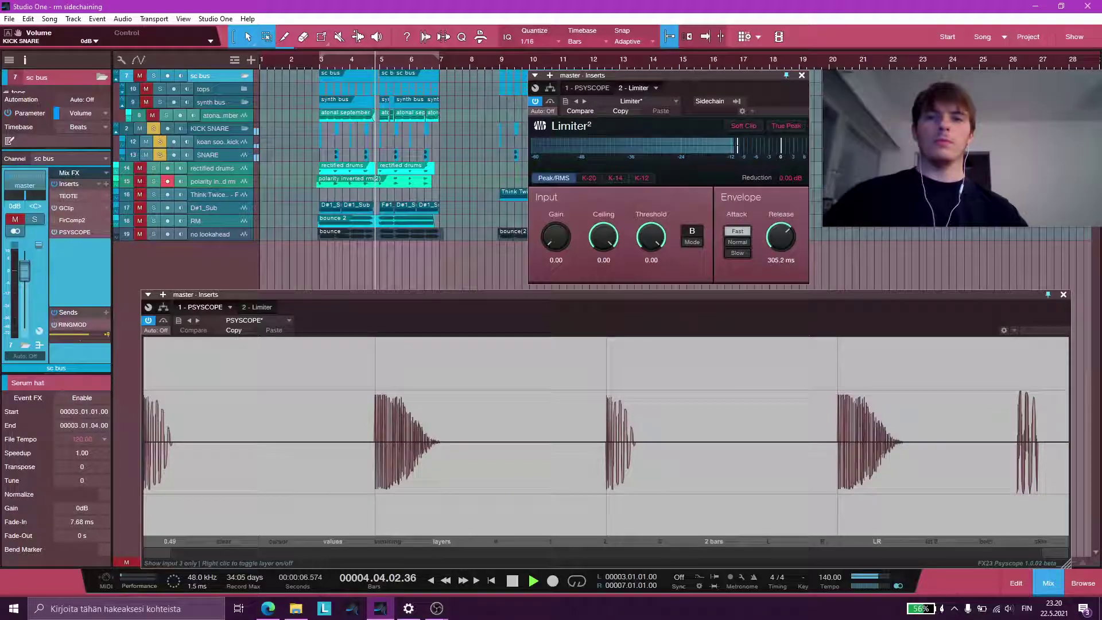
pyautogui.press('space')
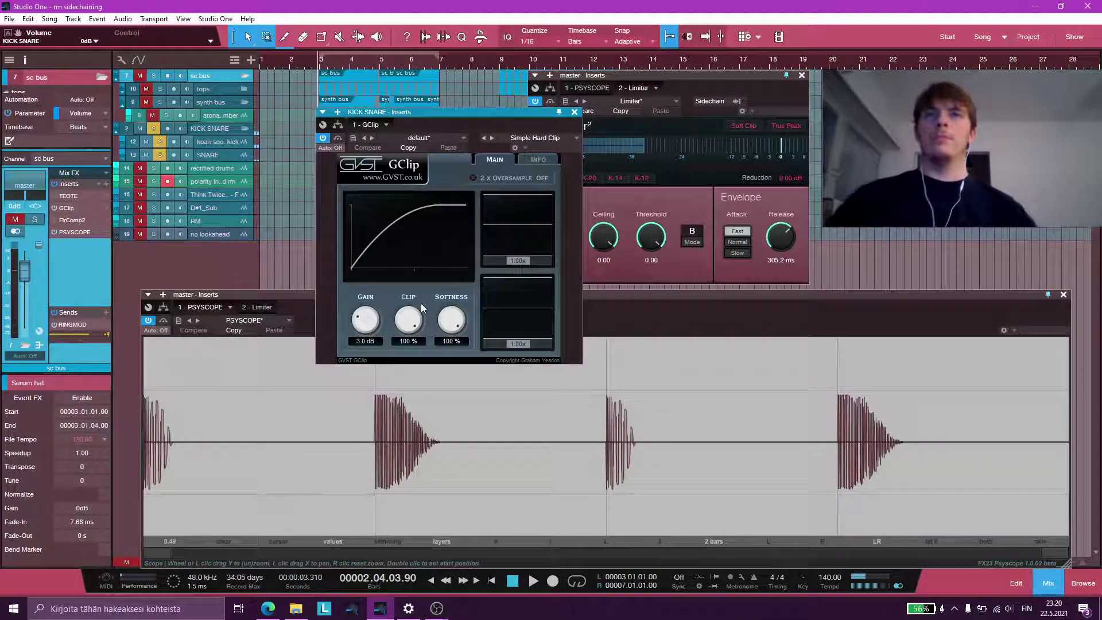
pyautogui.click(574, 112)
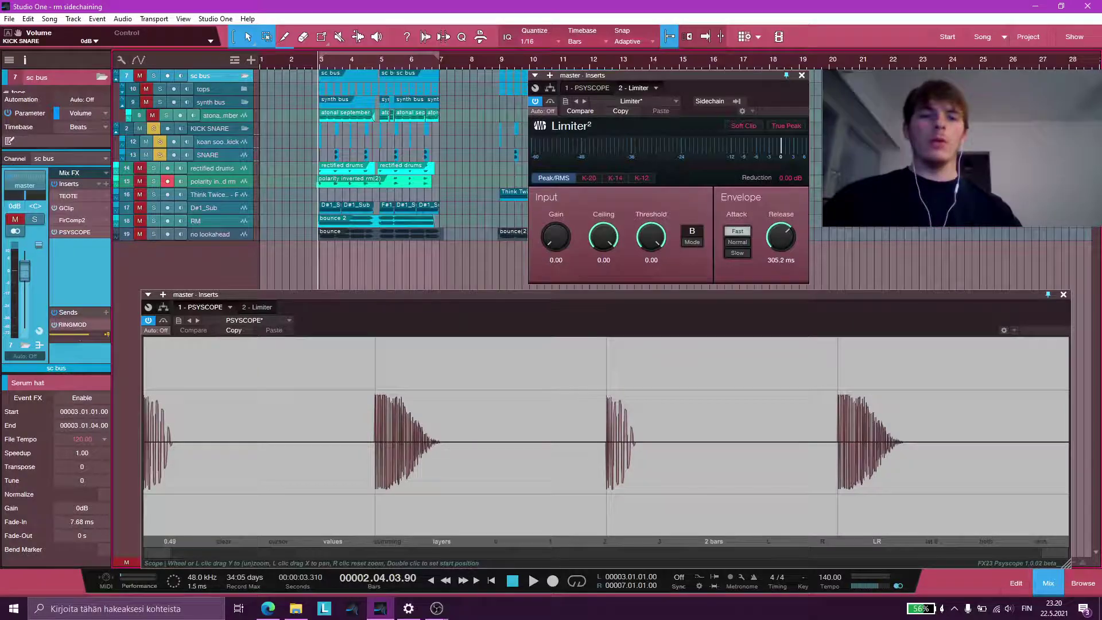
pyautogui.click(153, 128)
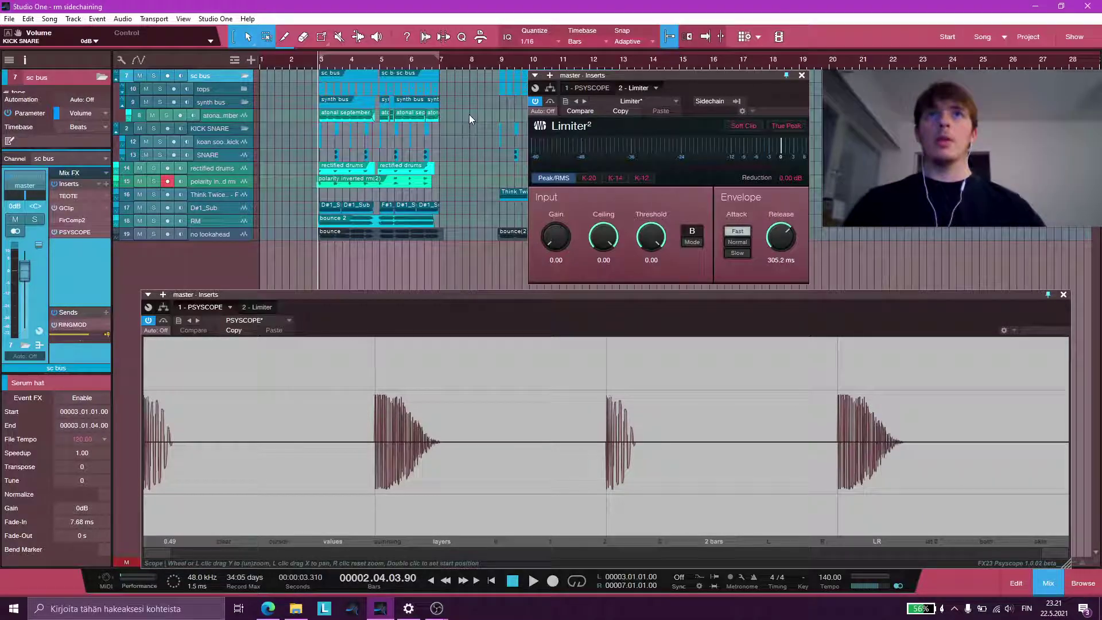
# - Play the full loop and examine the kick and snare peaks over the sub up close in Psyscope
pyautogui.press('space')
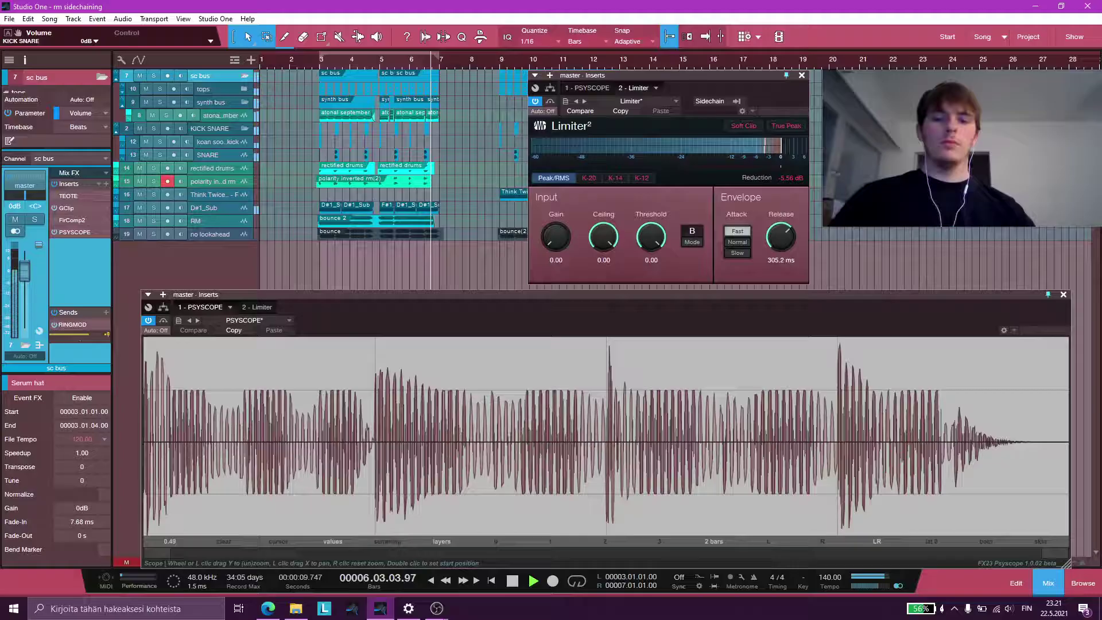
pyautogui.press('space')
pyautogui.scroll(5, 859, 376)
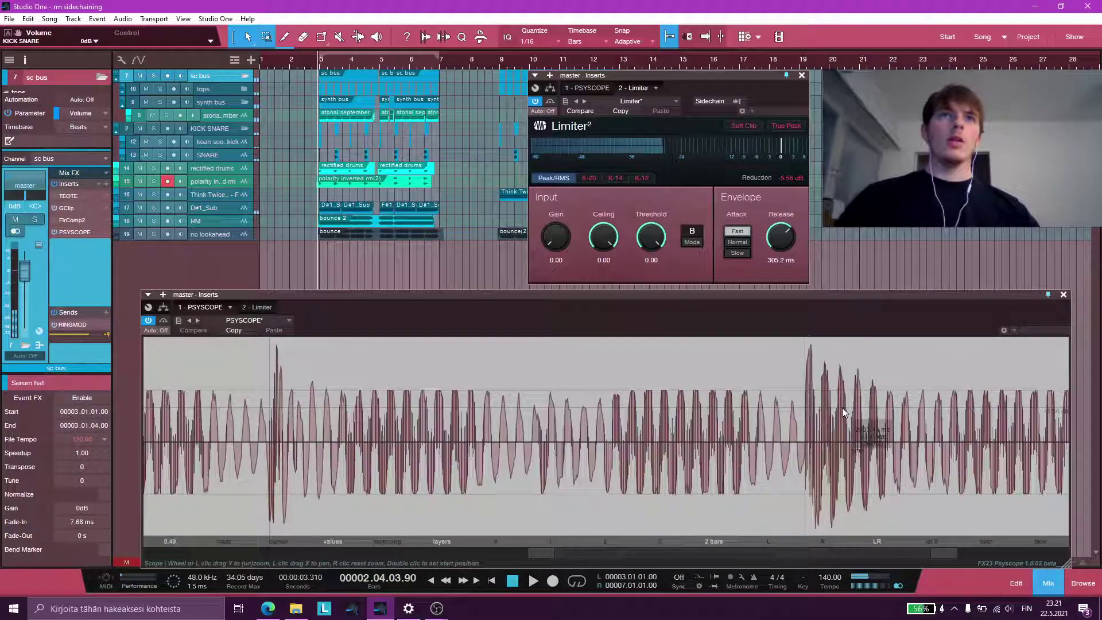
pyautogui.moveTo(769, 391); pyautogui.dragTo(693, 476)
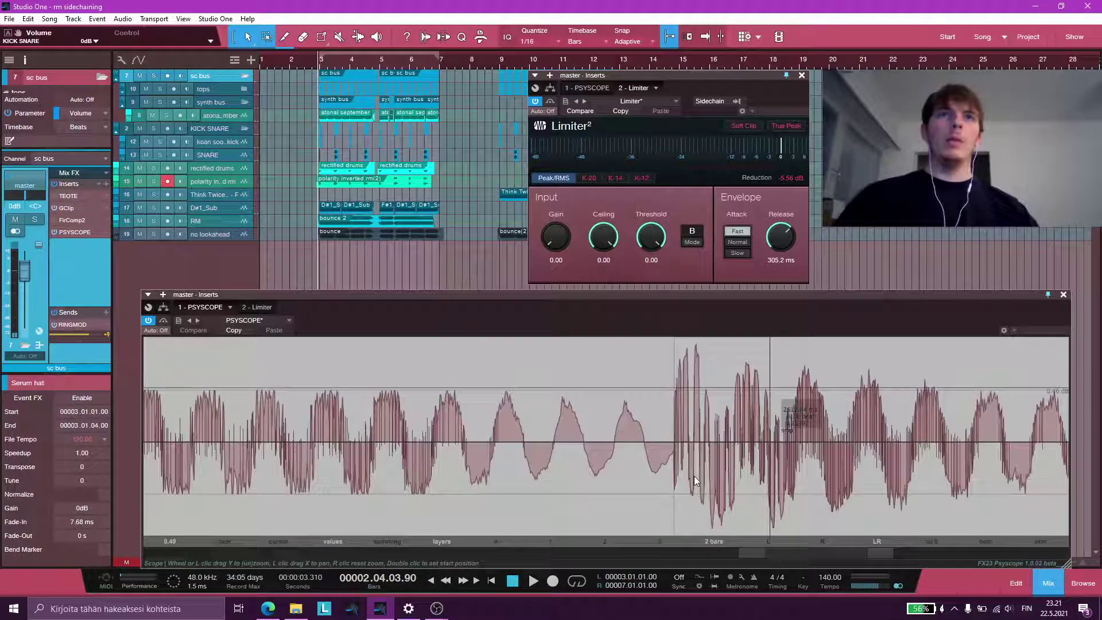
pyautogui.scroll(2, 671, 433)
pyautogui.scroll(-4, 717, 413)
pyautogui.moveTo(726, 436); pyautogui.dragTo(755, 313)
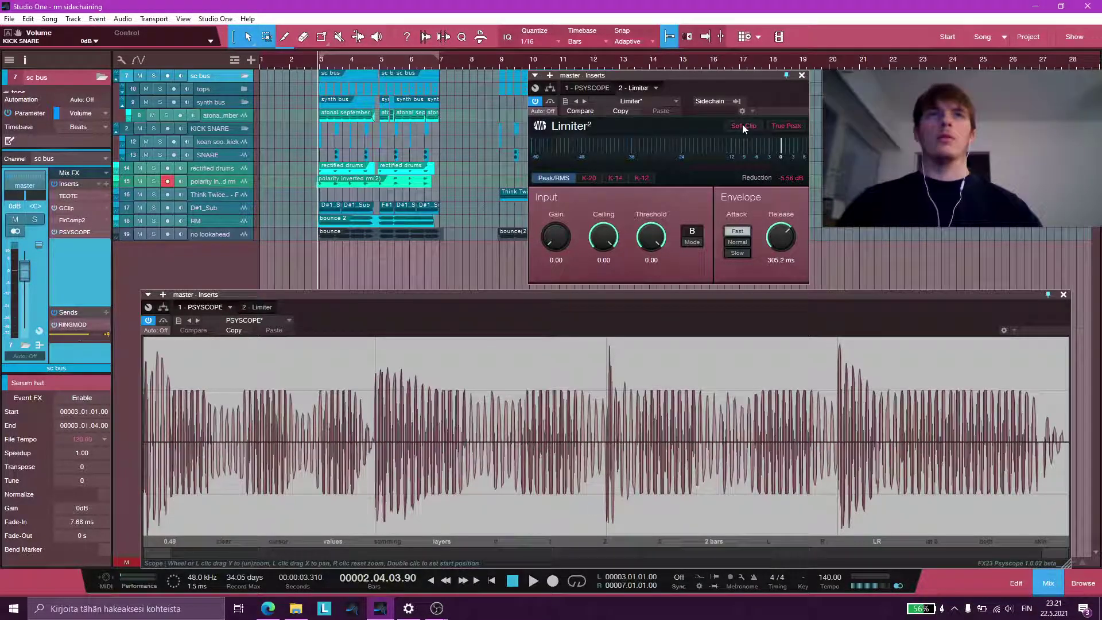
# - Reset the master limiter's reduction reading, clear the scope and play the loop with RINGMOD unmuted
pyautogui.click(791, 178)
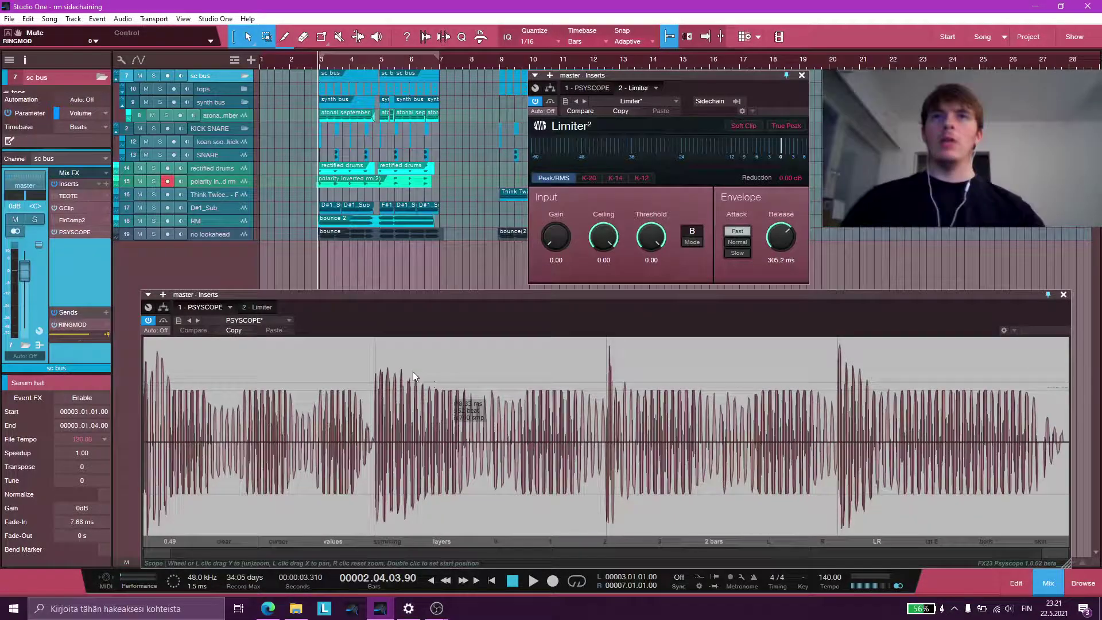
pyautogui.click(210, 541)
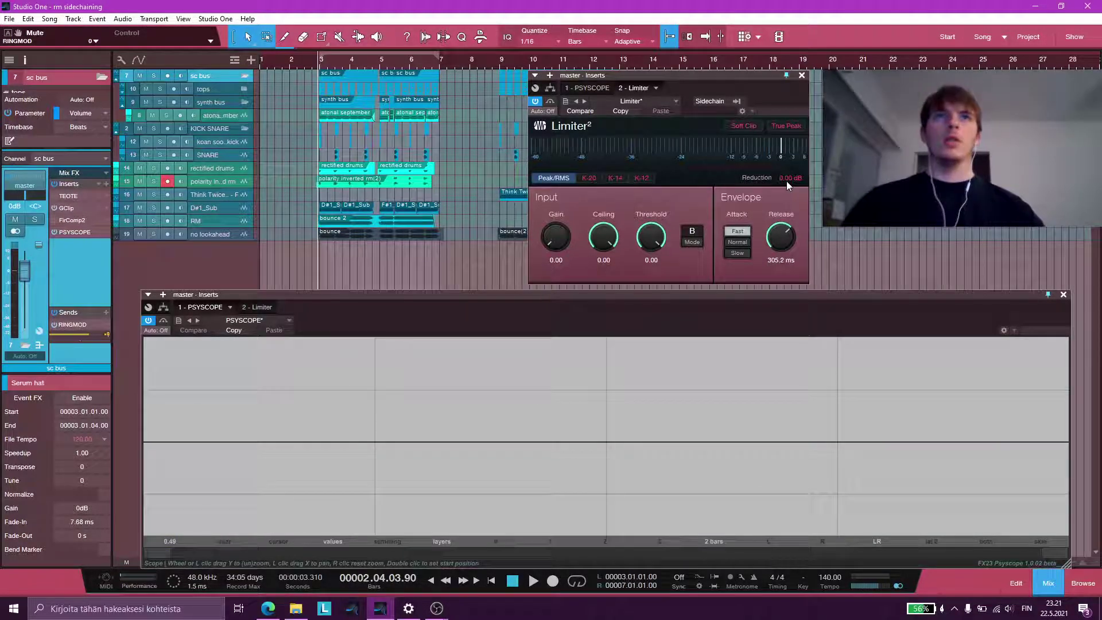
pyautogui.press('space')
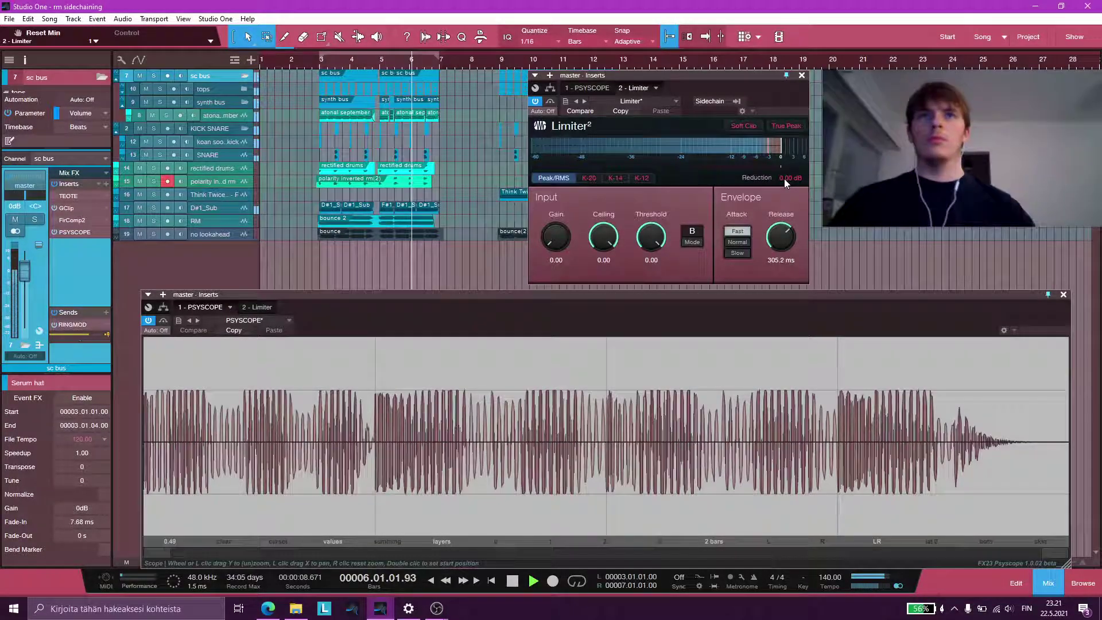
pyautogui.press('space')
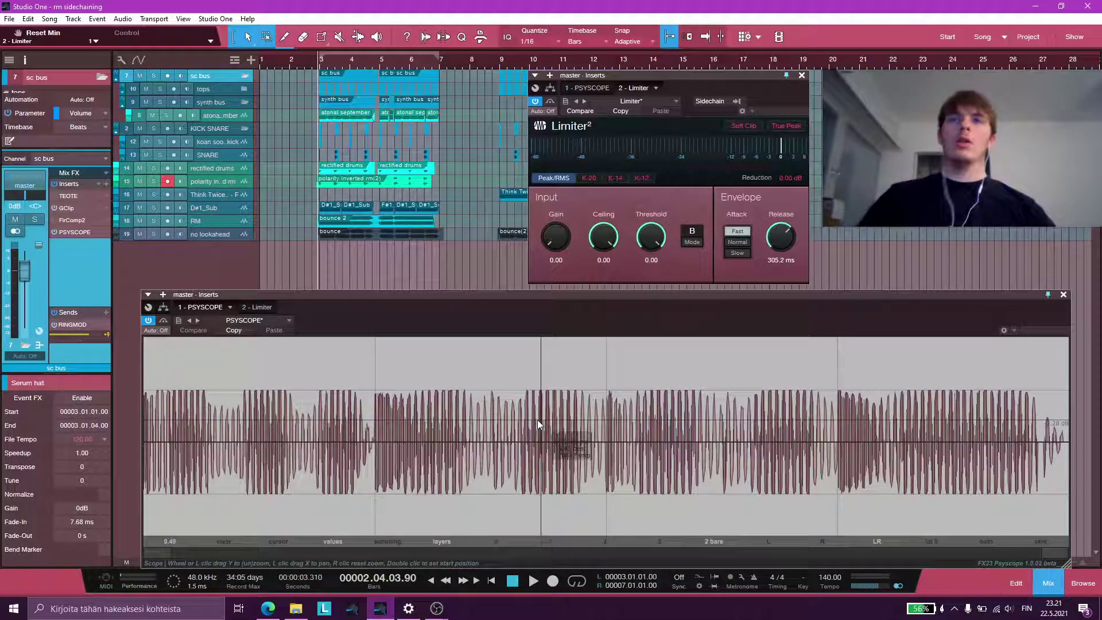
# - Close the floating plug-in windows and examine the arrangement from the KICK SNARE bus to the no lookahead track around bars 3 to 6
pyautogui.moveTo(650, 76); pyautogui.dragTo(650, 78)
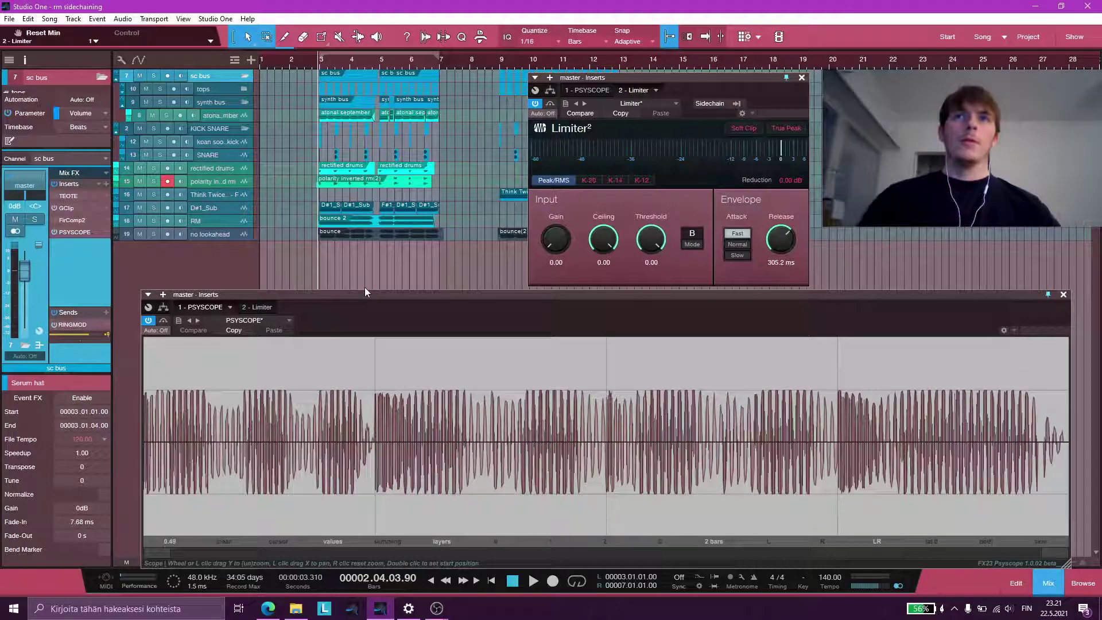
pyautogui.scroll(2, 312, 238)
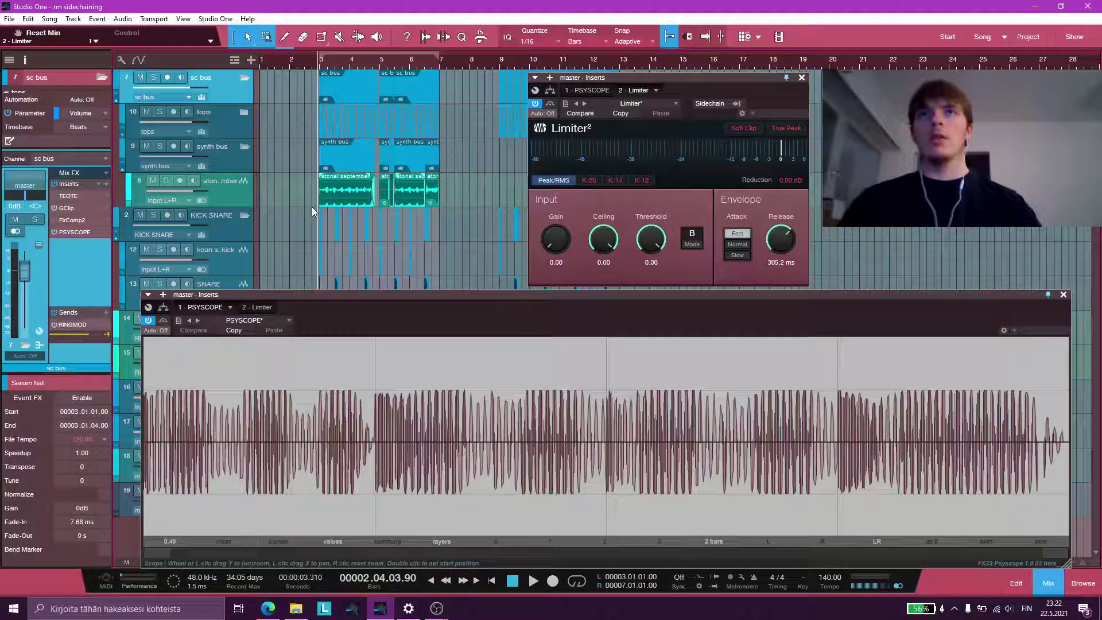
pyautogui.press('Escape')
pyautogui.scroll(-3, 307, 462)
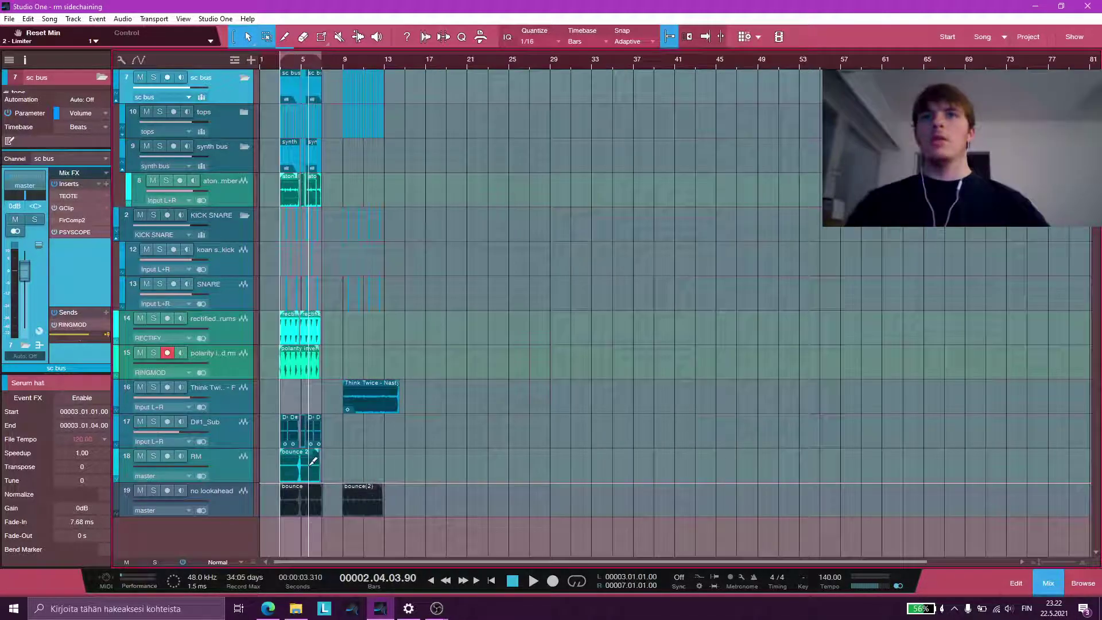
pyautogui.scroll(3, 278, 451)
pyautogui.scroll(1, 316, 455)
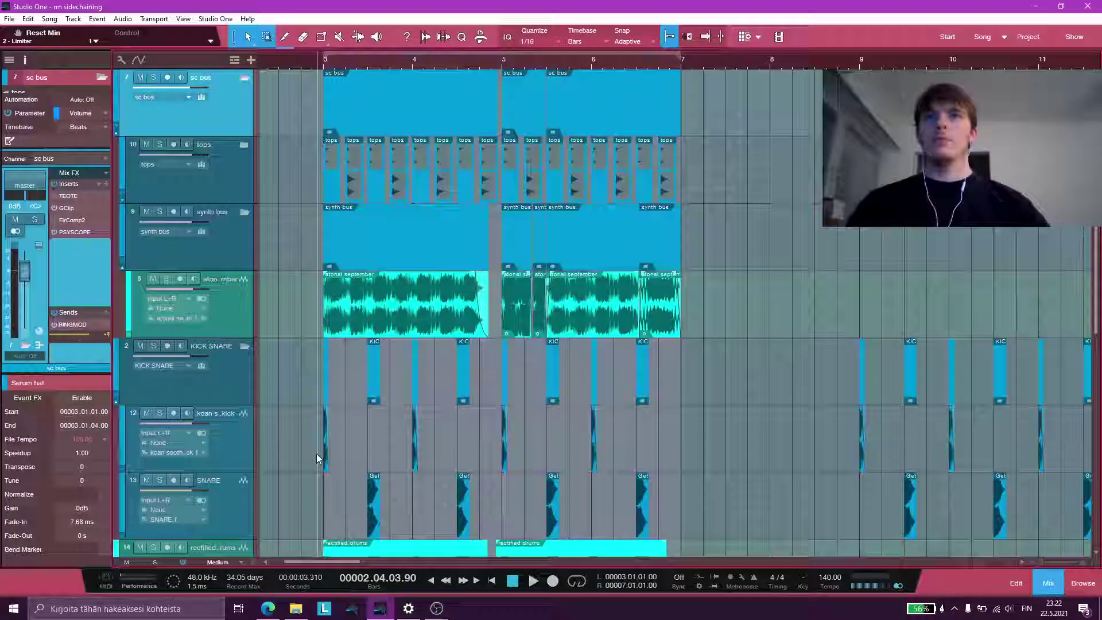
pyautogui.scroll(-3, 314, 450)
pyautogui.scroll(3, 317, 351)
pyautogui.scroll(2, 332, 344)
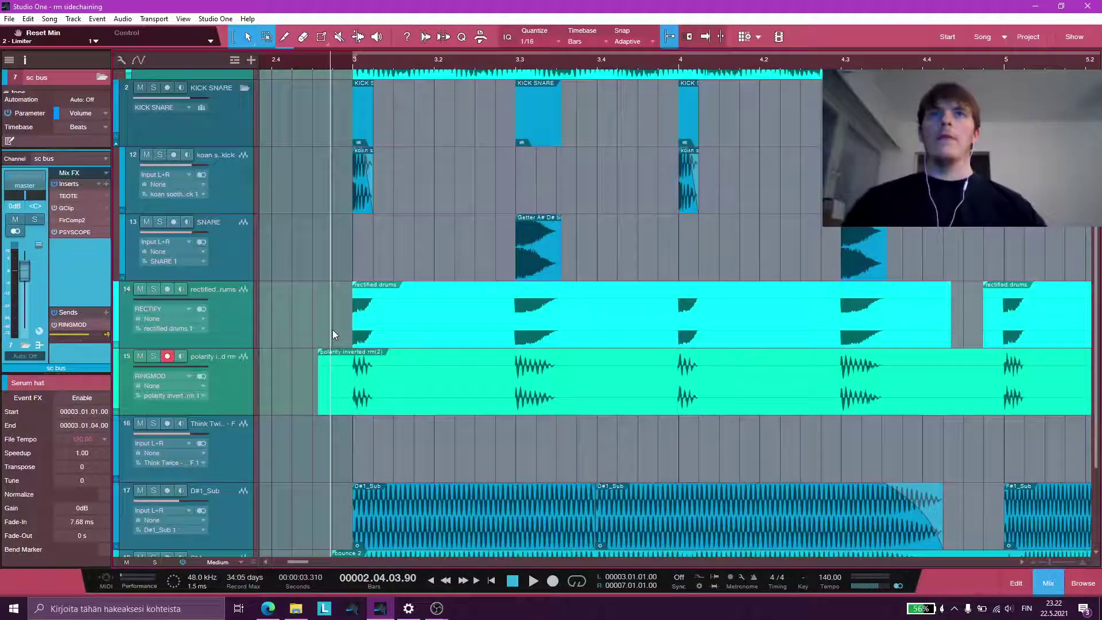
pyautogui.scroll(-1, 331, 311)
pyautogui.scroll(-1, 330, 310)
pyautogui.hscroll(2, 312, 355)
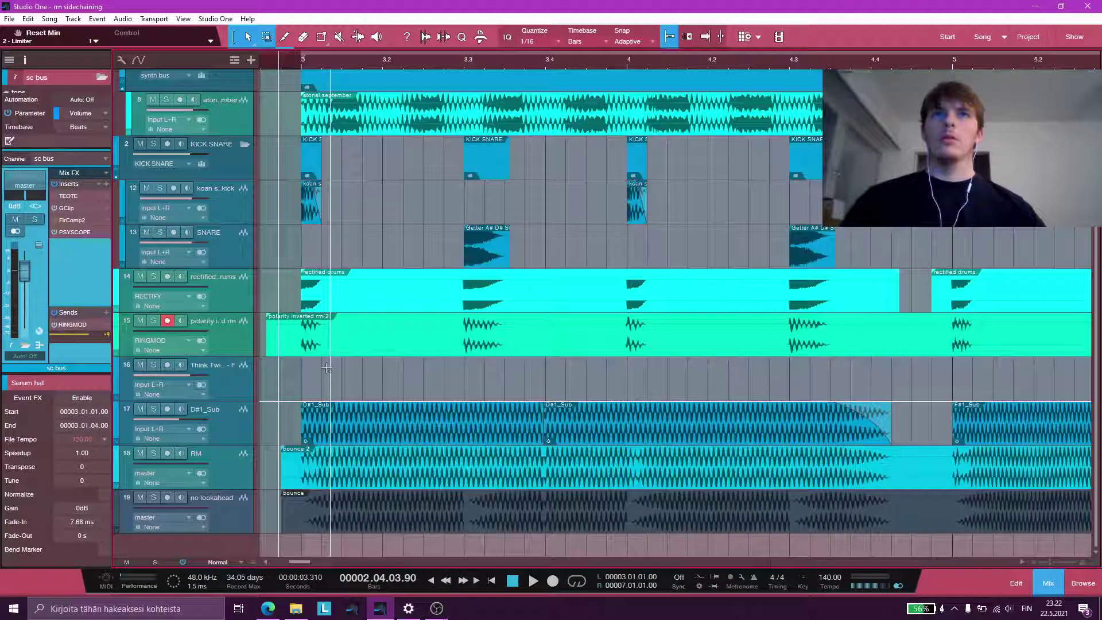
pyautogui.scroll(-2, 323, 381)
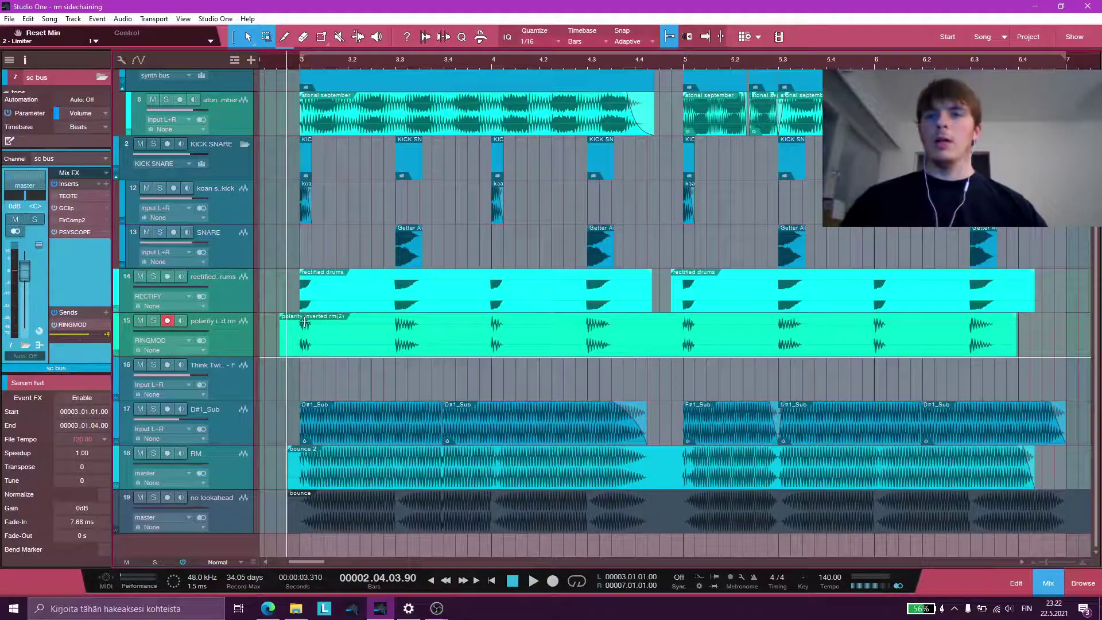
# - Mute the tops and synth bus tracks and briefly play the D#1_Sub together with the kick and snare
pyautogui.click(235, 406)
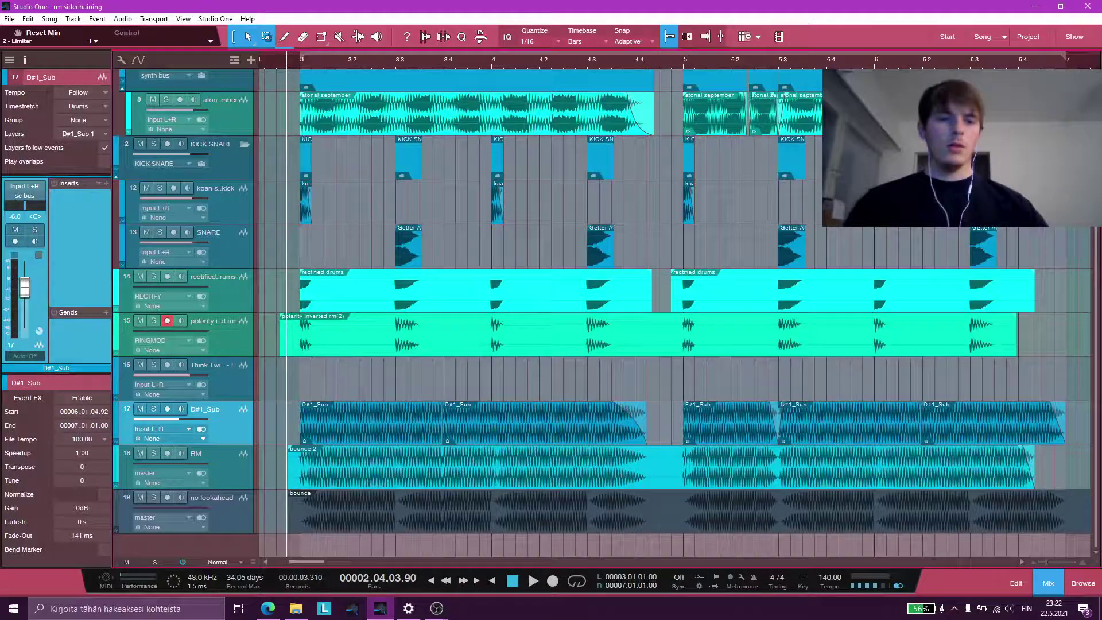
pyautogui.scroll(3, 284, 269)
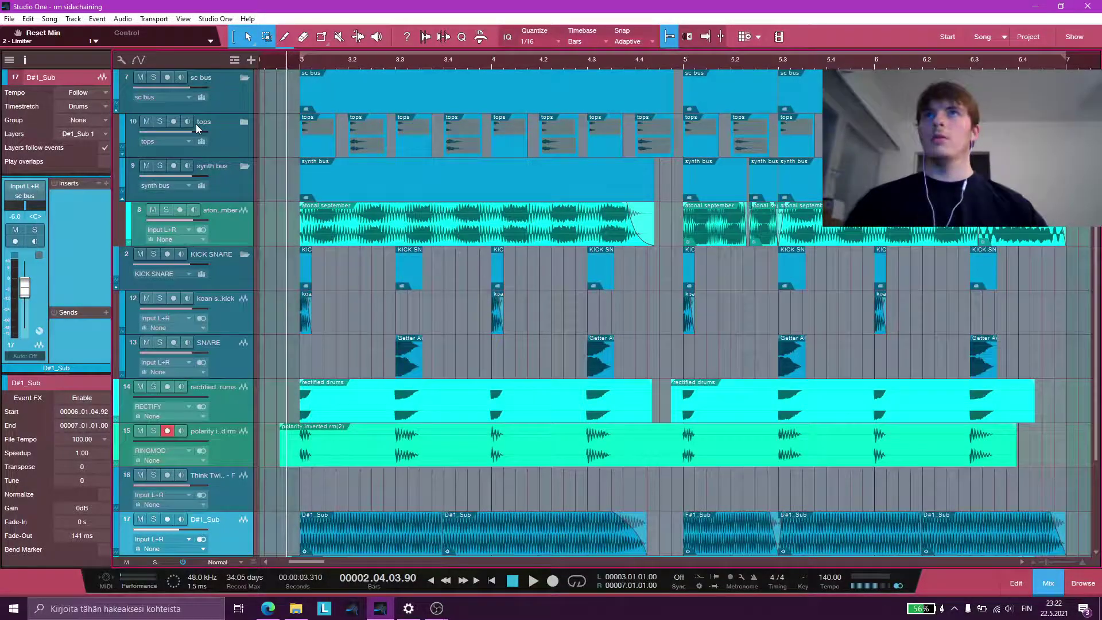
pyautogui.scroll(-3, 147, 112)
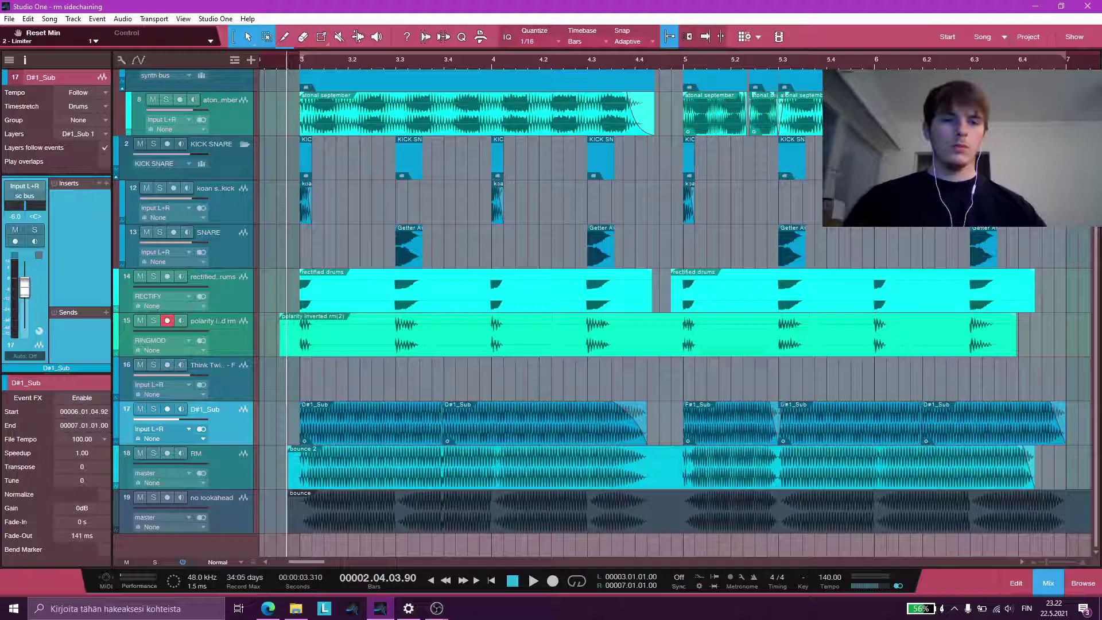
pyautogui.scroll(3, 195, 322)
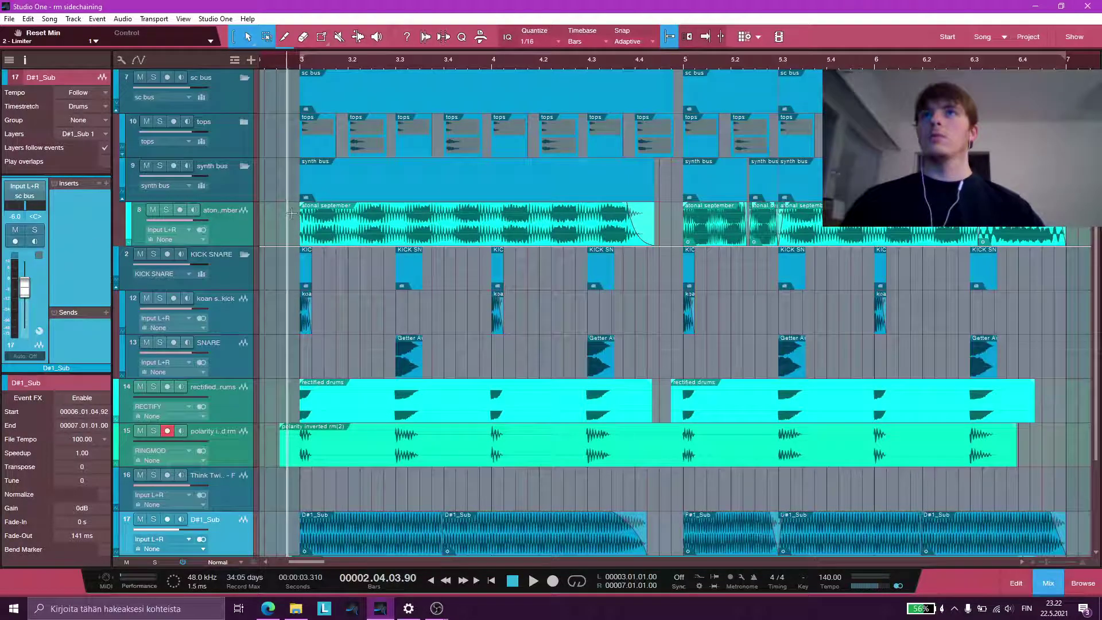
pyautogui.click(144, 124)
pyautogui.click(148, 167)
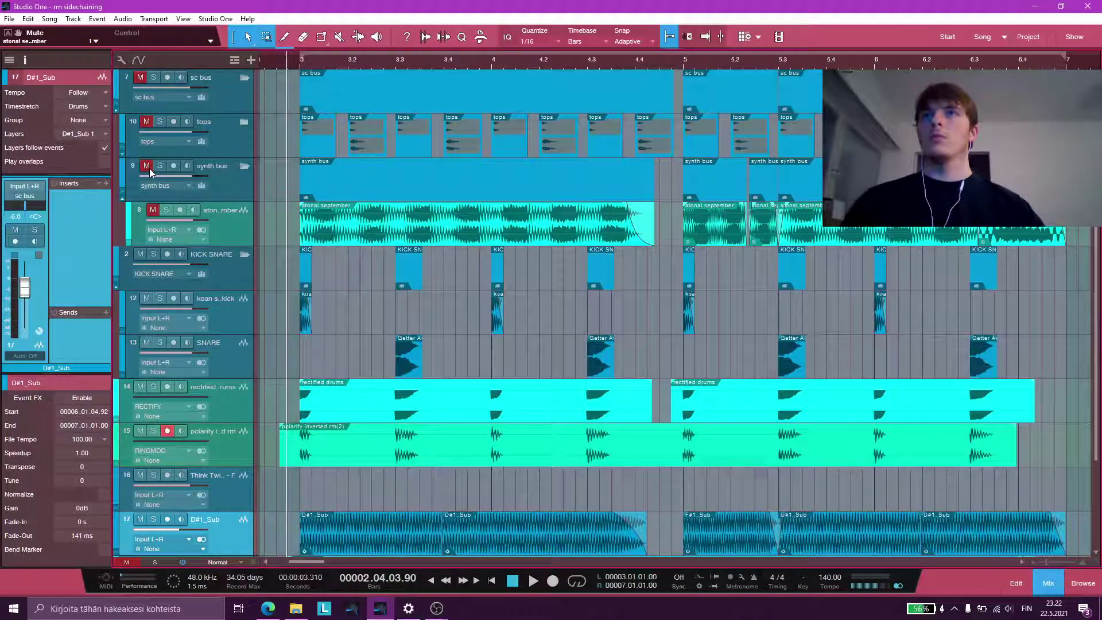
pyautogui.press('space')
pyautogui.scroll(-3, 308, 278)
pyautogui.press('space')
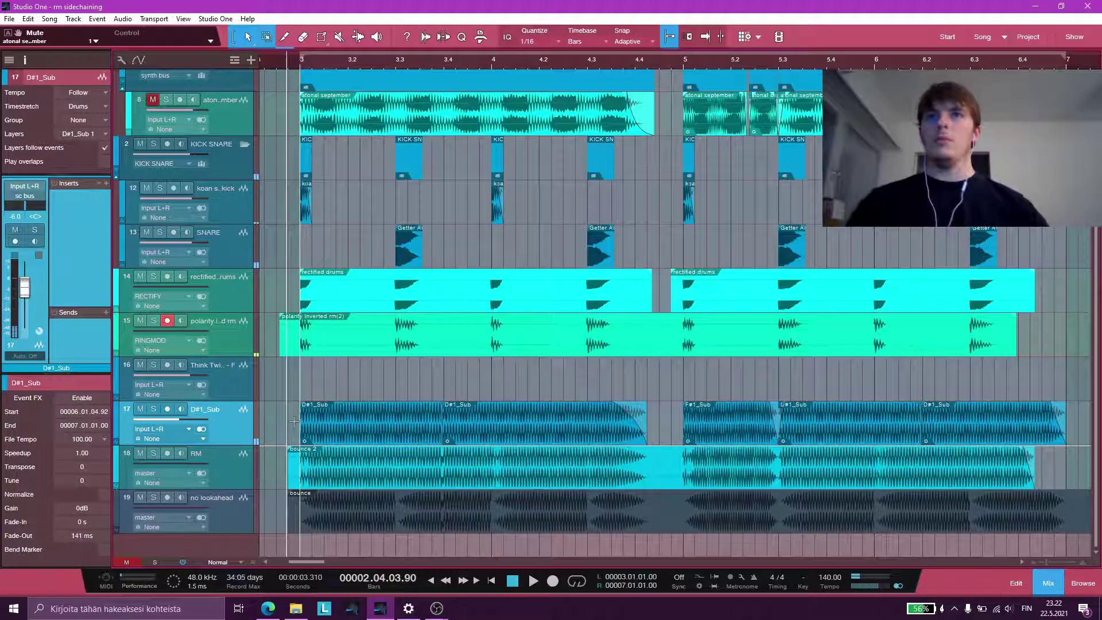
# - Compare the D#1_Sub, RM and no lookahead waveforms up close at the first kick in bar 3
pyautogui.scroll(-1, 300, 422)
pyautogui.scroll(1, 300, 422)
pyautogui.scroll(2, 304, 417)
pyautogui.scroll(3, 301, 428)
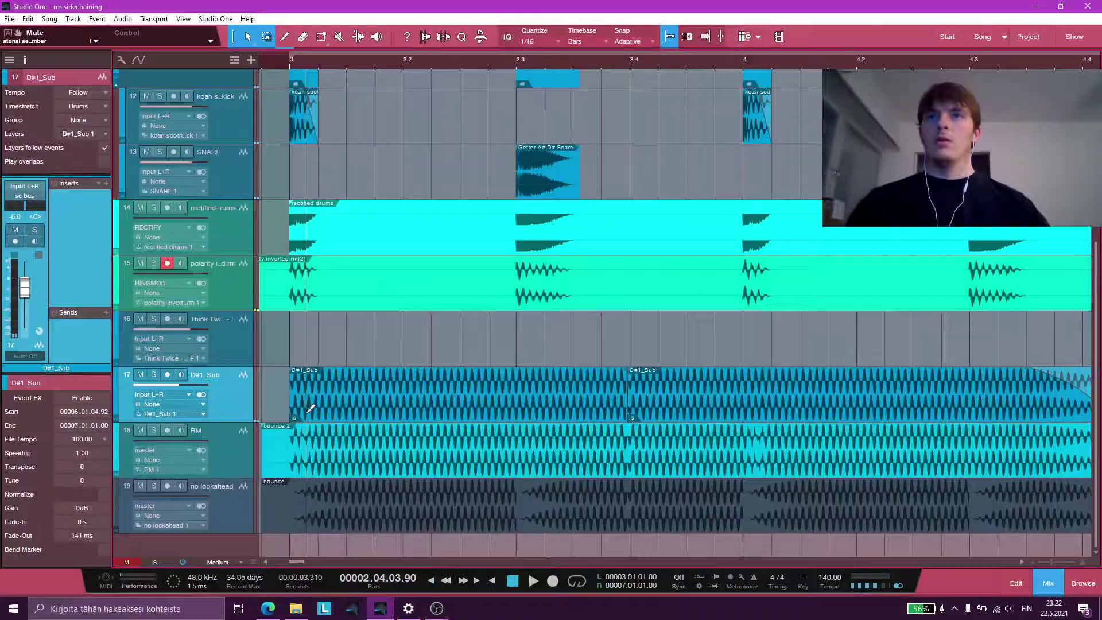
pyautogui.scroll(2, 298, 442)
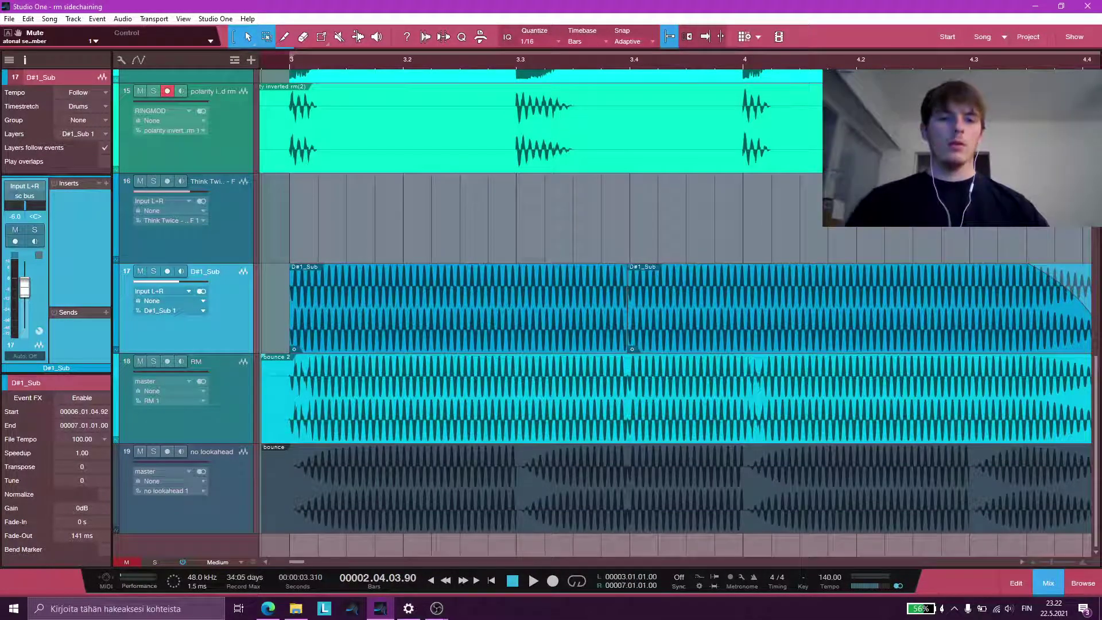
pyautogui.scroll(2, 286, 348)
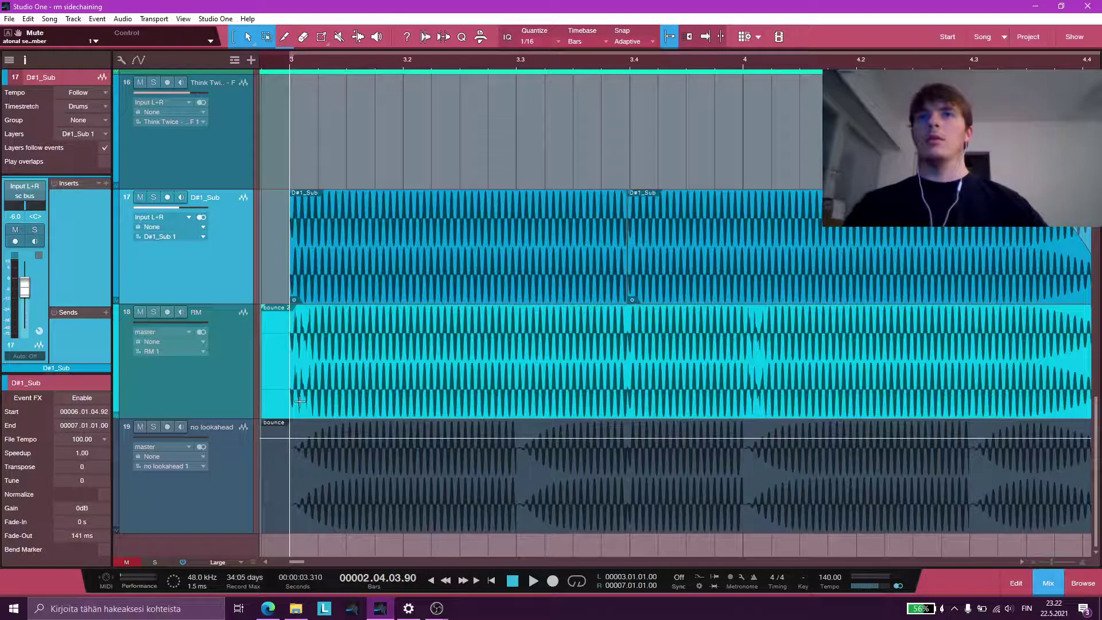
pyautogui.scroll(3, 286, 348)
pyautogui.scroll(2, 283, 352)
pyautogui.click(216, 391)
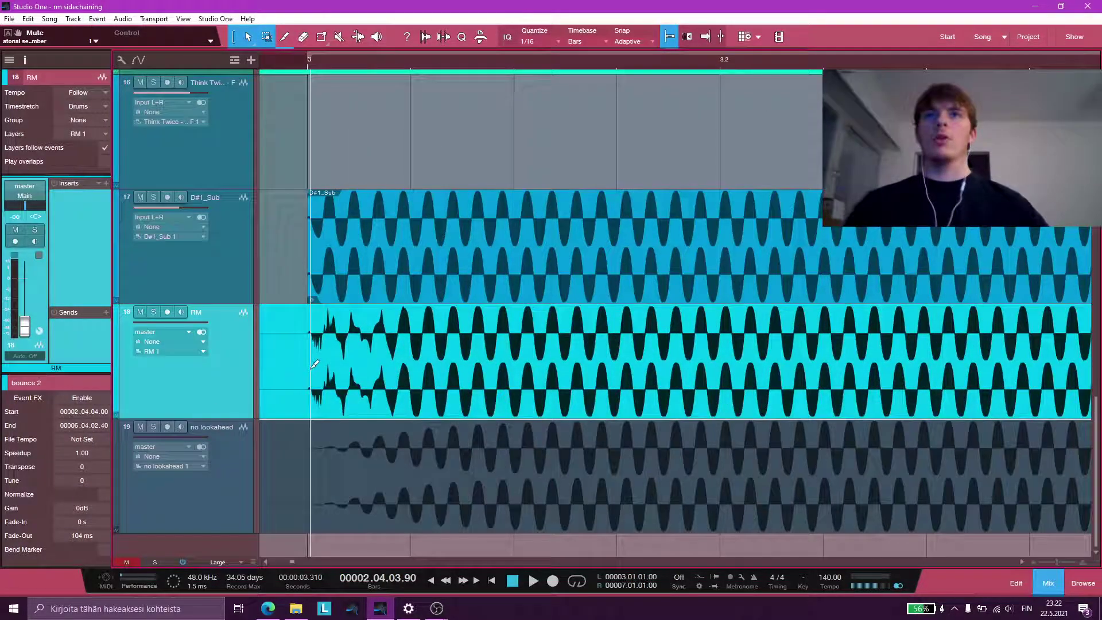
pyautogui.scroll(3, 311, 373)
pyautogui.scroll(2, 314, 367)
pyautogui.scroll(-5, 315, 367)
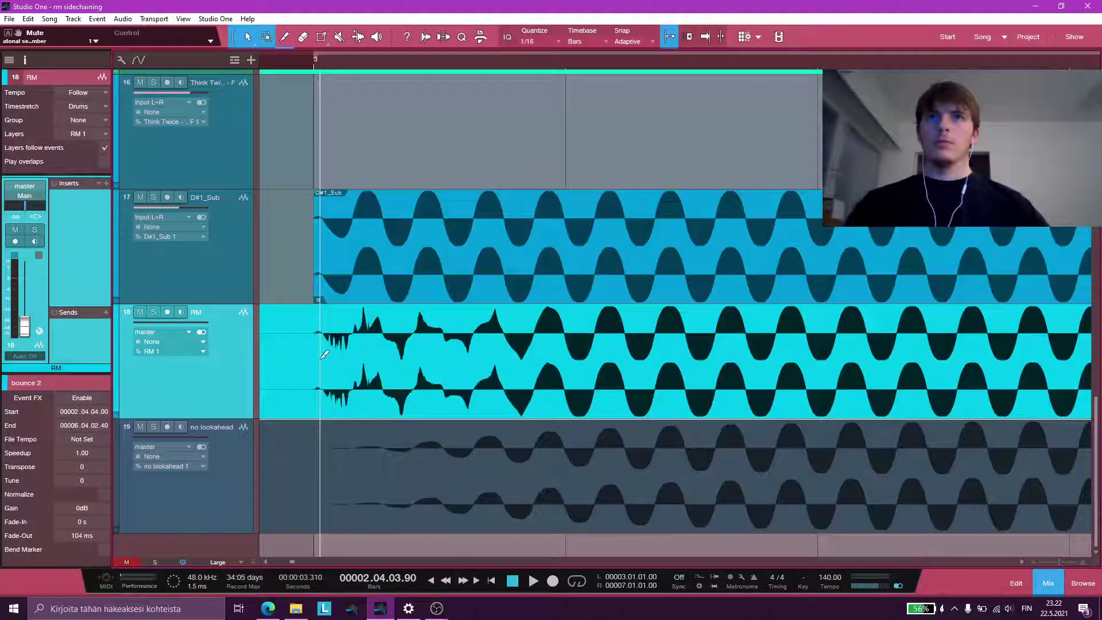
# - Compare the D#1_Sub, RM and no lookahead waveforms across bars 3 to 5
pyautogui.scroll(2, 454, 371)
pyautogui.scroll(-4, 423, 328)
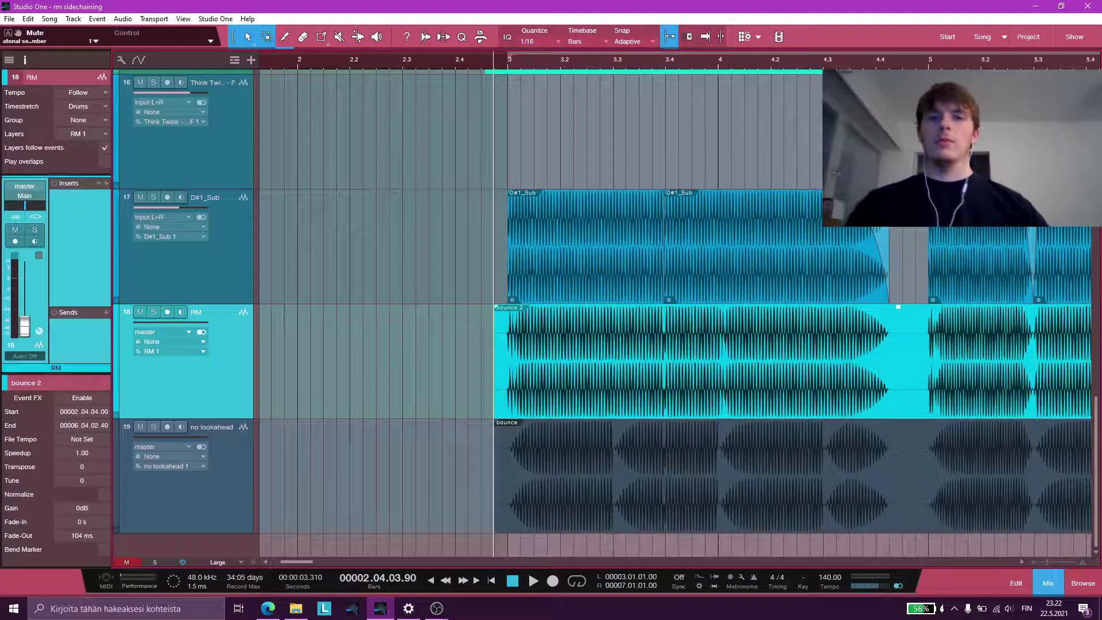
pyautogui.scroll(-2, 452, 305)
pyautogui.scroll(2, 452, 304)
pyautogui.scroll(-2, 452, 305)
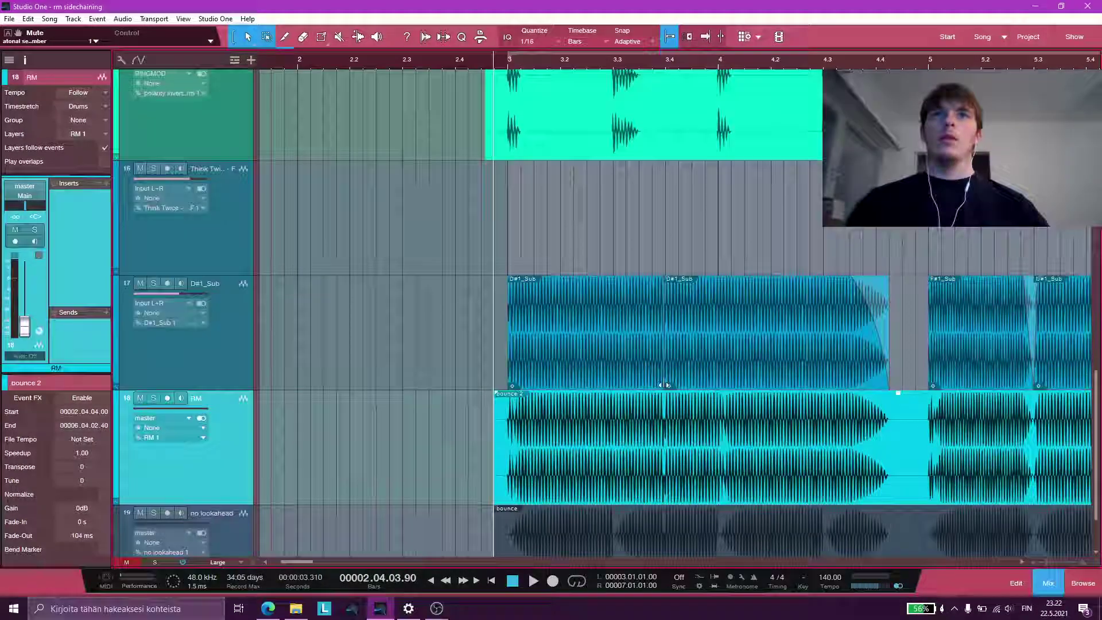
pyautogui.scroll(3, 621, 316)
pyautogui.scroll(2, 621, 315)
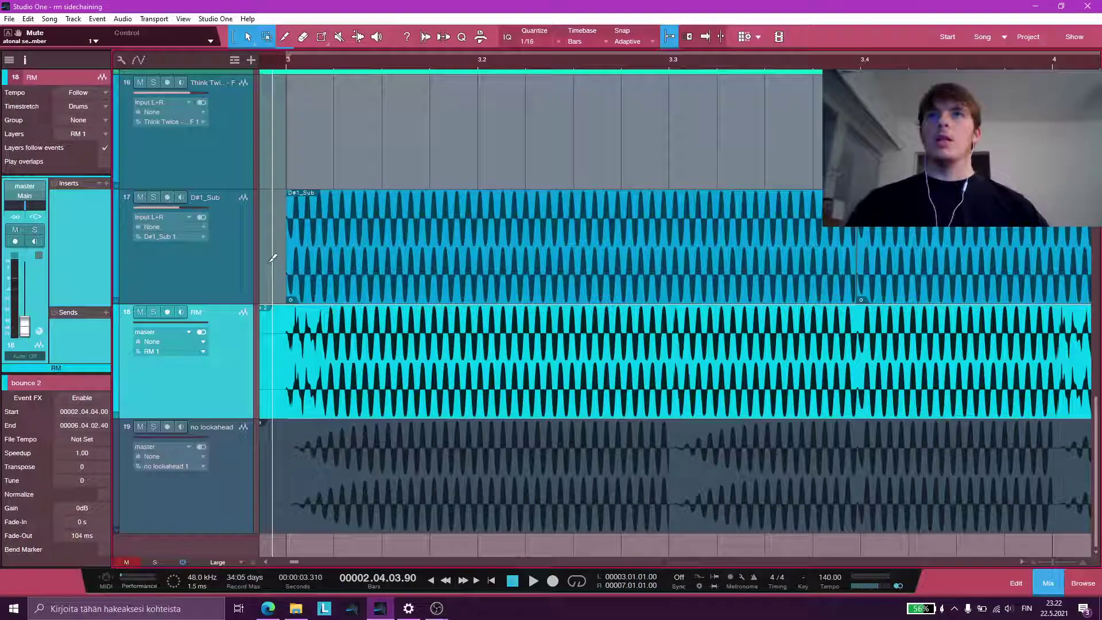
# - Examine the koan soothe kick at the start of bar 3 together with the rectified drums and polarity inverted rm waveforms
pyautogui.scroll(3, 367, 263)
pyautogui.scroll(8, 362, 267)
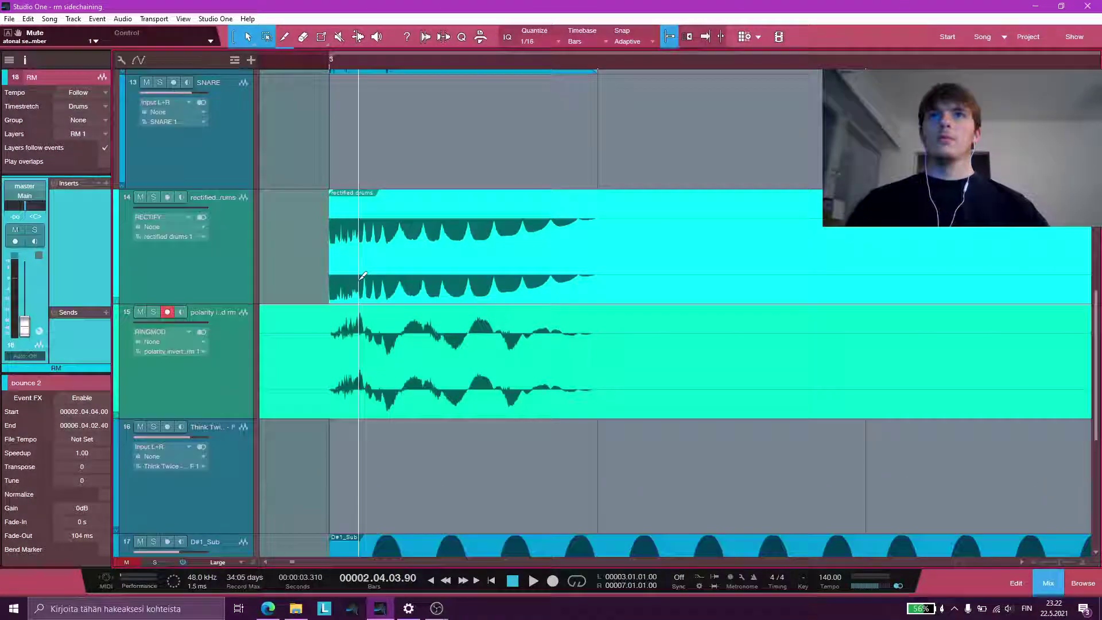
pyautogui.scroll(-1, 358, 280)
pyautogui.scroll(3, 364, 287)
pyautogui.click(227, 265)
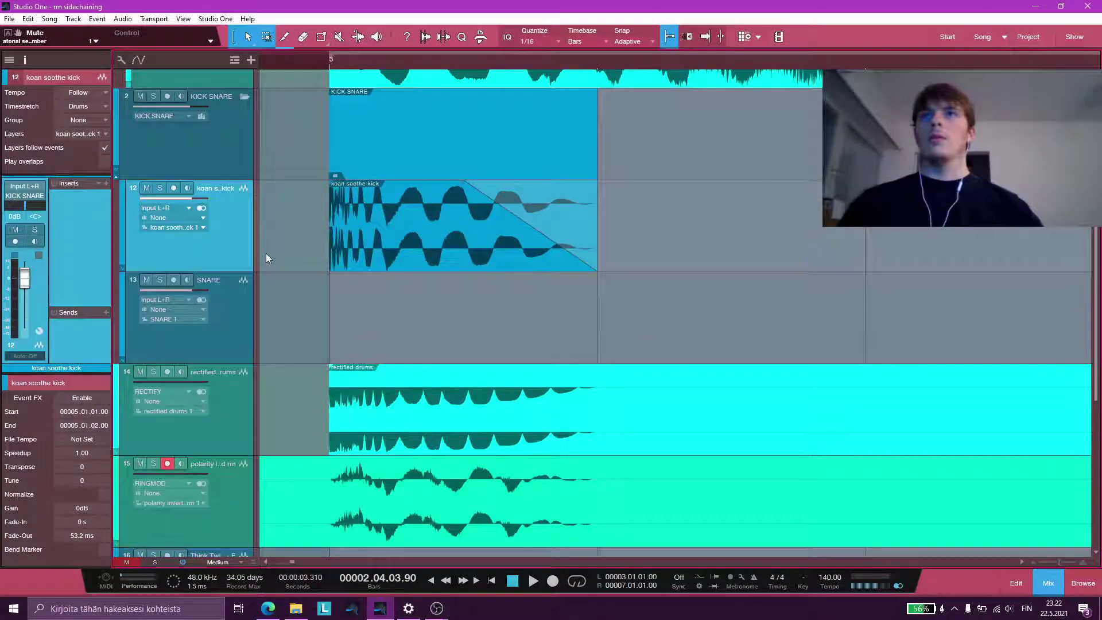
pyautogui.scroll(-5, 464, 248)
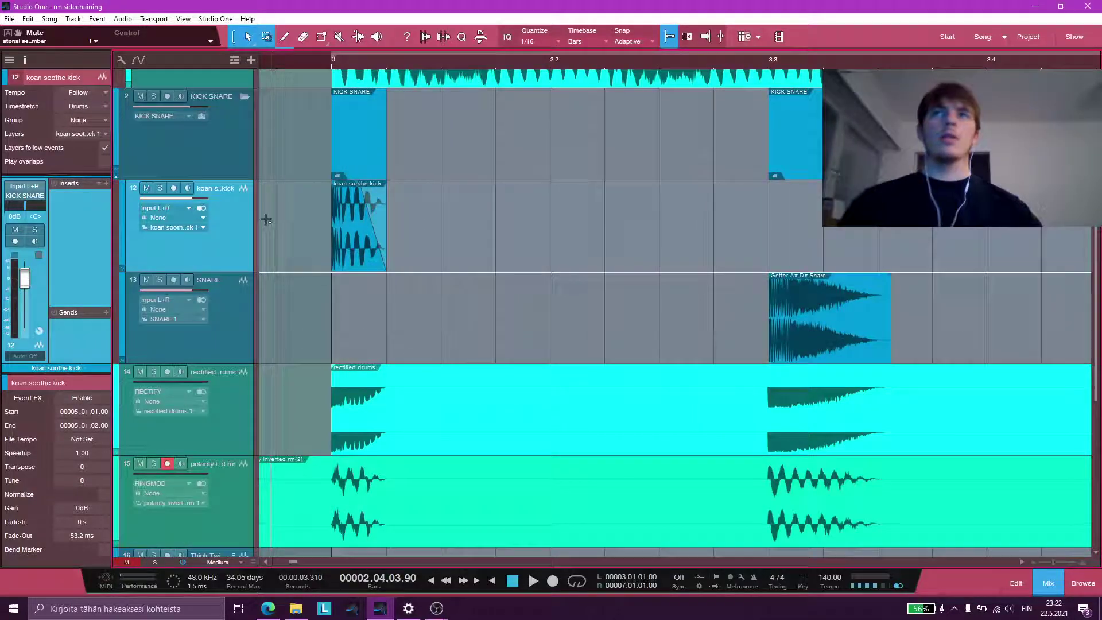
# - Select the KICK SNARE bus, check its sends and view the MWaveShaper settings of the RECTIFY bus
pyautogui.click(243, 170)
pyautogui.click(242, 238)
pyautogui.click(238, 162)
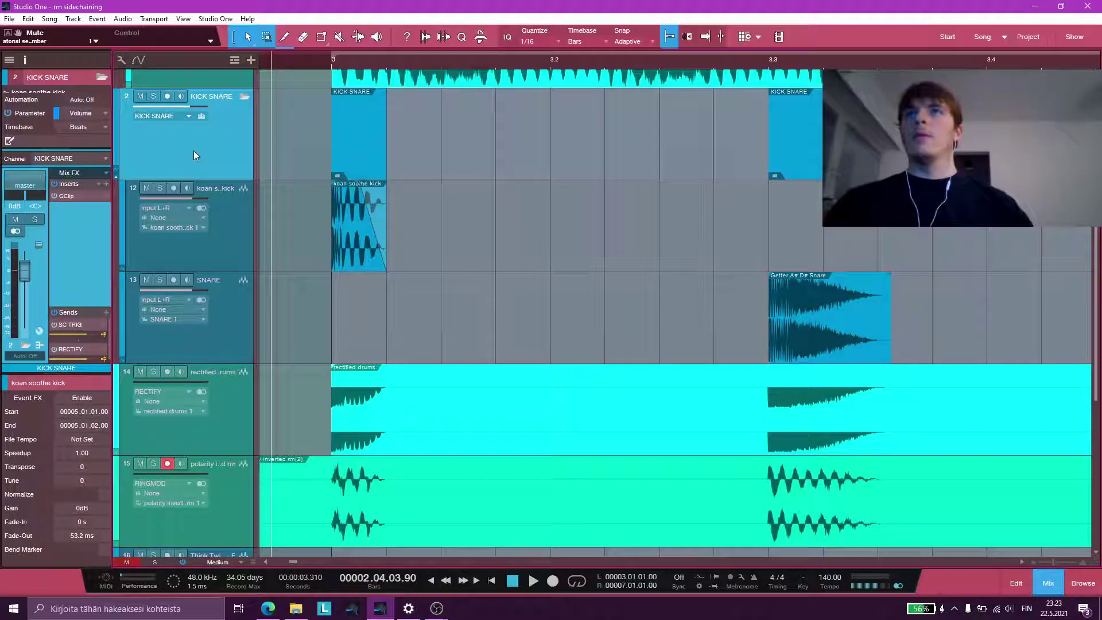
pyautogui.scroll(-1, 75, 339)
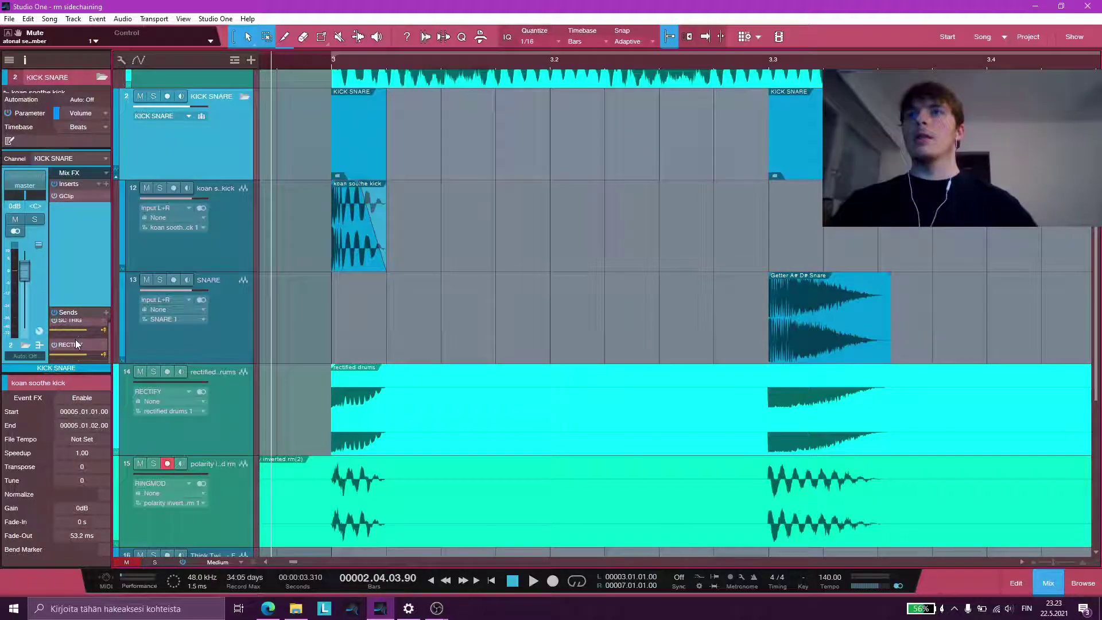
pyautogui.scroll(1, 109, 342)
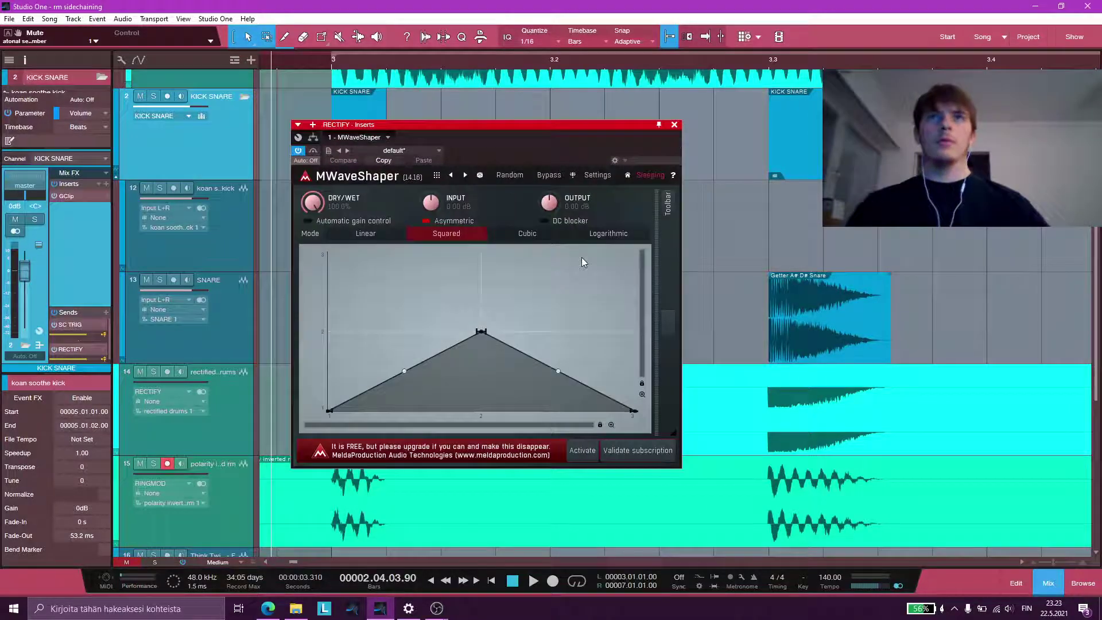
pyautogui.click(674, 125)
# - Compare the rectified drums with the first kick up close and mark one positive half-cycle of the kick waveform
pyautogui.scroll(-2, 362, 320)
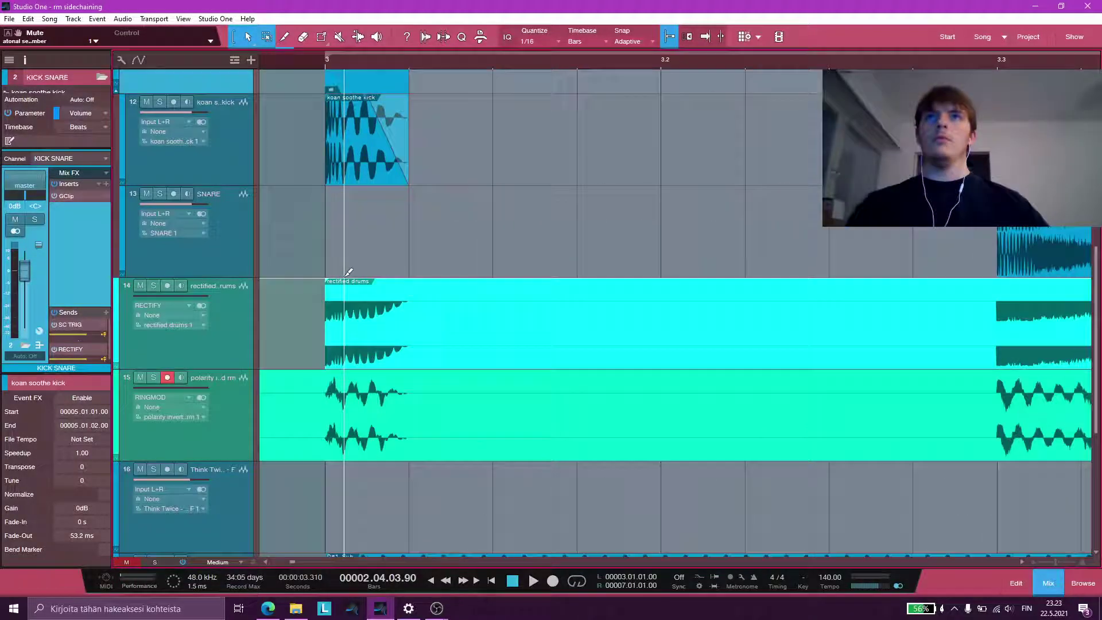
pyautogui.scroll(4, 344, 276)
pyautogui.hscroll(-3, 398, 322)
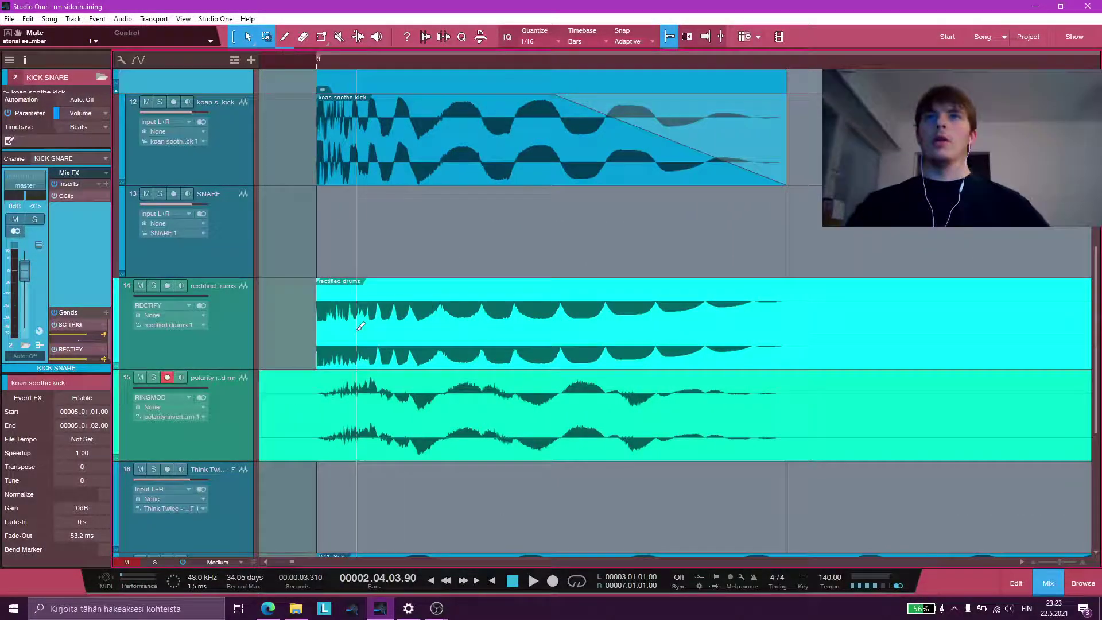
pyautogui.scroll(1, 356, 331)
pyautogui.scroll(-2, 445, 313)
pyautogui.scroll(2, 502, 299)
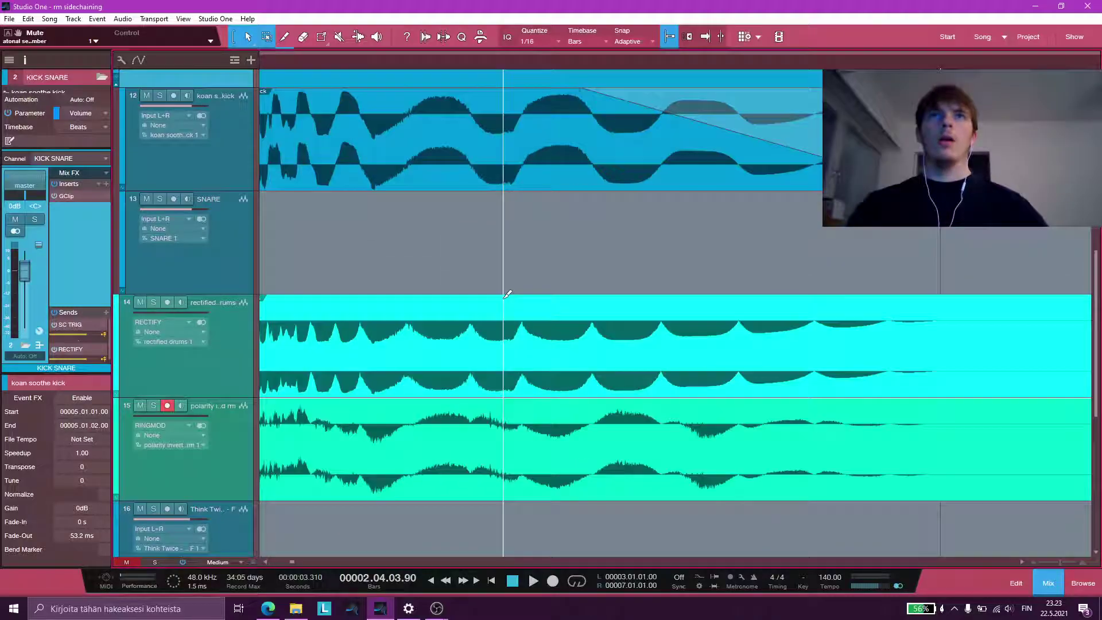
pyautogui.moveTo(526, 113); pyautogui.dragTo(587, 119)
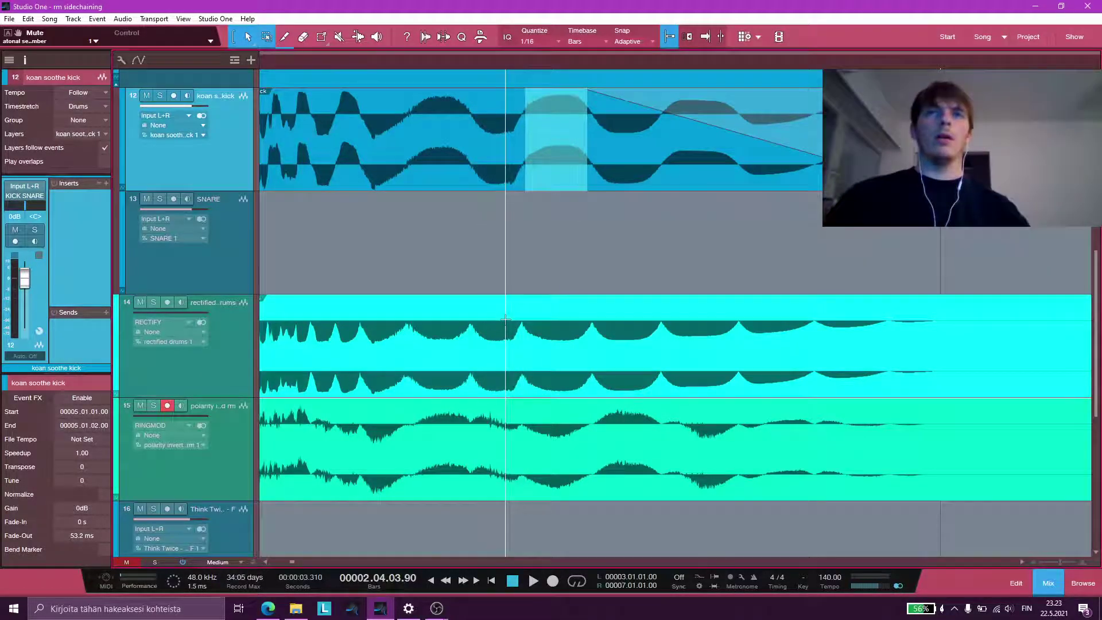
# - Select the rectified drums track and examine it alongside polarity inverted rm at the kick and snare hits of bar 3
pyautogui.scroll(-3, 380, 301)
pyautogui.click(234, 353)
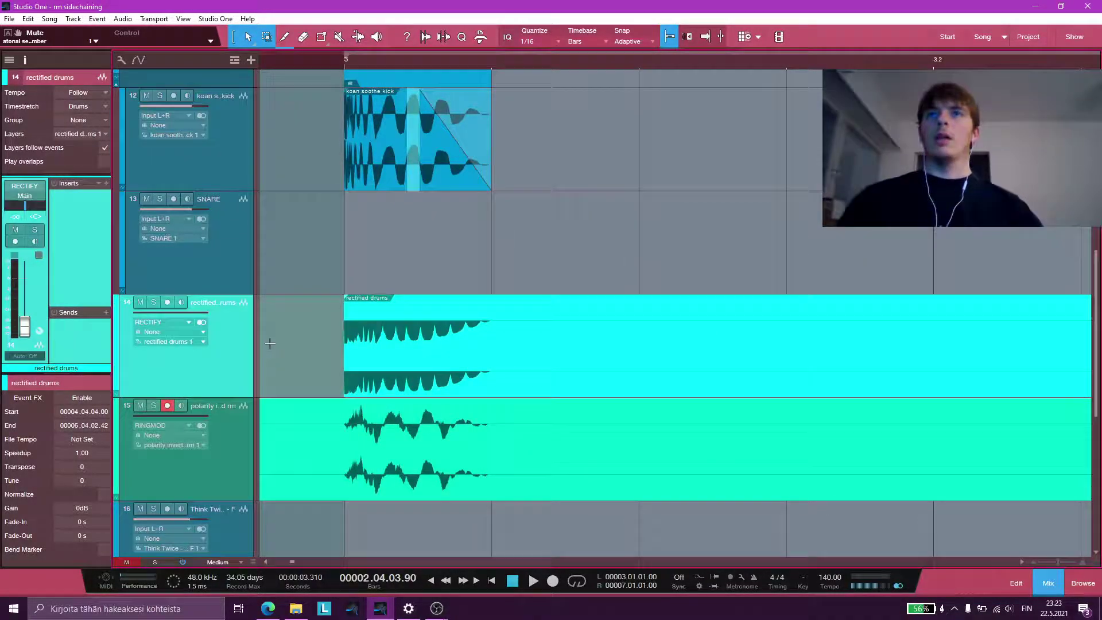
pyautogui.scroll(-1, 338, 359)
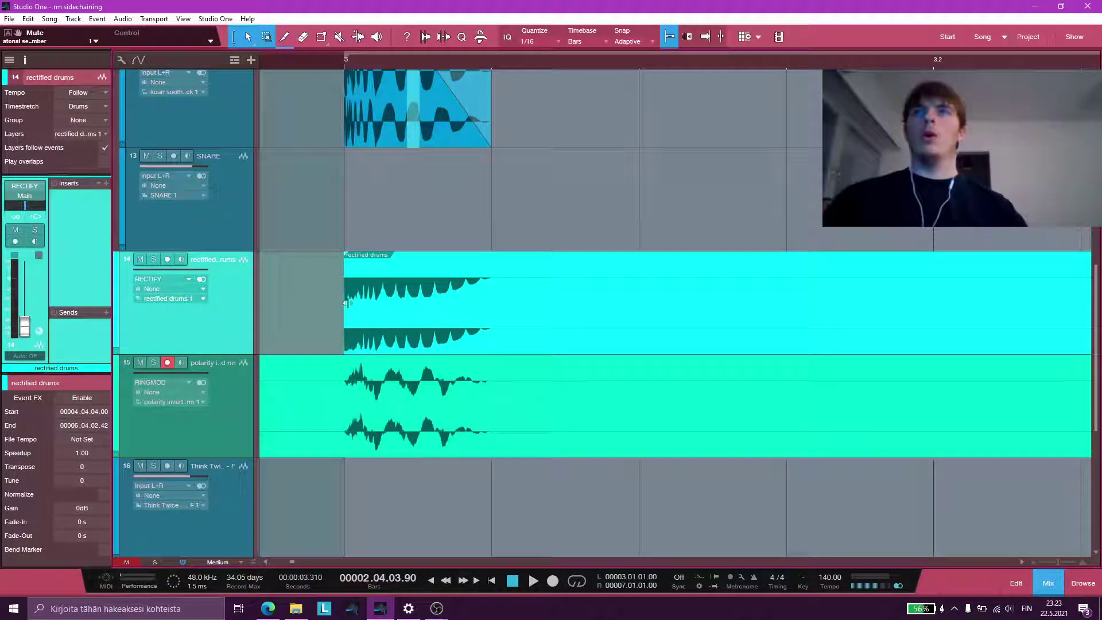
pyautogui.scroll(-5, 402, 334)
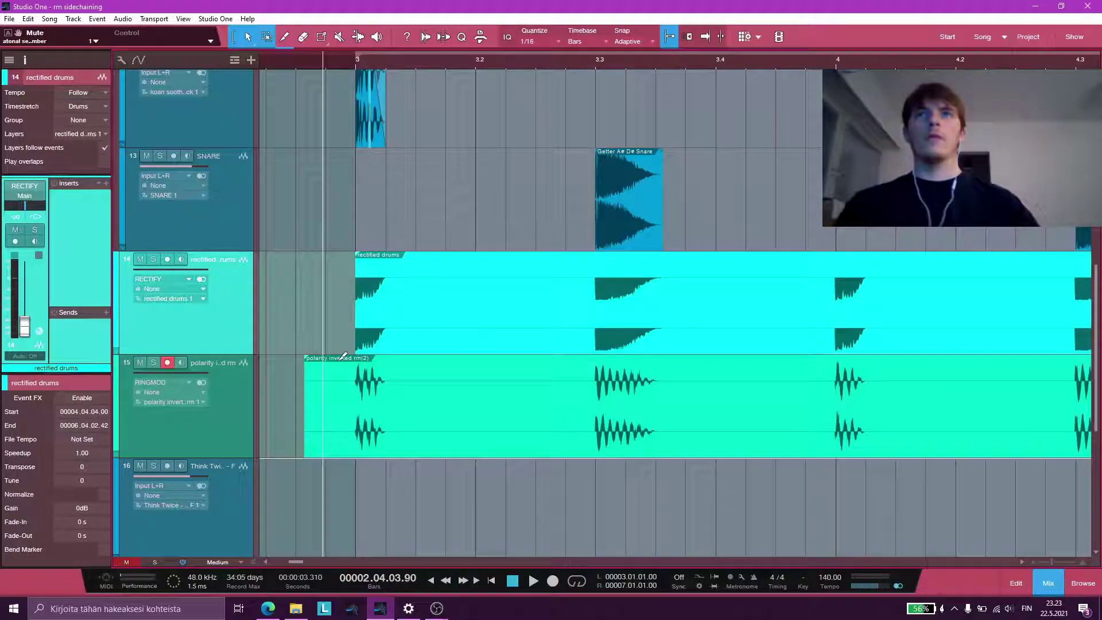
pyautogui.scroll(4, 347, 321)
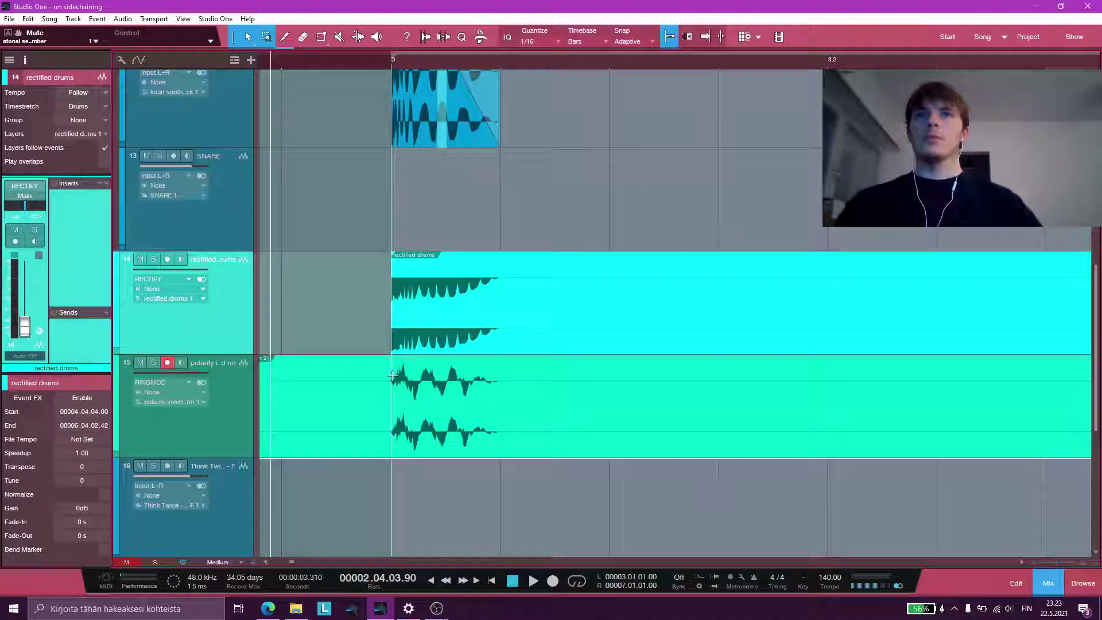
pyautogui.scroll(-3, 218, 343)
pyautogui.scroll(-4, 298, 325)
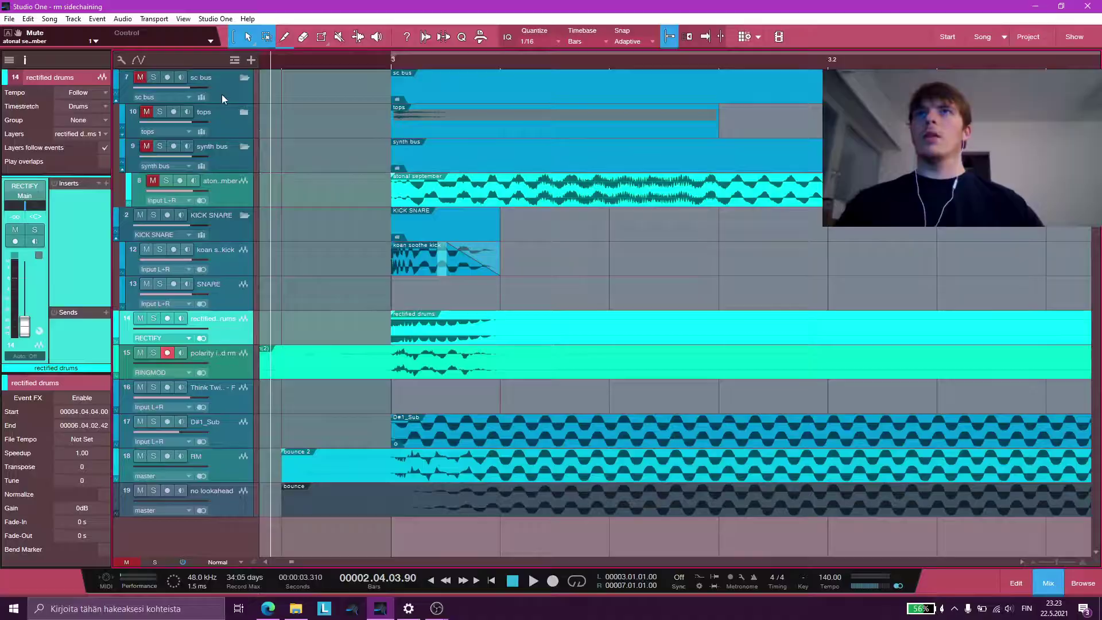
# - Select the sc bus and check Oscillator 1's side-chain option and the side-chain source of RINGMOD's MRingModulator
pyautogui.click(224, 99)
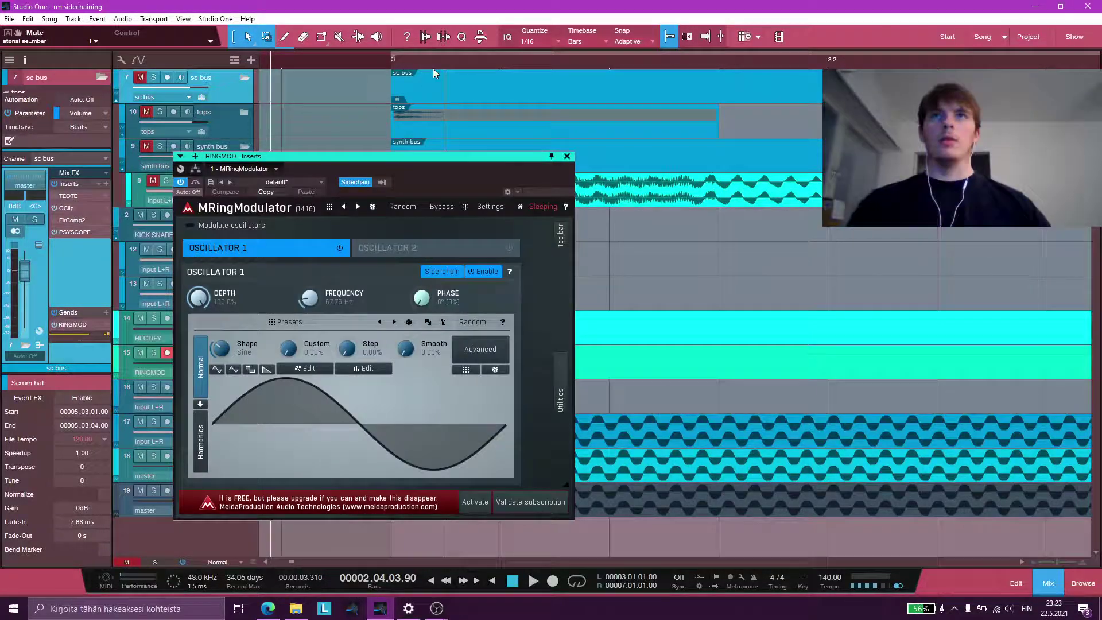
pyautogui.moveTo(393, 156); pyautogui.dragTo(611, 148)
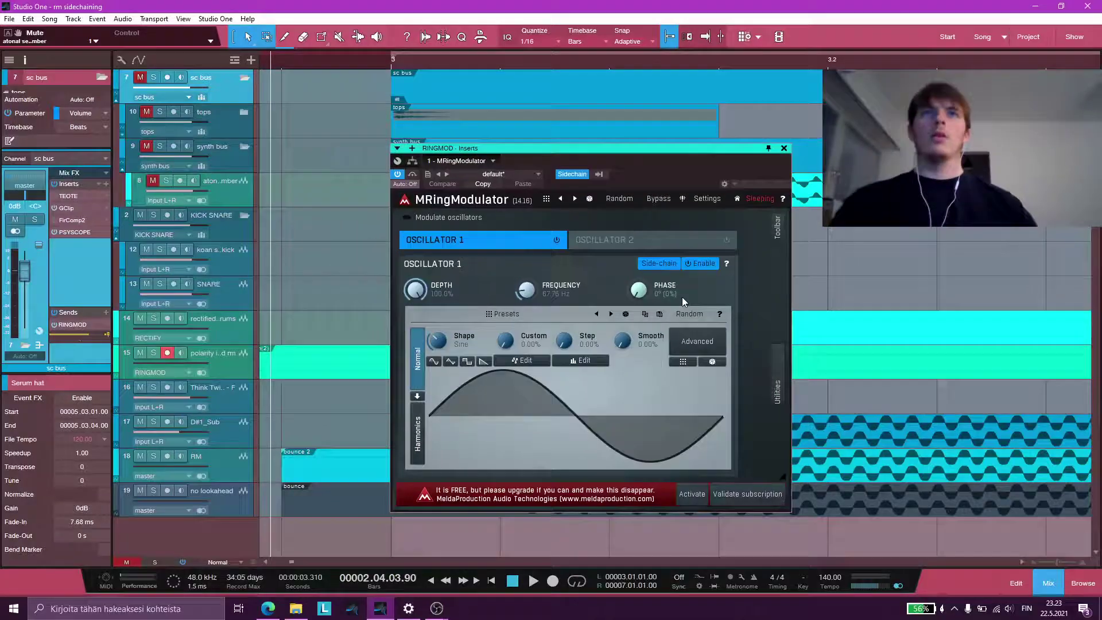
pyautogui.click(654, 265)
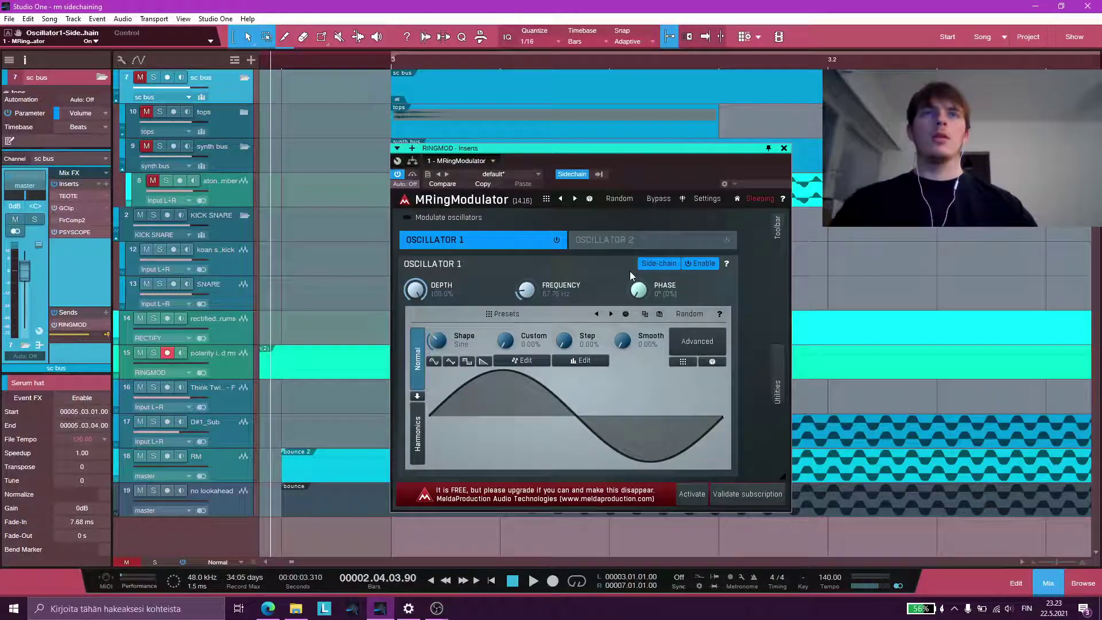
pyautogui.click(600, 176)
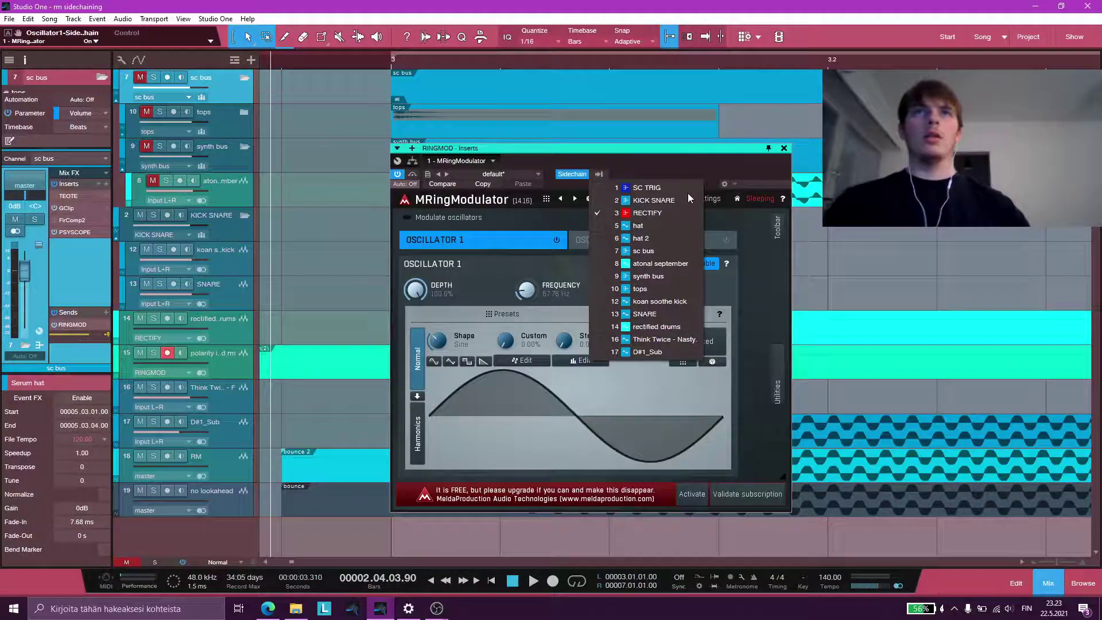
pyautogui.click(783, 154)
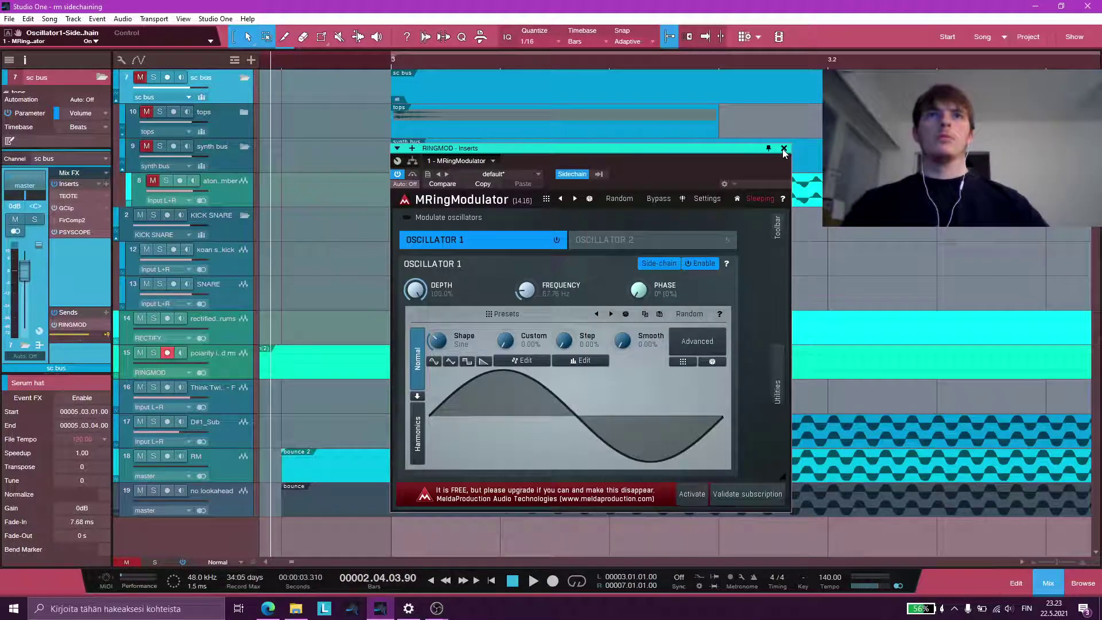
pyautogui.click(783, 149)
# - Select the D#1_Sub track and compare its waveform with the rectified drums and polarity inverted rm at the first kick
pyautogui.scroll(1, 385, 353)
pyautogui.scroll(-4, 385, 356)
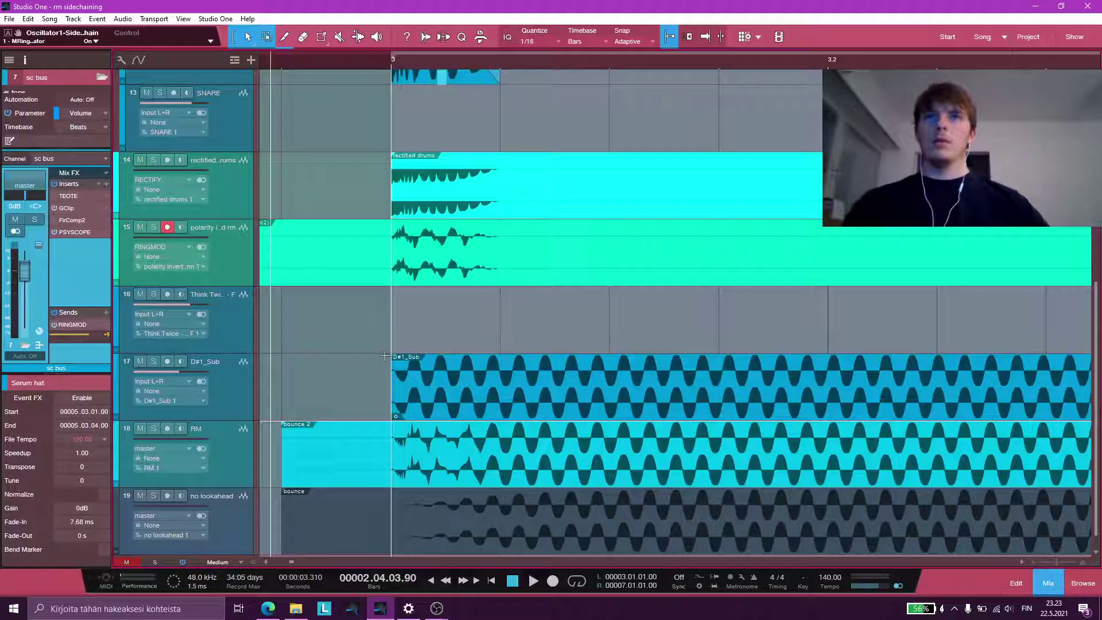
pyautogui.scroll(1, 385, 355)
pyautogui.scroll(2, 389, 349)
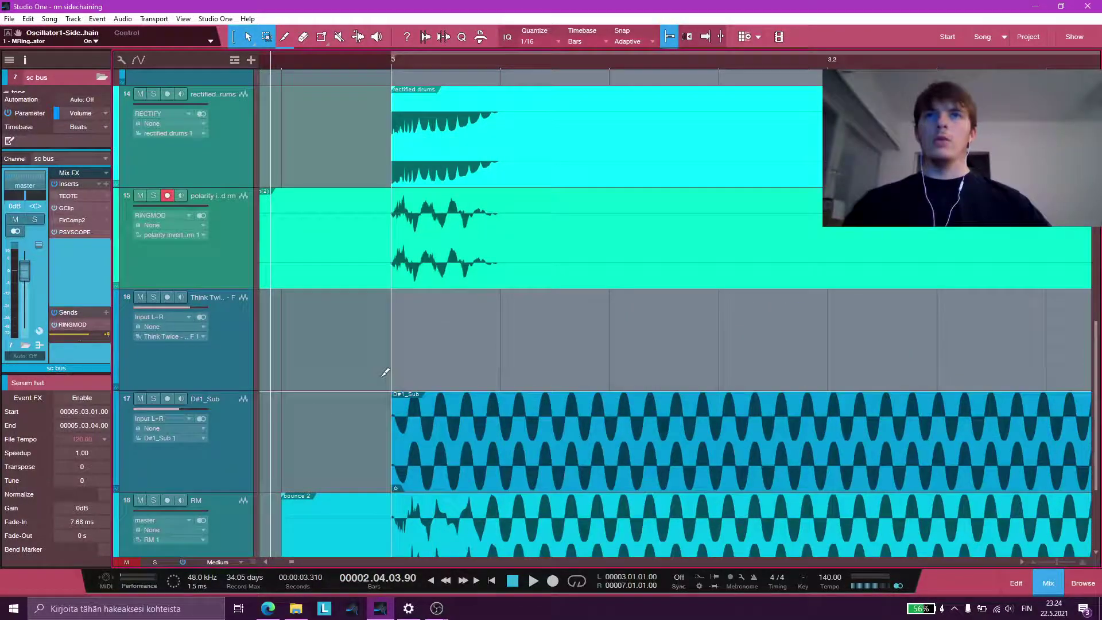
pyautogui.scroll(2, 382, 373)
pyautogui.click(240, 448)
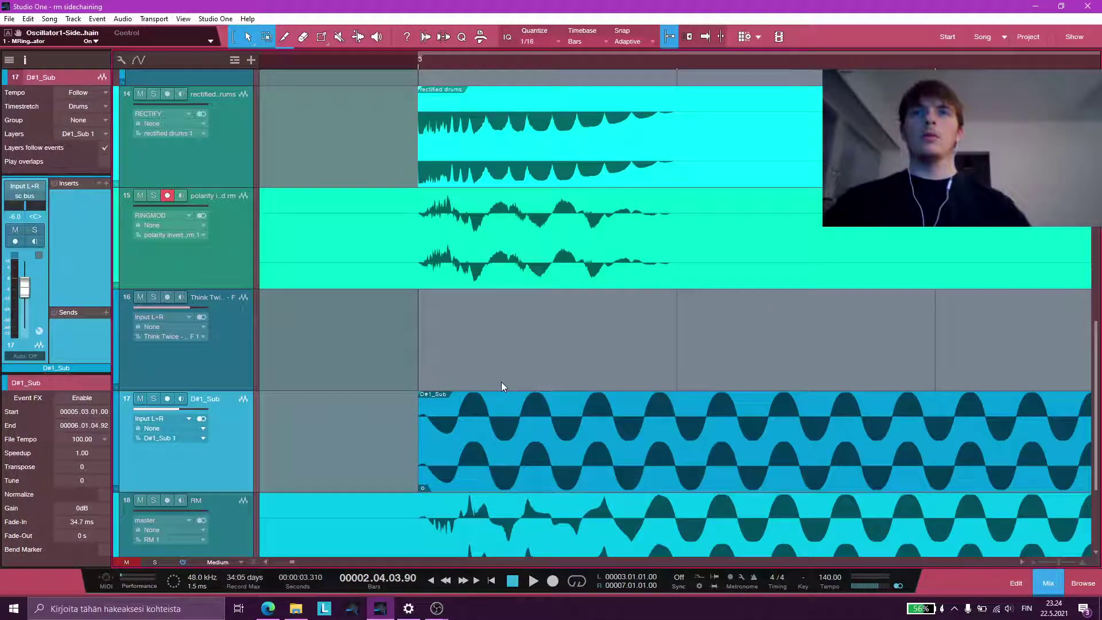
pyautogui.scroll(1, 576, 267)
pyautogui.scroll(4, 508, 298)
pyautogui.scroll(-7, 510, 295)
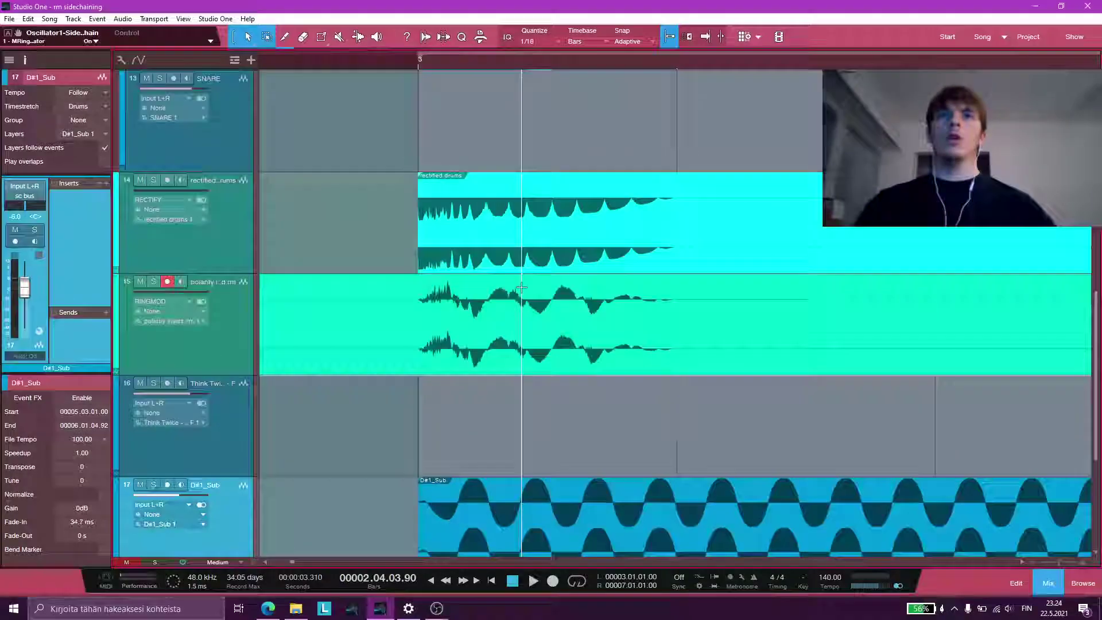
pyautogui.scroll(2, 665, 269)
pyautogui.scroll(1, 337, 260)
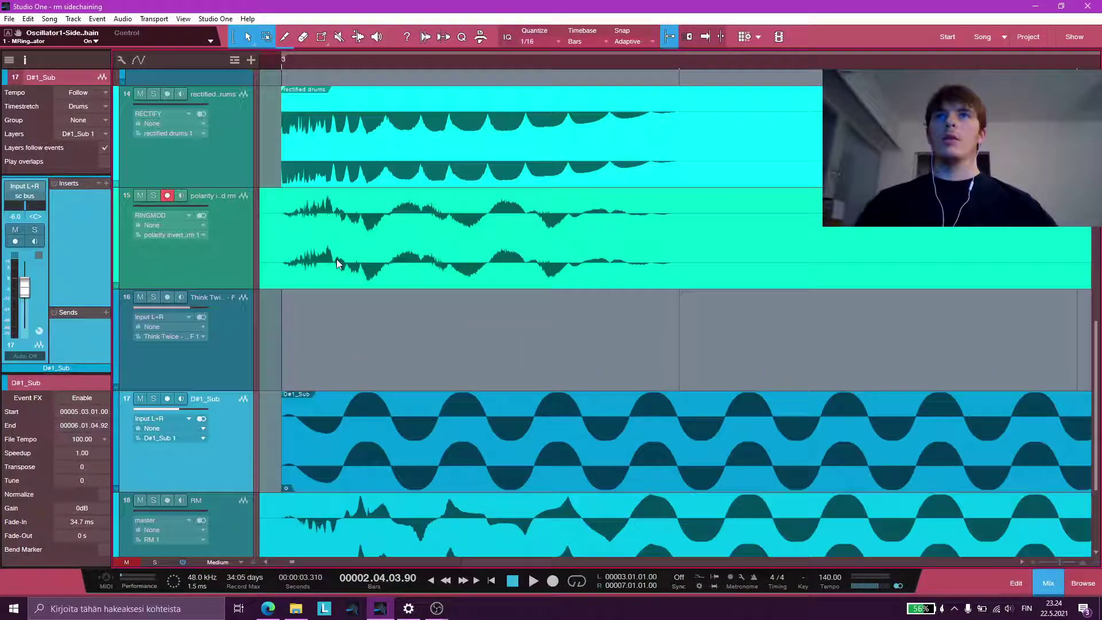
pyautogui.hscroll(-1, 336, 259)
pyautogui.moveTo(305, 257); pyautogui.dragTo(325, 256)
pyautogui.hotkey('ctrl', 'z')
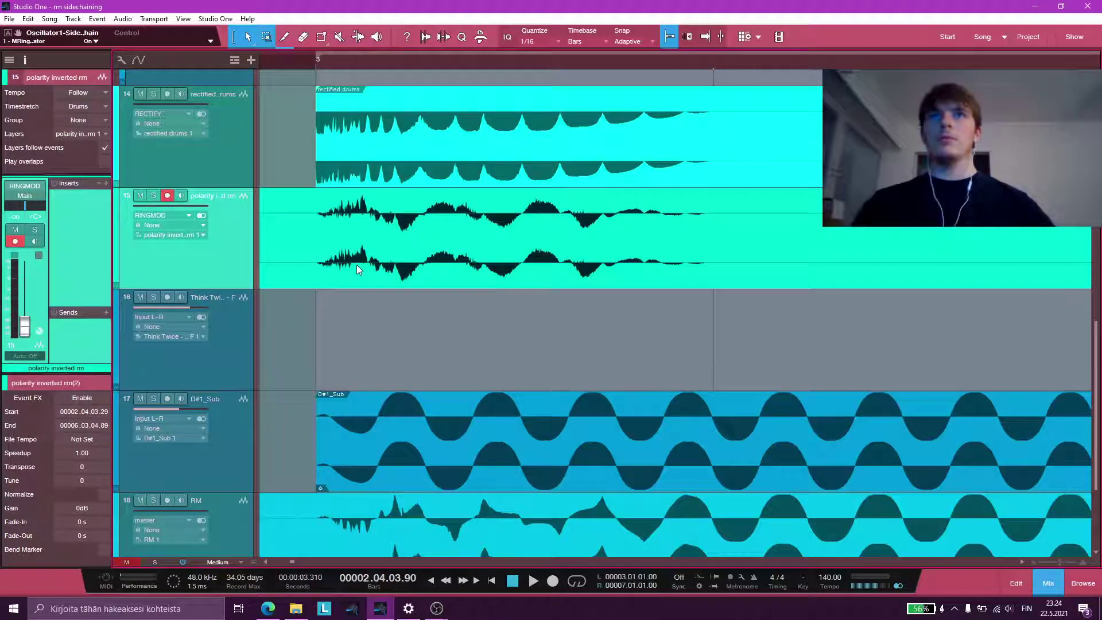
# - Examine the polarity inverted rm waveform closely against the D#1_Sub cycles at the start of bar 3
pyautogui.scroll(1, 346, 262)
pyautogui.scroll(2, 351, 257)
pyautogui.scroll(-3, 347, 241)
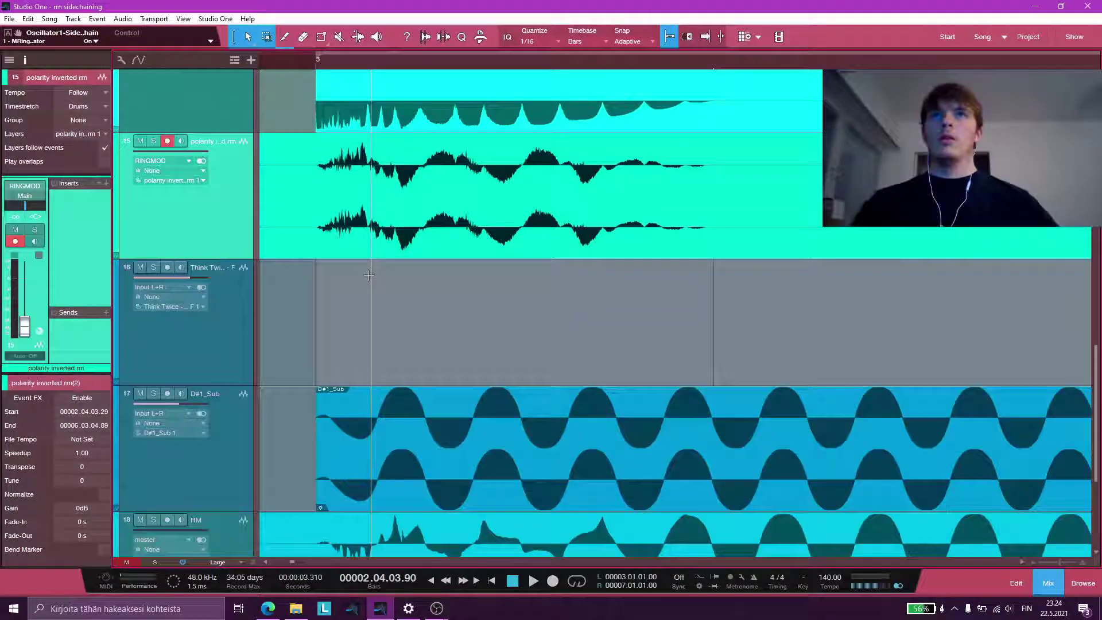
pyautogui.scroll(-1, 341, 218)
pyautogui.scroll(2, 333, 174)
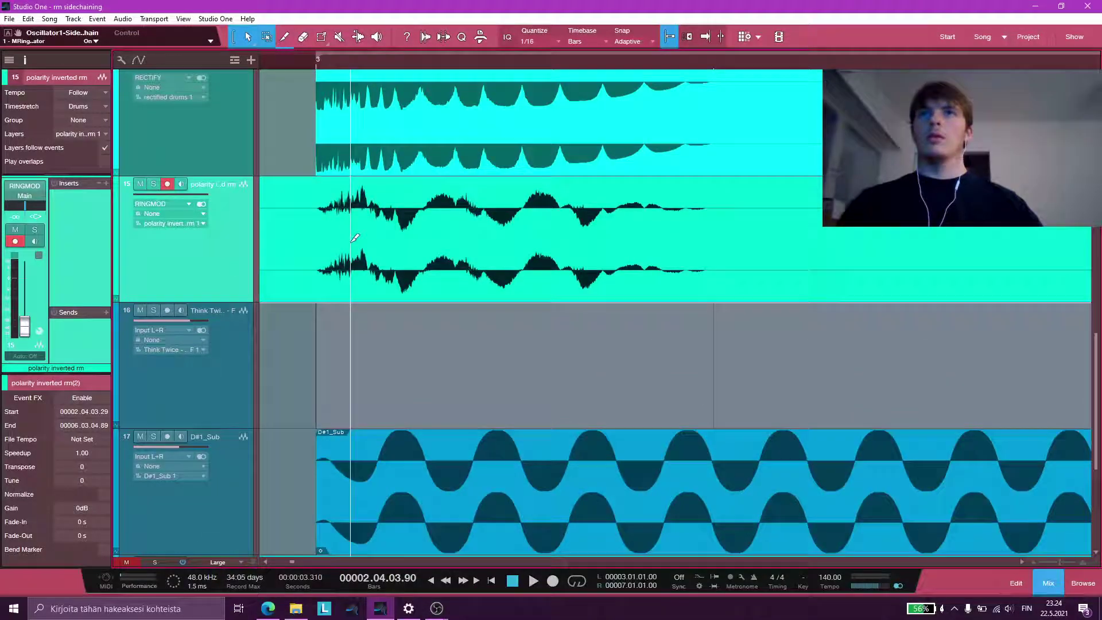
pyautogui.scroll(-2, 348, 241)
pyautogui.scroll(3, 354, 243)
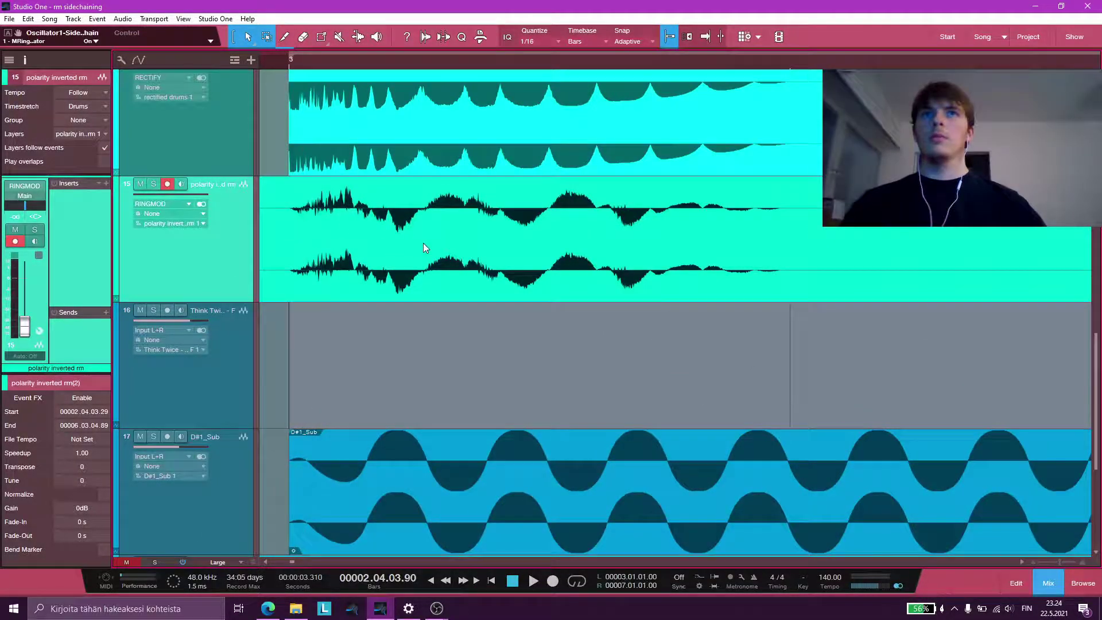
# - Select the RM track to view the ducked result, and return to the polarity inverted rm track for comparison
pyautogui.scroll(-2, 352, 245)
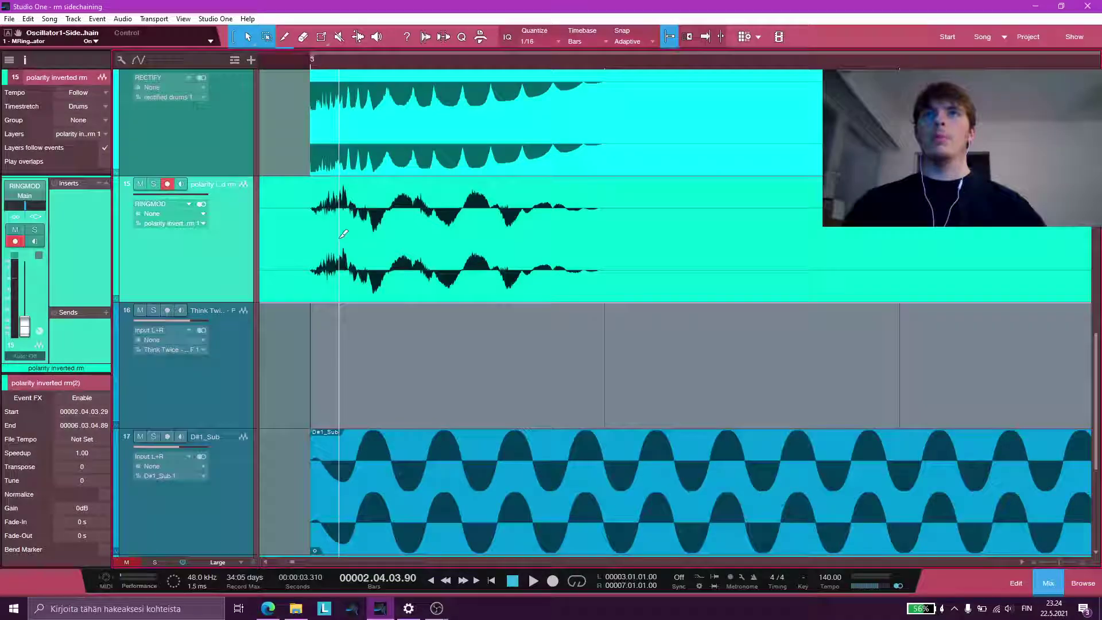
pyautogui.scroll(-3, 343, 234)
pyautogui.click(372, 372)
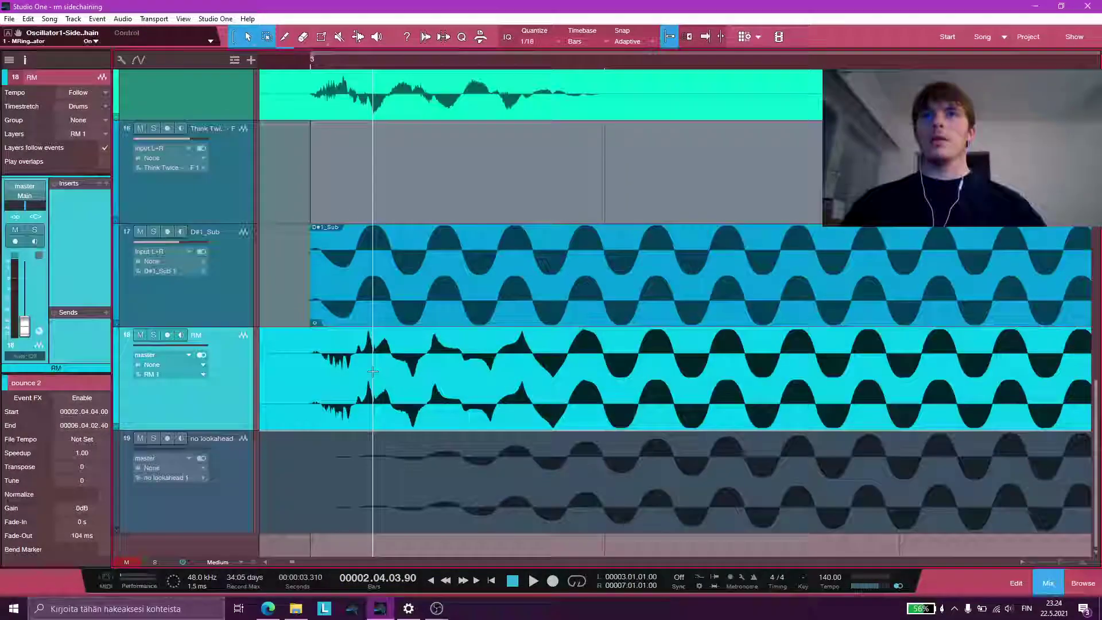
pyautogui.scroll(5, 372, 372)
pyautogui.click(297, 322)
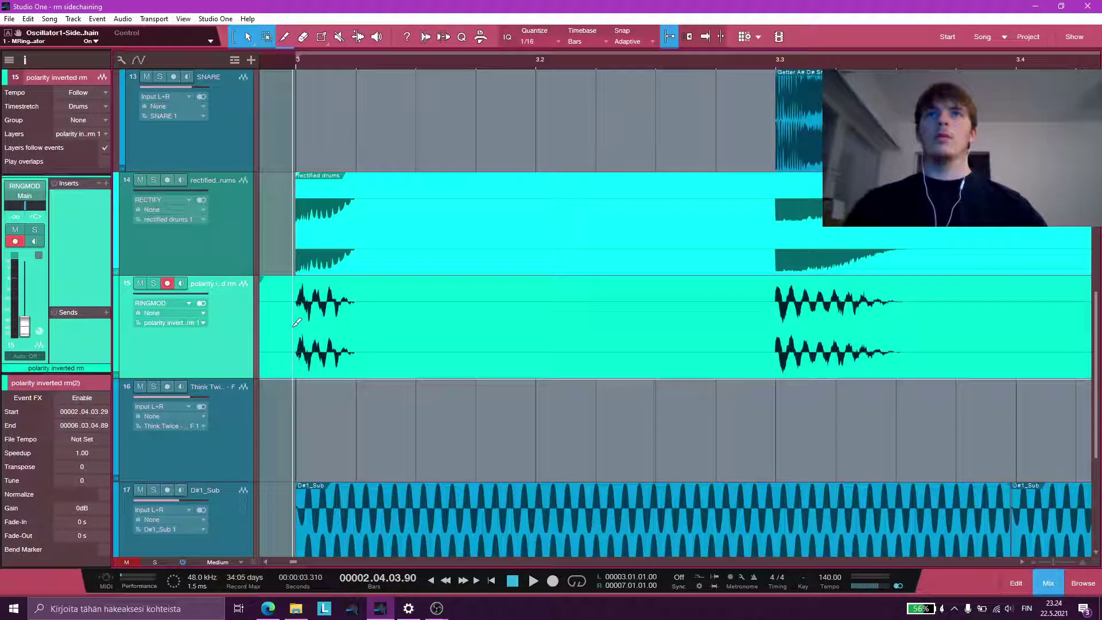
# - Examine the polarity inverted rm waveform at the kick and snare hits across bars 3 to 5
pyautogui.scroll(-3, 296, 322)
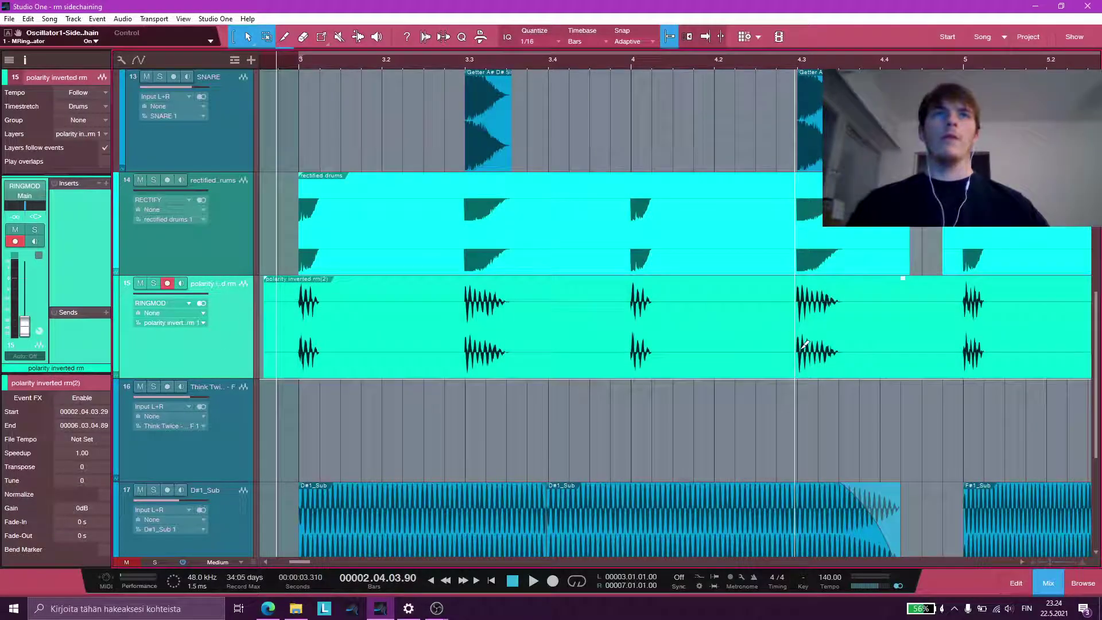
pyautogui.scroll(3, 804, 343)
pyautogui.scroll(-3, 798, 344)
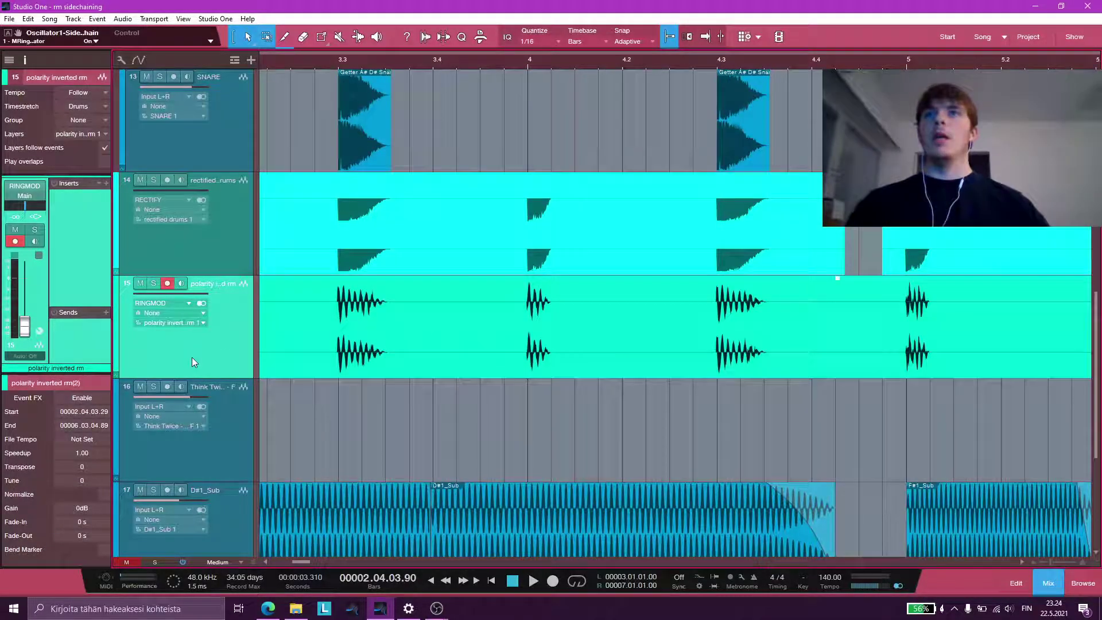
pyautogui.scroll(-3, 316, 346)
pyautogui.scroll(5, 316, 346)
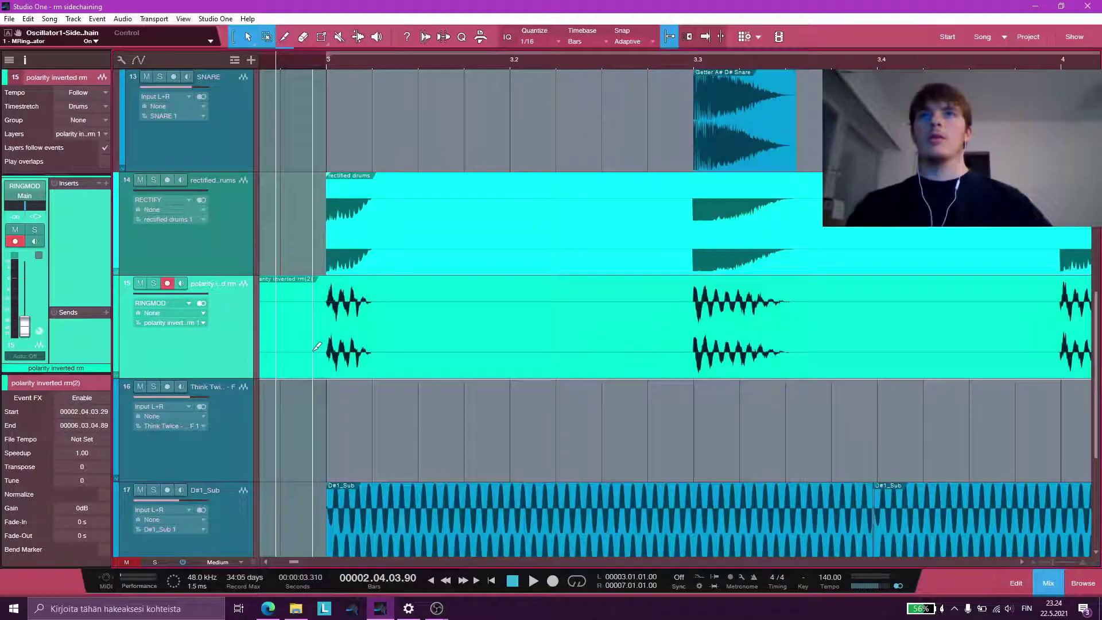
pyautogui.scroll(2, 317, 347)
# - Compare polarity inverted rm with D#1_Sub and RM at the start of bar 3, and select the RM track
pyautogui.scroll(-3, 348, 280)
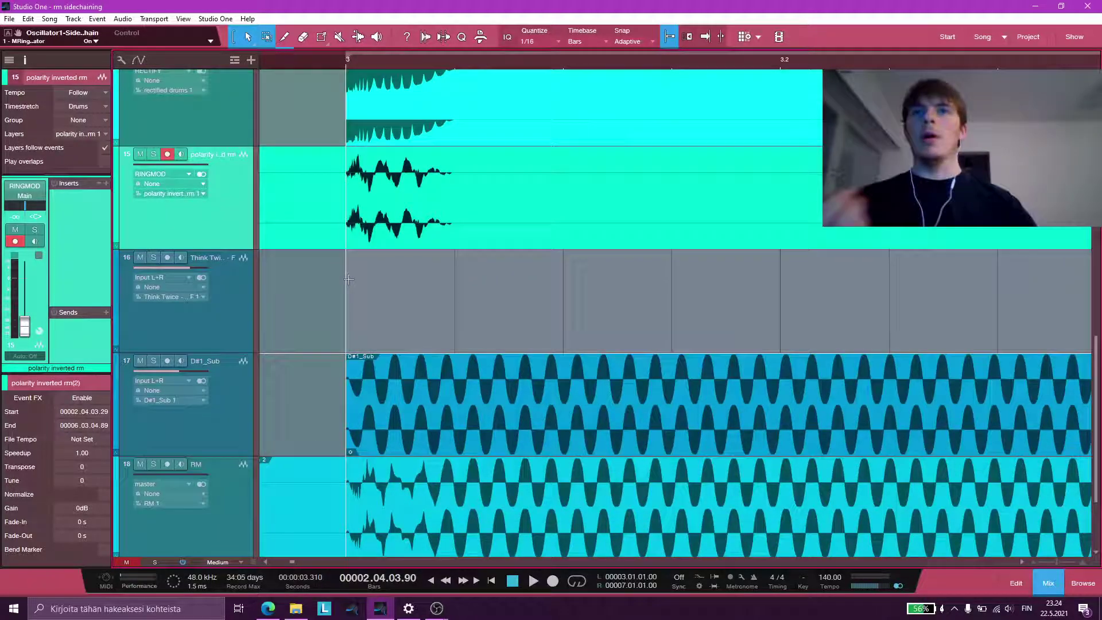
pyautogui.scroll(-3, 348, 279)
pyautogui.scroll(3, 343, 155)
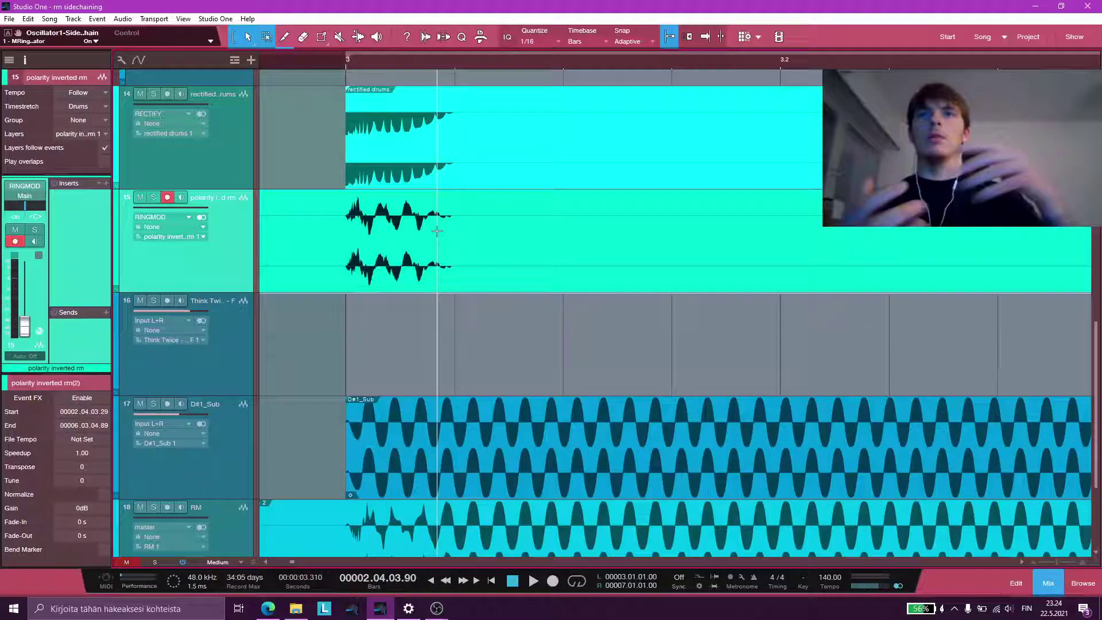
pyautogui.scroll(-1, 435, 247)
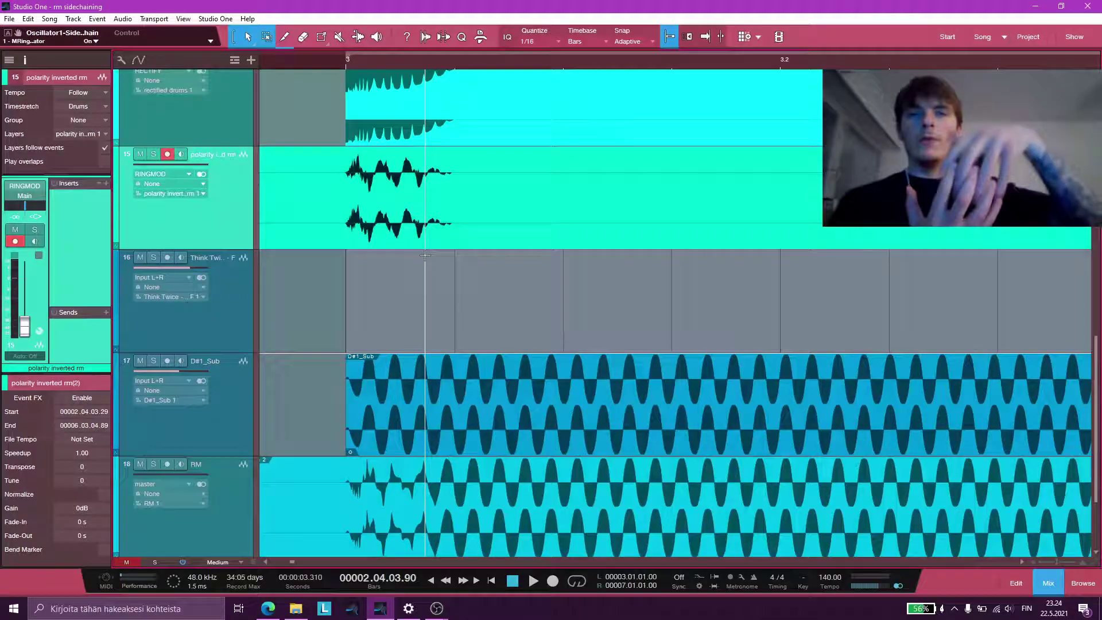
pyautogui.scroll(-3, 425, 255)
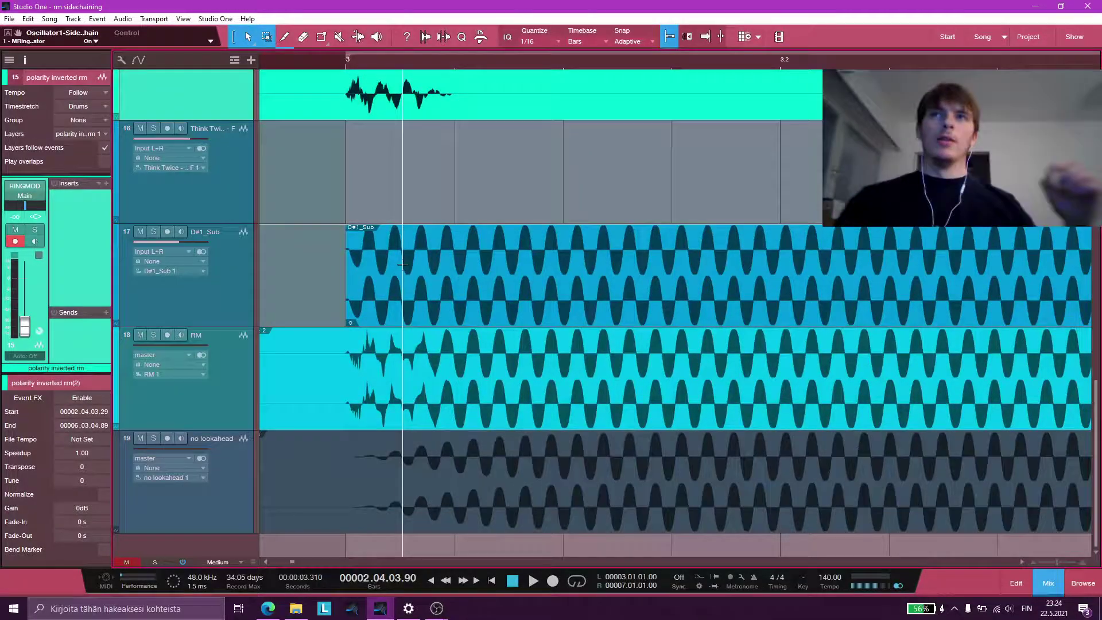
pyautogui.click(348, 370)
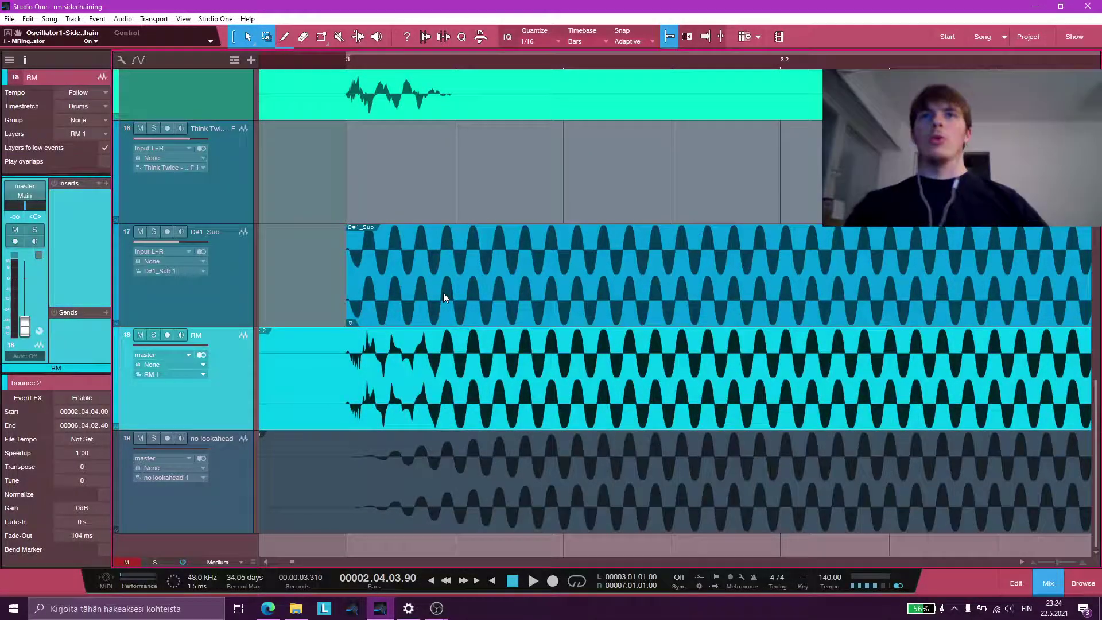
# - Examine the RM waveform through bars 3 and 4, closing in on the snare hit at 3.3
pyautogui.scroll(-4, 348, 370)
pyautogui.scroll(5, 623, 361)
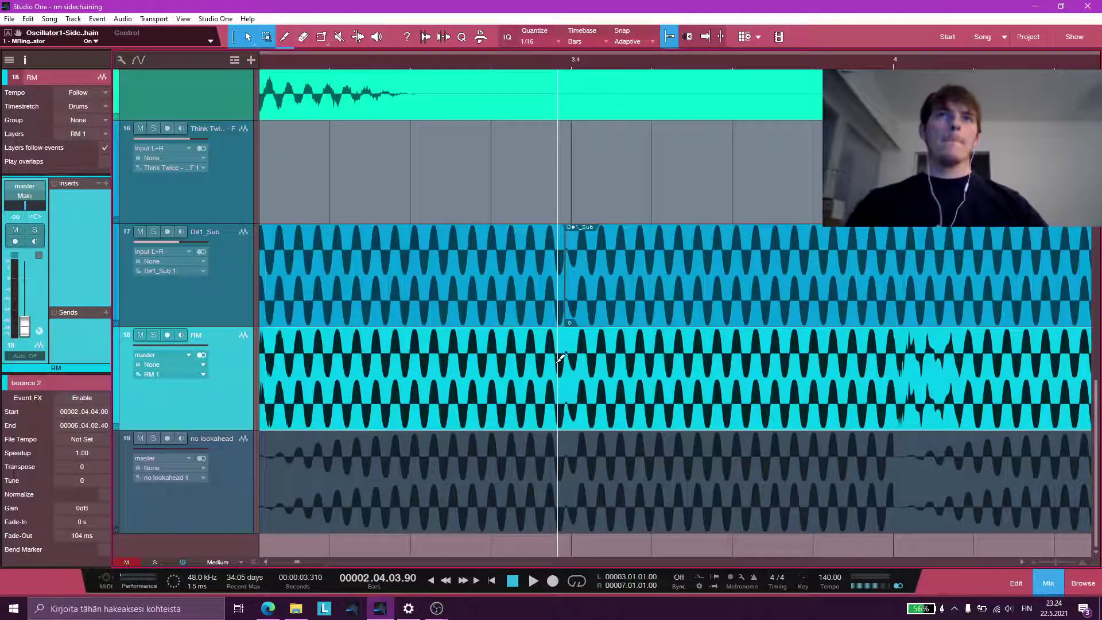
pyautogui.scroll(-3, 614, 362)
pyautogui.scroll(5, 475, 362)
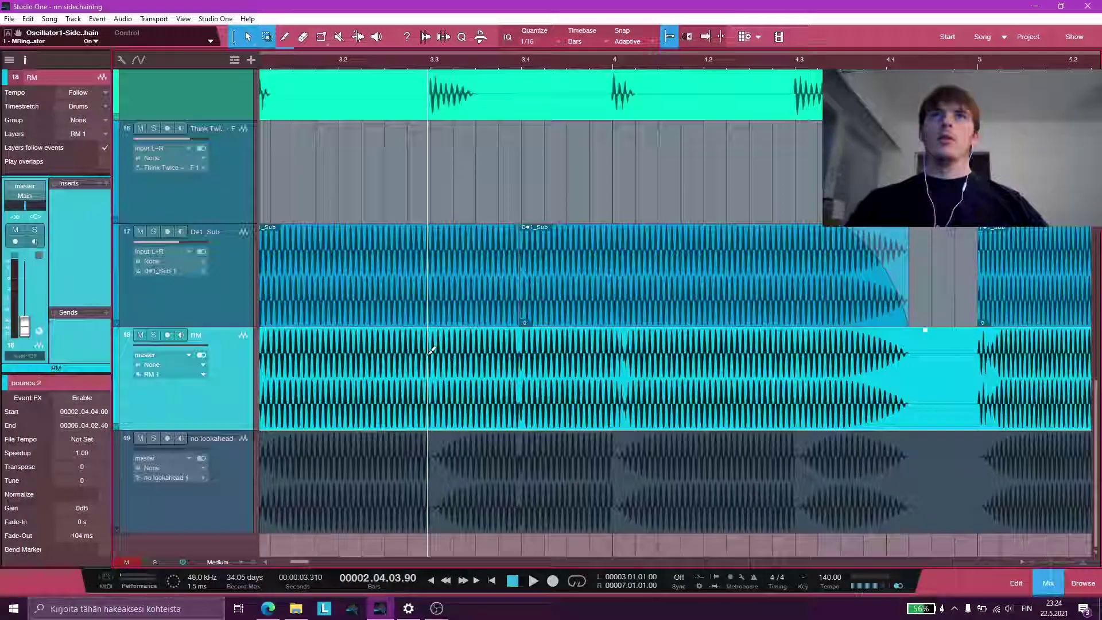
pyautogui.scroll(3, 475, 362)
pyautogui.scroll(1, 441, 283)
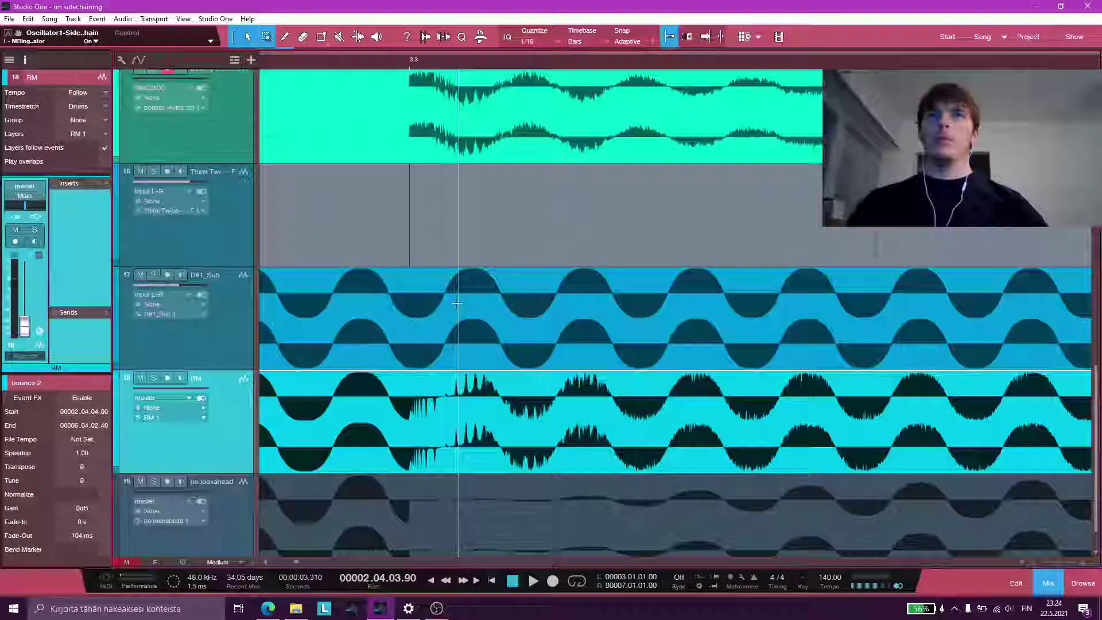
pyautogui.scroll(3, 441, 282)
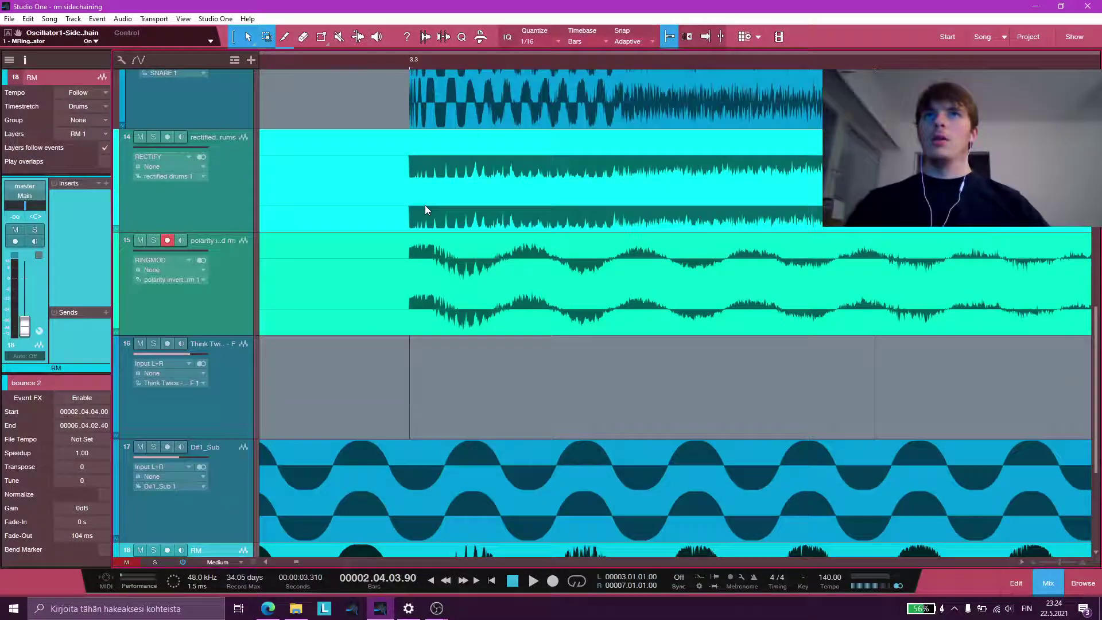
# - Select polarity inverted rm and then rectified drums, and inspect the rectified snare closely at 3.3
pyautogui.click(232, 263)
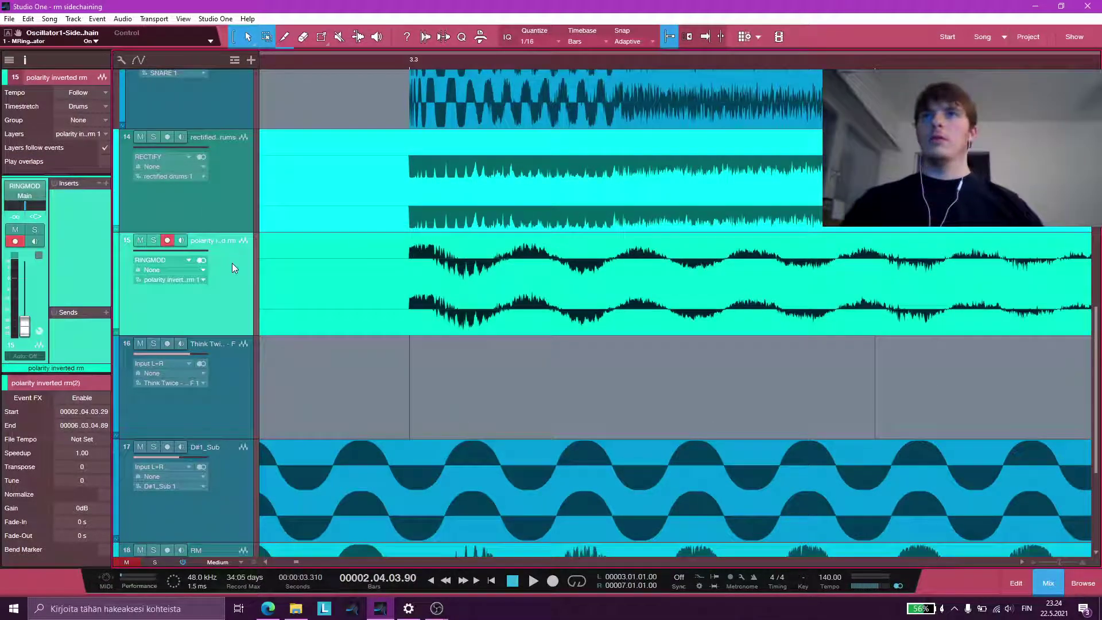
pyautogui.click(218, 205)
pyautogui.scroll(4, 450, 168)
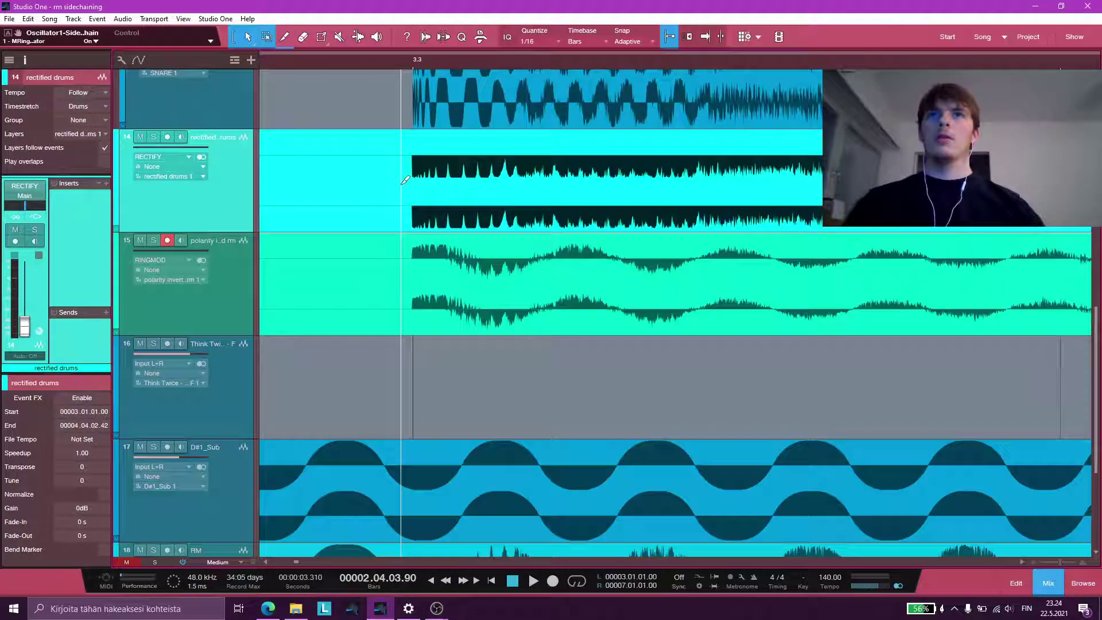
pyautogui.scroll(-1, 422, 178)
pyautogui.scroll(2, 423, 148)
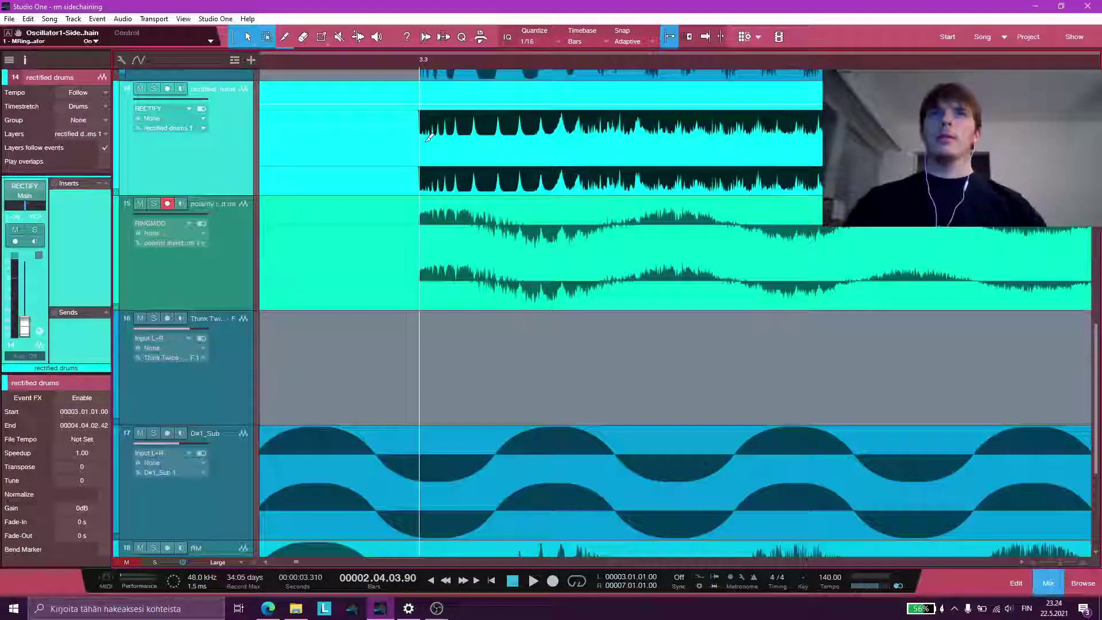
pyautogui.scroll(2, 445, 212)
pyautogui.scroll(3, 493, 281)
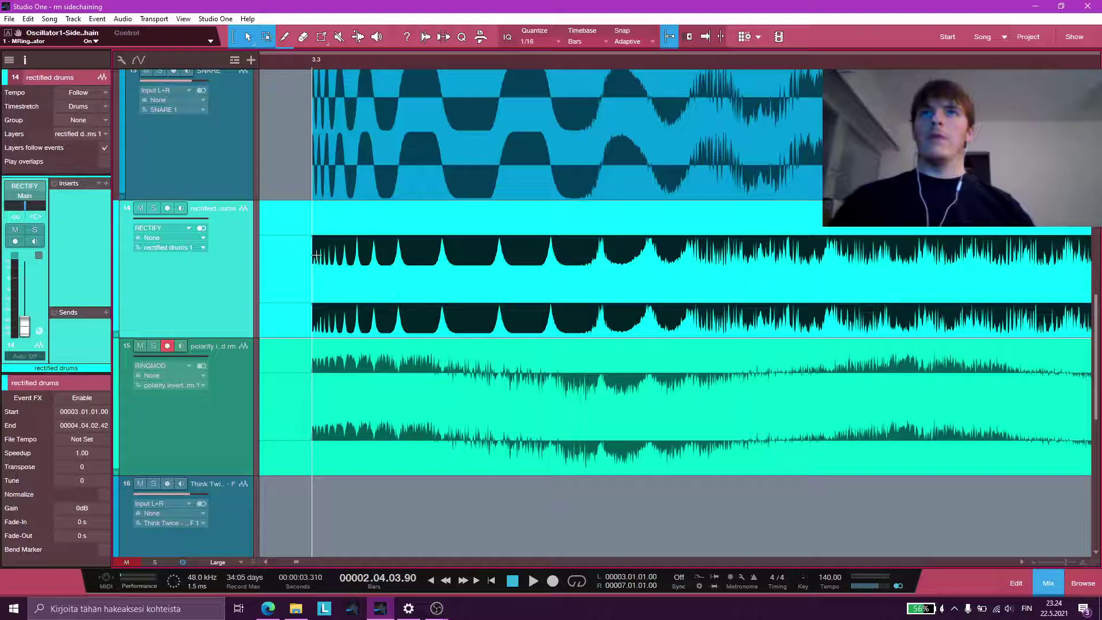
# - Mark a range over the opening of the rectified snare at 3.3 on rectified drums and compare it with the tracks below
pyautogui.click(300, 212)
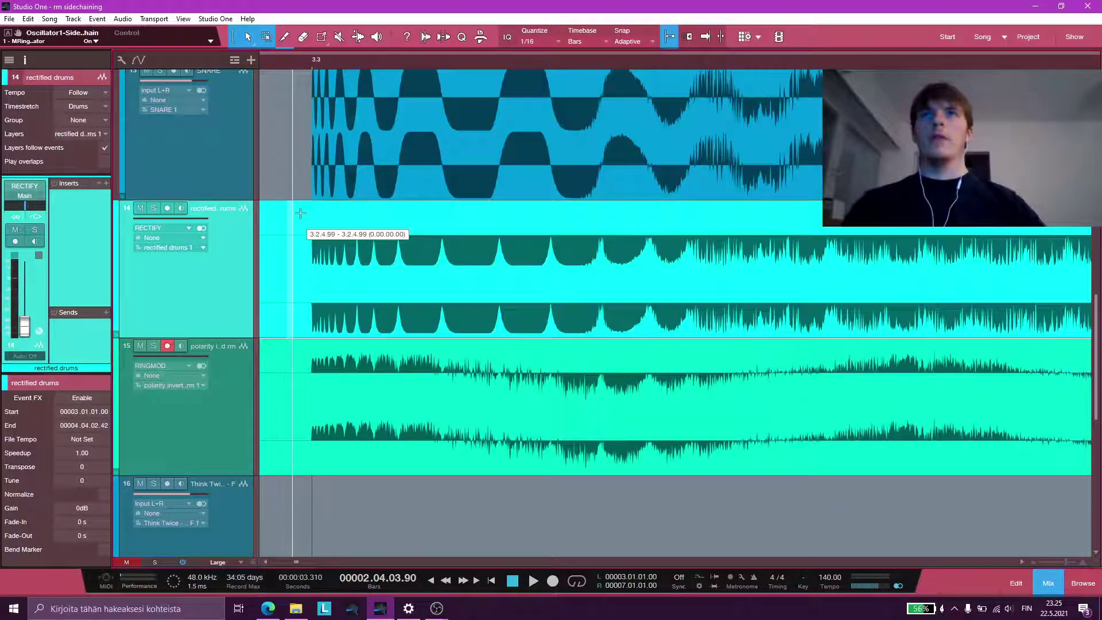
pyautogui.moveTo(300, 213); pyautogui.dragTo(799, 229)
pyautogui.scroll(-2, 365, 253)
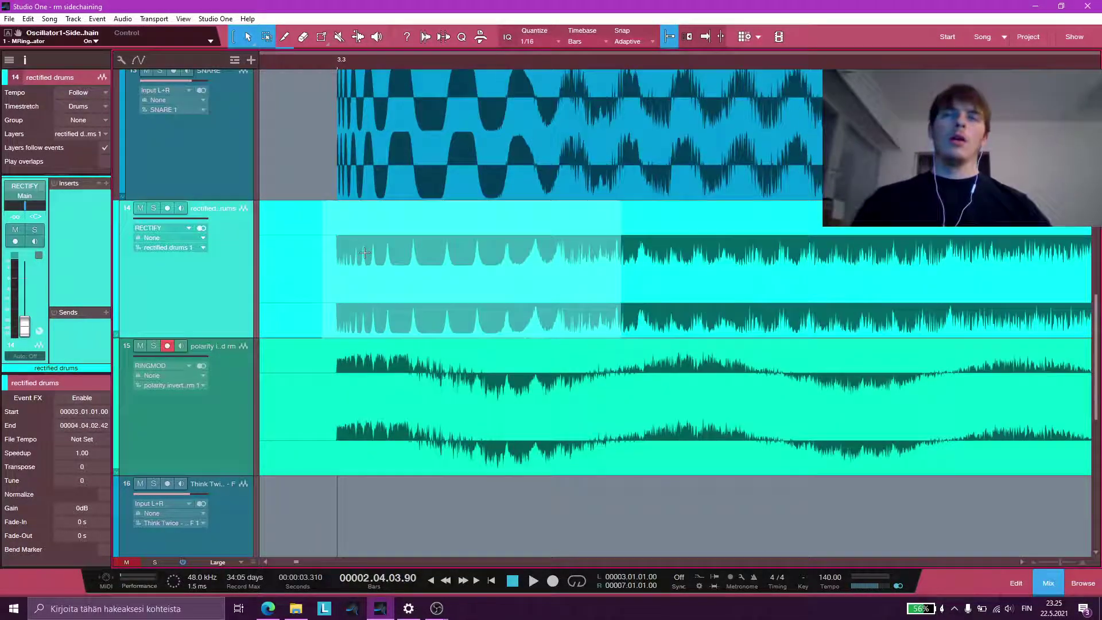
pyautogui.scroll(-2, 358, 252)
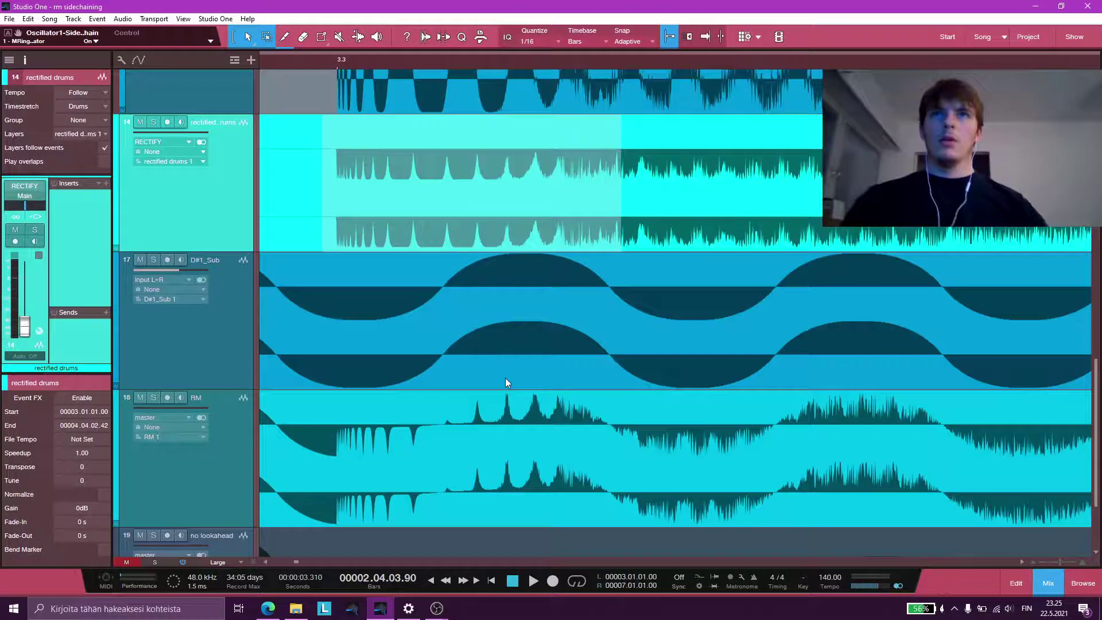
# - Select the D#1_Sub track, mark a range over the bass cycles starting at 3.3, and clear that range
pyautogui.click(473, 370)
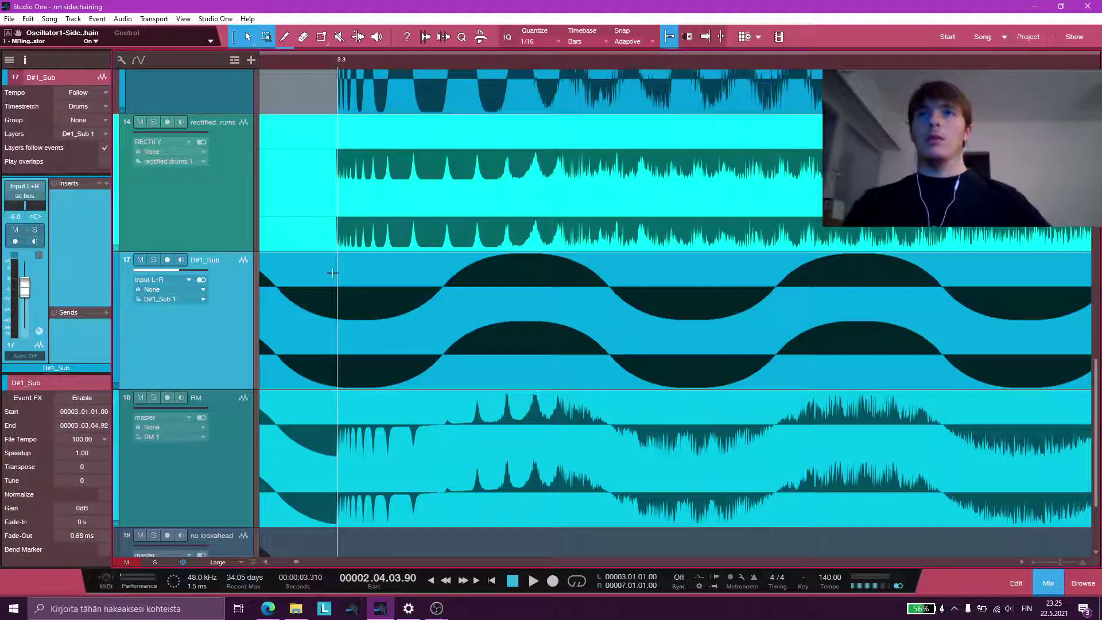
pyautogui.moveTo(332, 273); pyautogui.dragTo(734, 319)
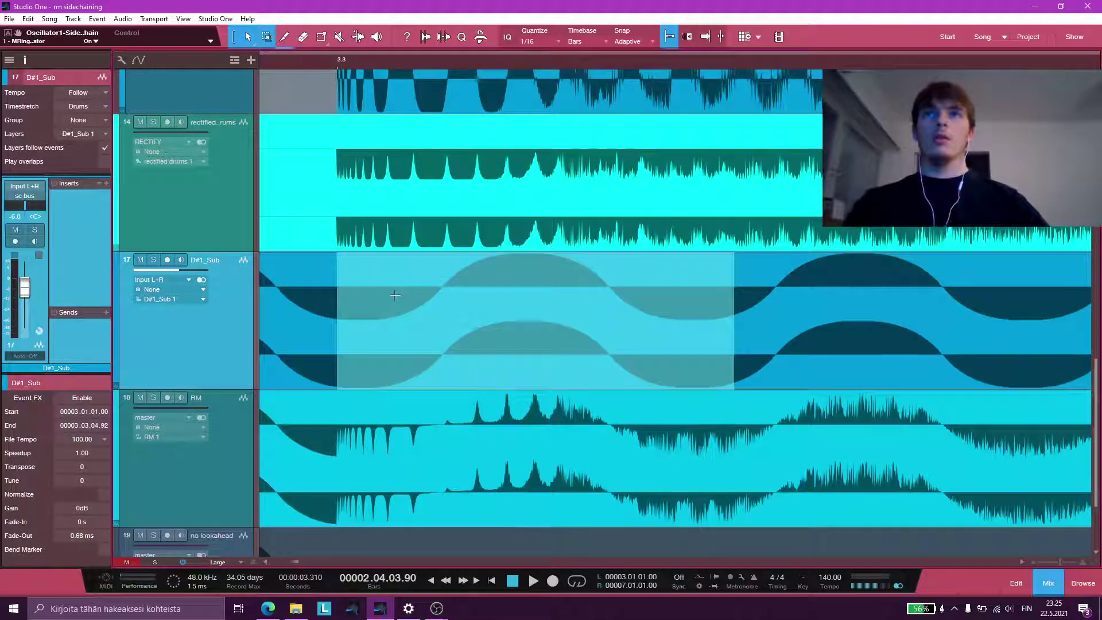
pyautogui.click(280, 290)
# - Select the rectified drums track and compare its snare peaks with the SNARE, D#1_Sub and RM waveforms
pyautogui.click(231, 184)
pyautogui.scroll(3, 281, 239)
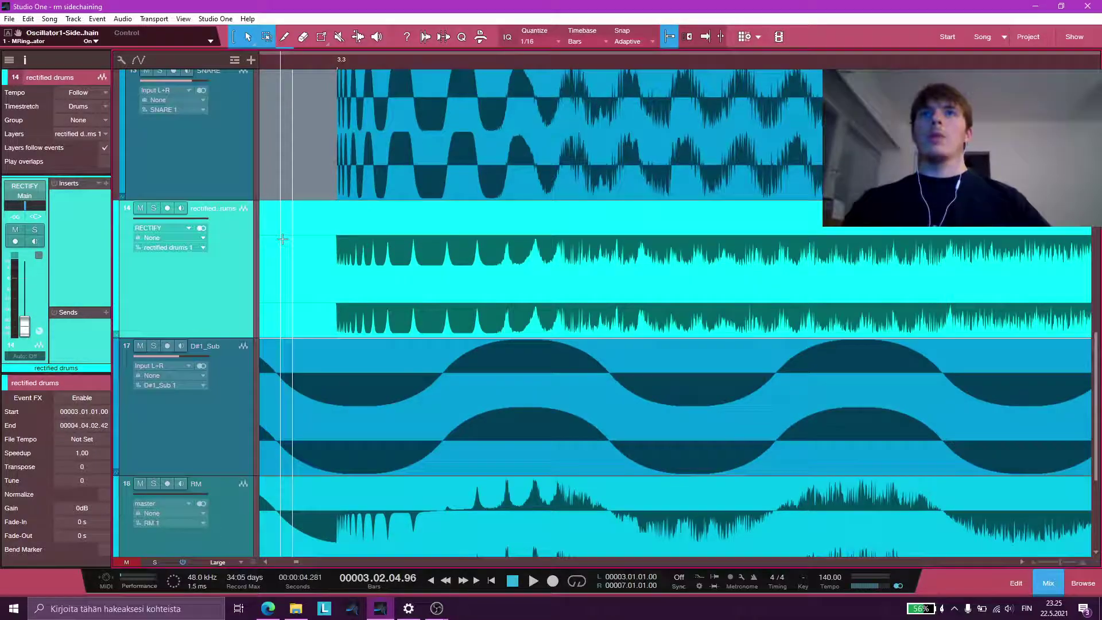
pyautogui.scroll(-1, 281, 241)
pyautogui.scroll(-5, 332, 218)
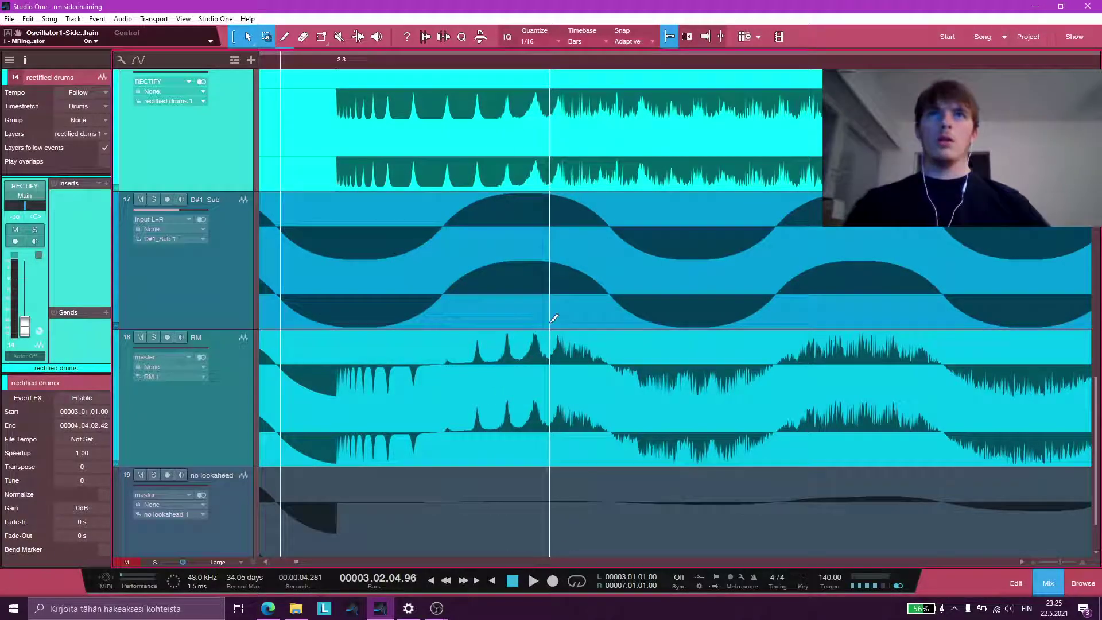
pyautogui.scroll(7, 512, 300)
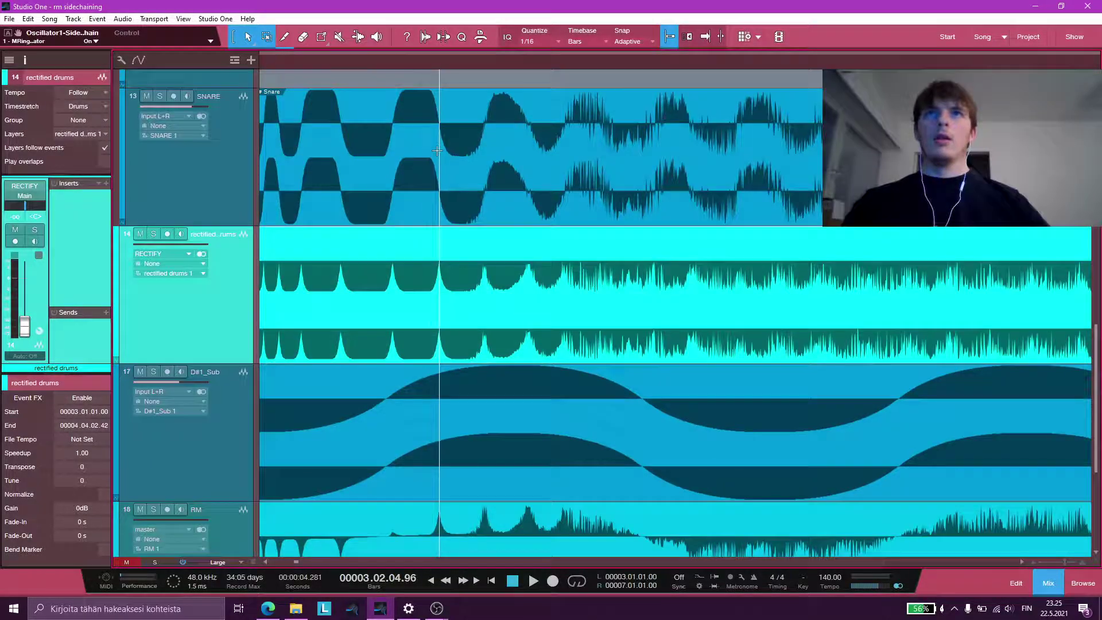
# - Mark one positive half-cycle of the snare on the SNARE track and compare it with the rectified version below
pyautogui.moveTo(396, 152); pyautogui.dragTo(446, 156)
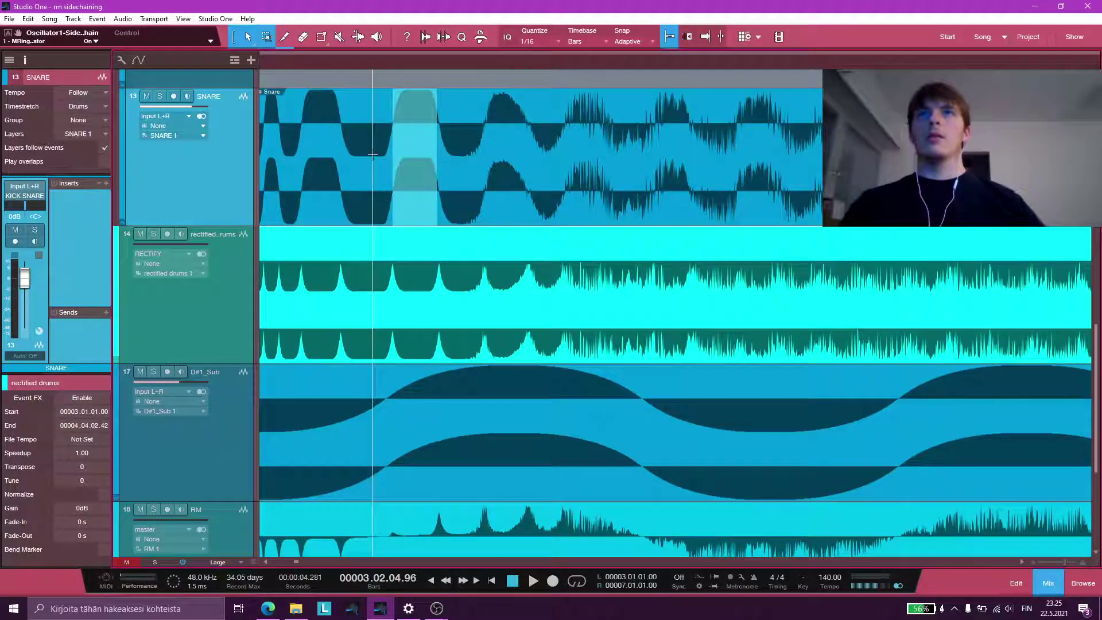
pyautogui.hscroll(-2, 374, 160)
pyautogui.scroll(-3, 423, 233)
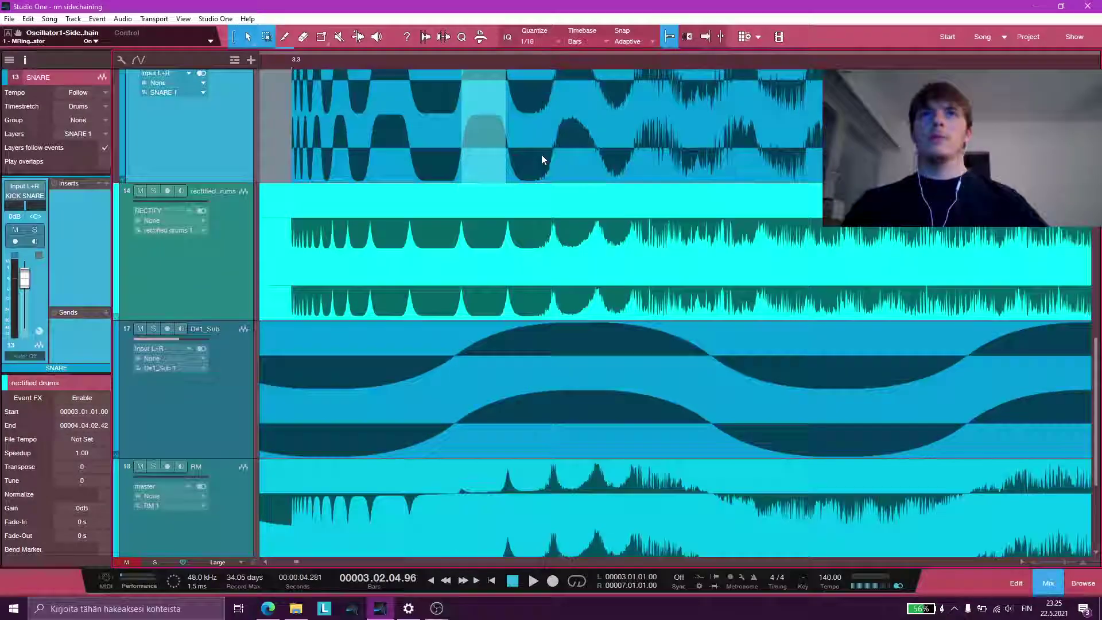
# - Select rectified drums and mark one rectified half-cycle between two adjacent peaks of the snare
pyautogui.click(199, 204)
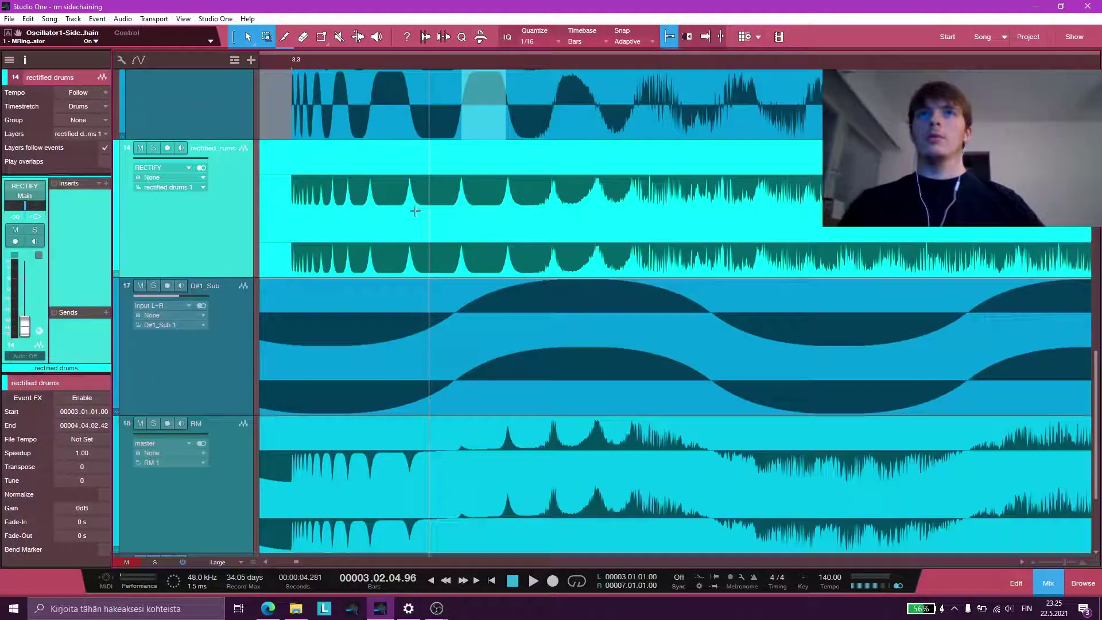
pyautogui.scroll(1, 209, 230)
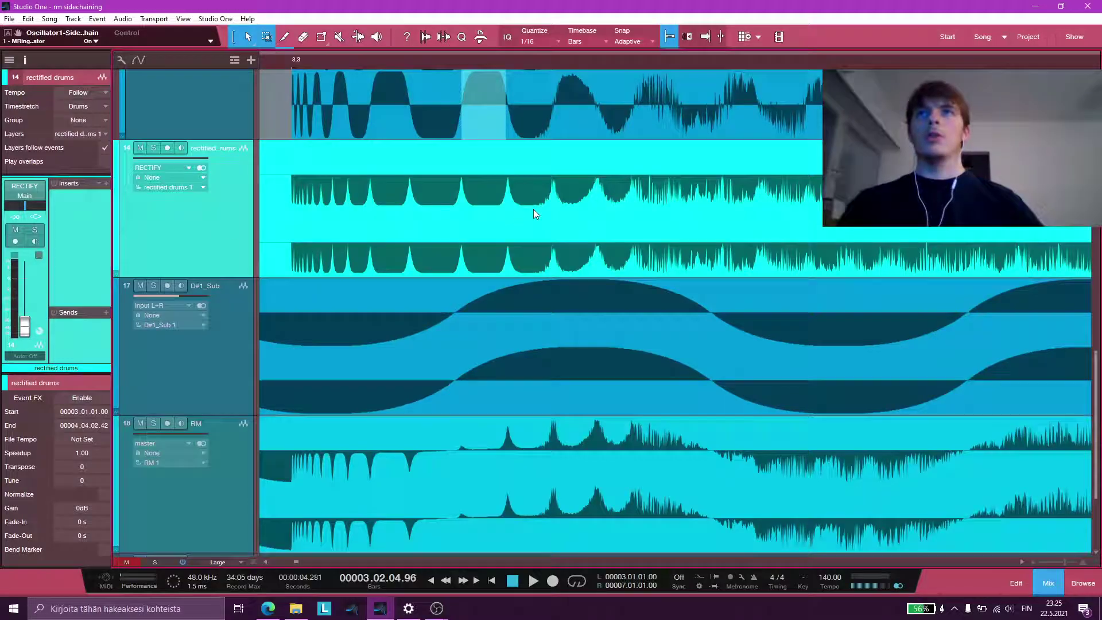
pyautogui.moveTo(418, 204); pyautogui.dragTo(462, 208)
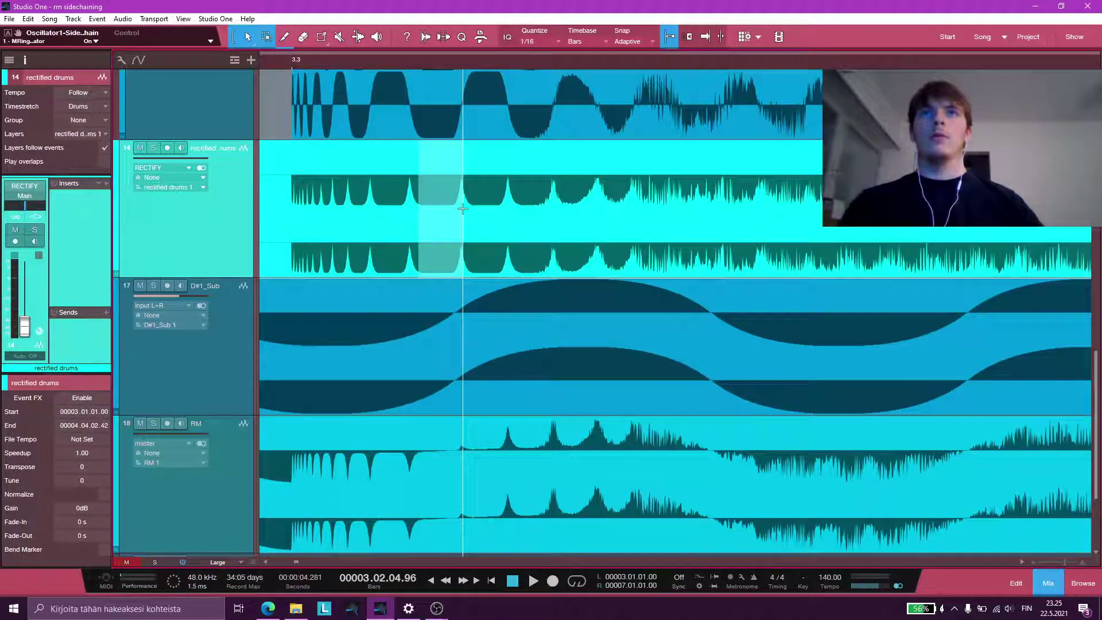
# - Mark a rectified half-cycle near the bass crest on rectified drums, and mark the matching stretch on RM
pyautogui.scroll(-3, 580, 248)
pyautogui.scroll(1, 617, 224)
pyautogui.scroll(1, 652, 167)
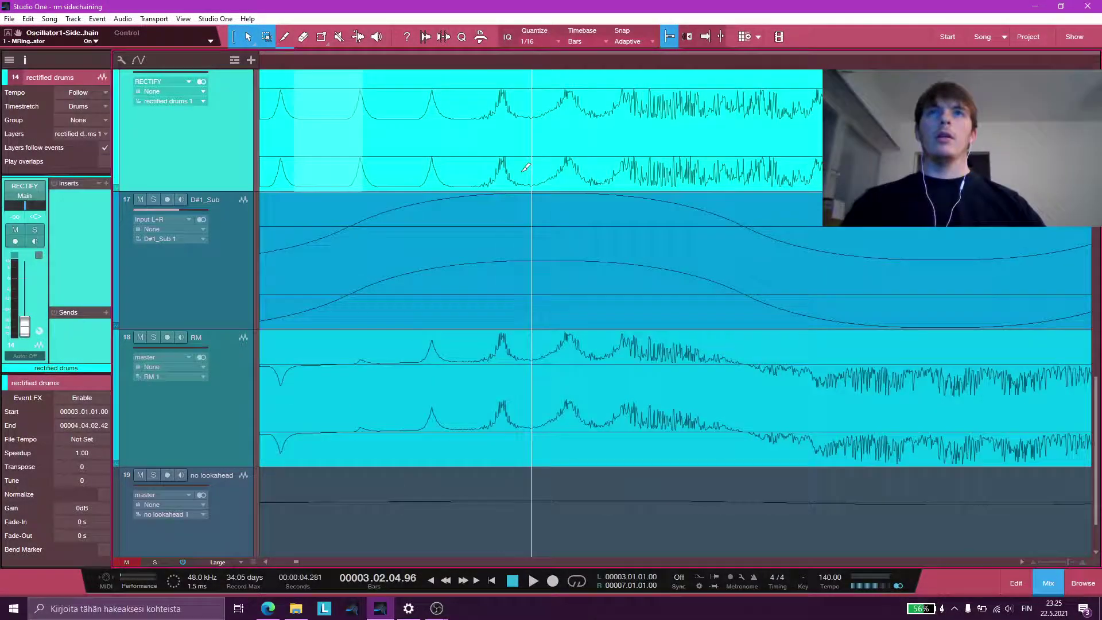
pyautogui.moveTo(436, 106); pyautogui.dragTo(502, 115)
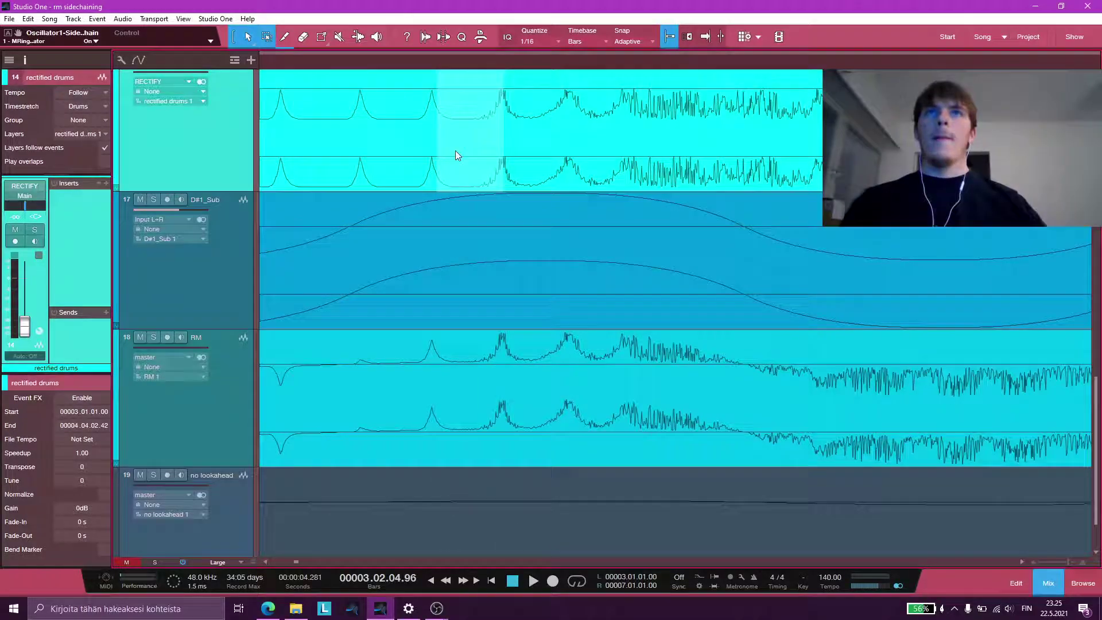
pyautogui.moveTo(432, 350); pyautogui.dragTo(507, 352)
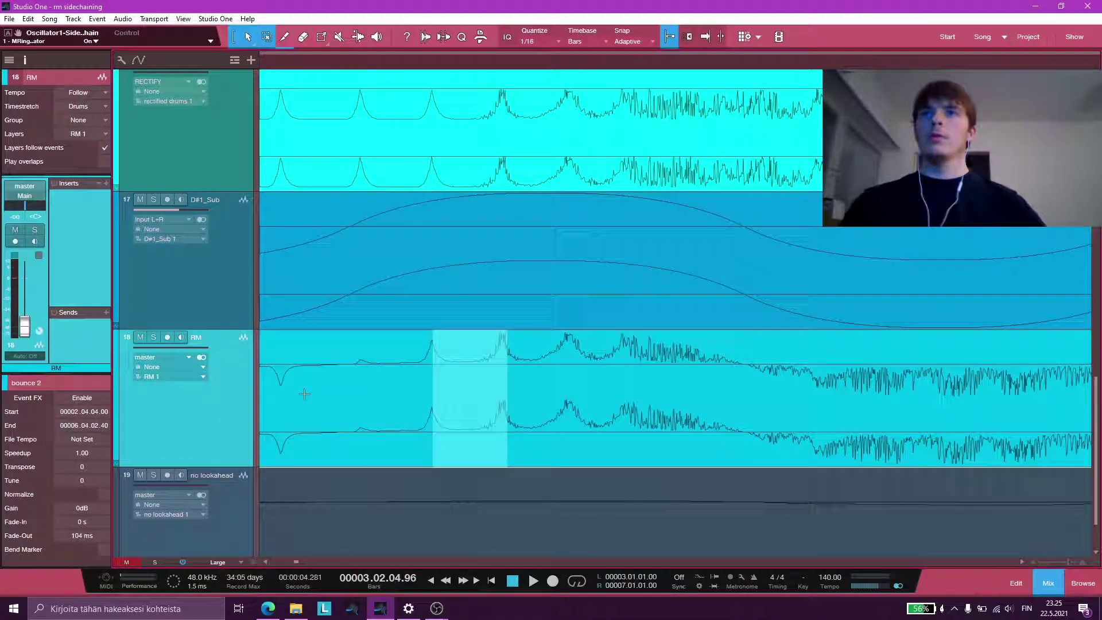
# - Compare the marked RM stretch with the D#1_Sub, rectified drums and SNARE waveforms around 3.3
pyautogui.scroll(-4, 345, 383)
pyautogui.scroll(-2, 575, 363)
pyautogui.scroll(4, 492, 362)
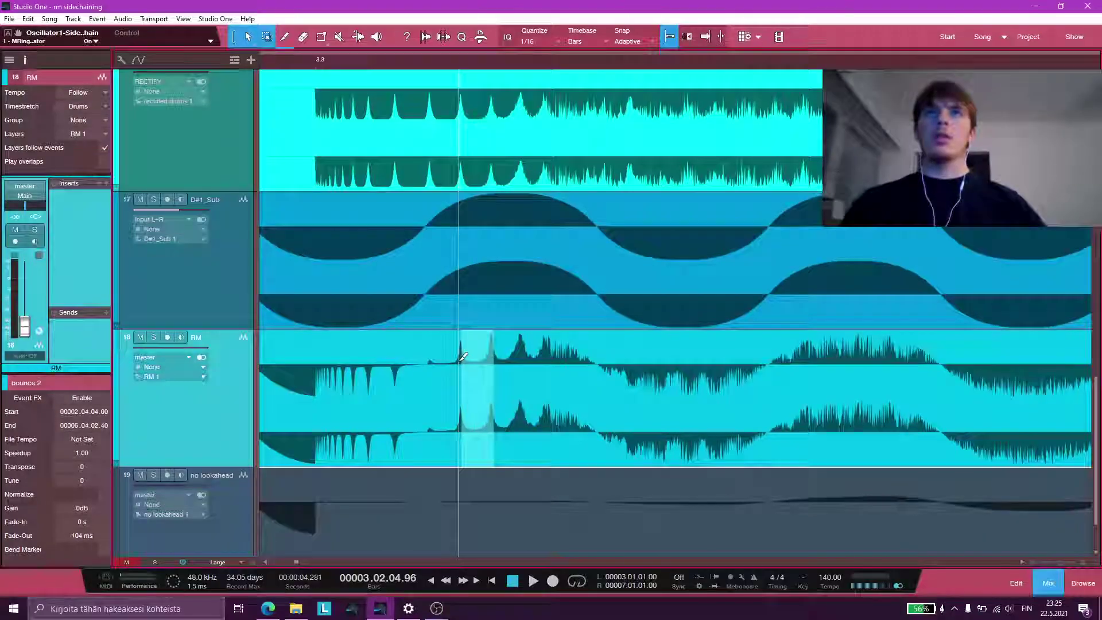
pyautogui.scroll(2, 476, 172)
pyautogui.scroll(-2, 467, 171)
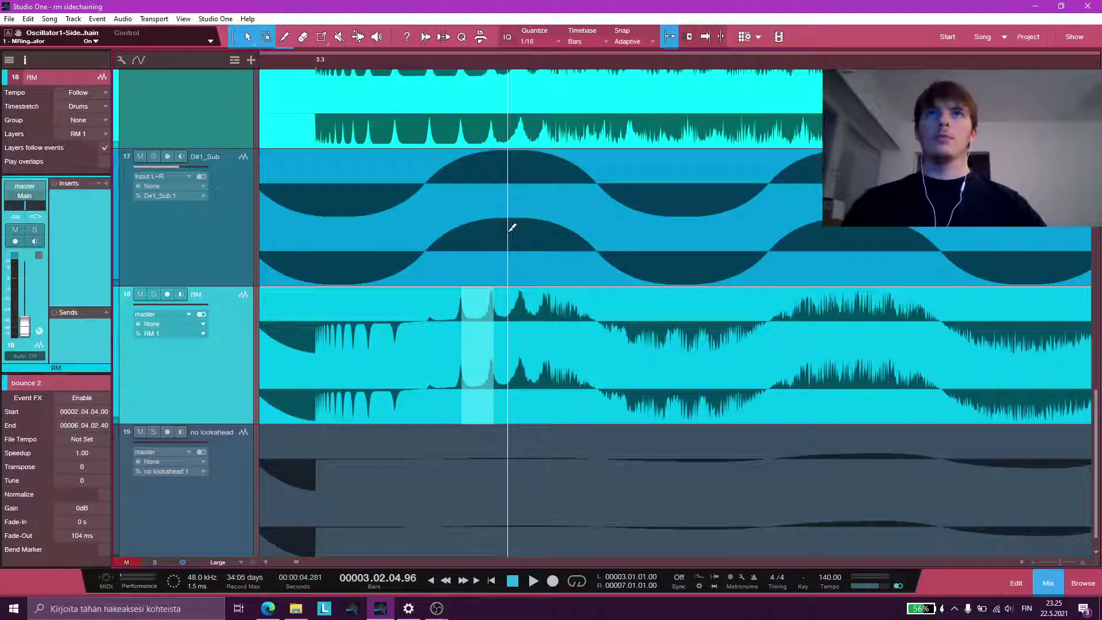
pyautogui.scroll(5, 508, 232)
pyautogui.scroll(2, 492, 235)
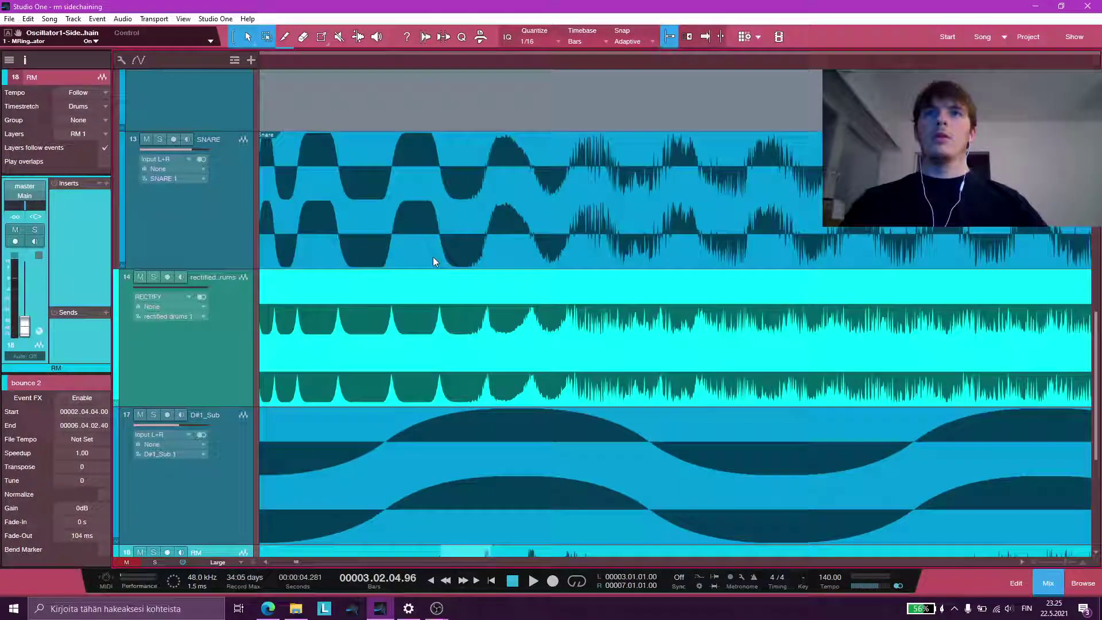
# - Select the rectified drums event and mark the stretch between two adjacent snare peaks on D#1_Sub, rectified drums and RM in turn
pyautogui.scroll(-1, 433, 261)
pyautogui.scroll(2, 396, 206)
pyautogui.scroll(-2, 388, 187)
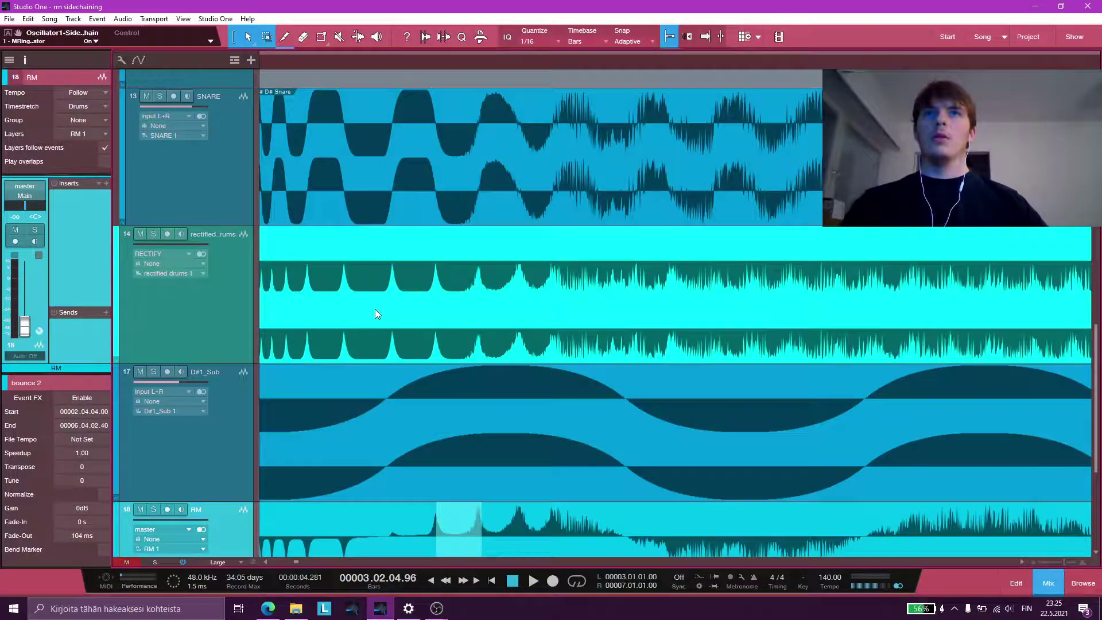
pyautogui.click(224, 343)
pyautogui.scroll(-2, 491, 331)
pyautogui.scroll(2, 486, 333)
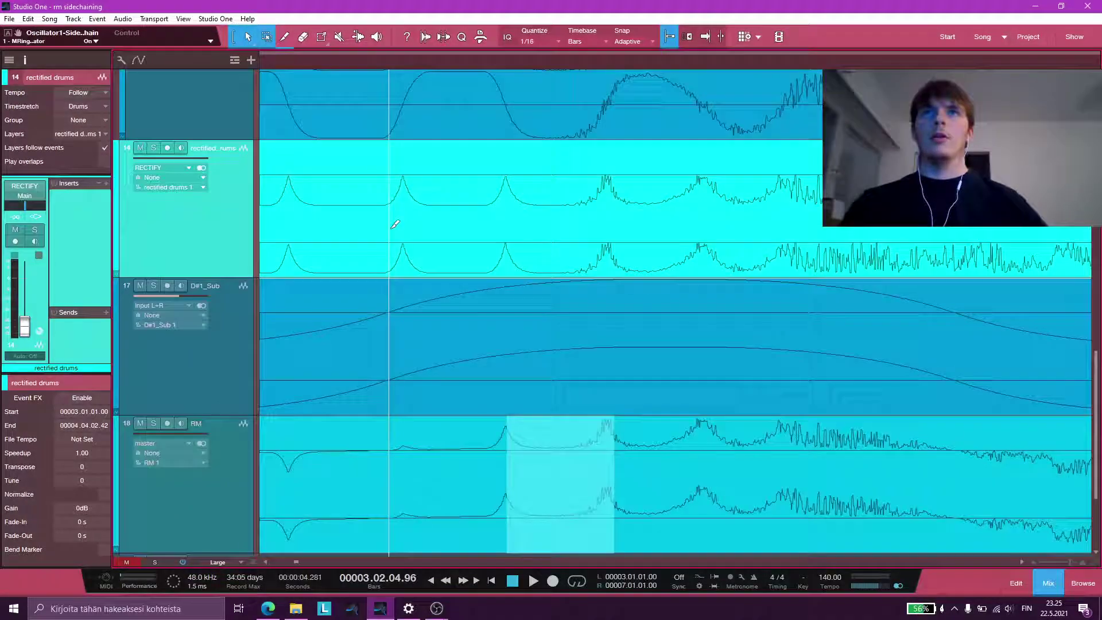
pyautogui.moveTo(406, 345); pyautogui.dragTo(521, 344)
pyautogui.moveTo(406, 199); pyautogui.dragTo(505, 232)
pyautogui.scroll(-1, 413, 395)
pyautogui.moveTo(405, 391); pyautogui.dragTo(497, 425)
pyautogui.hscroll(2, 390, 242)
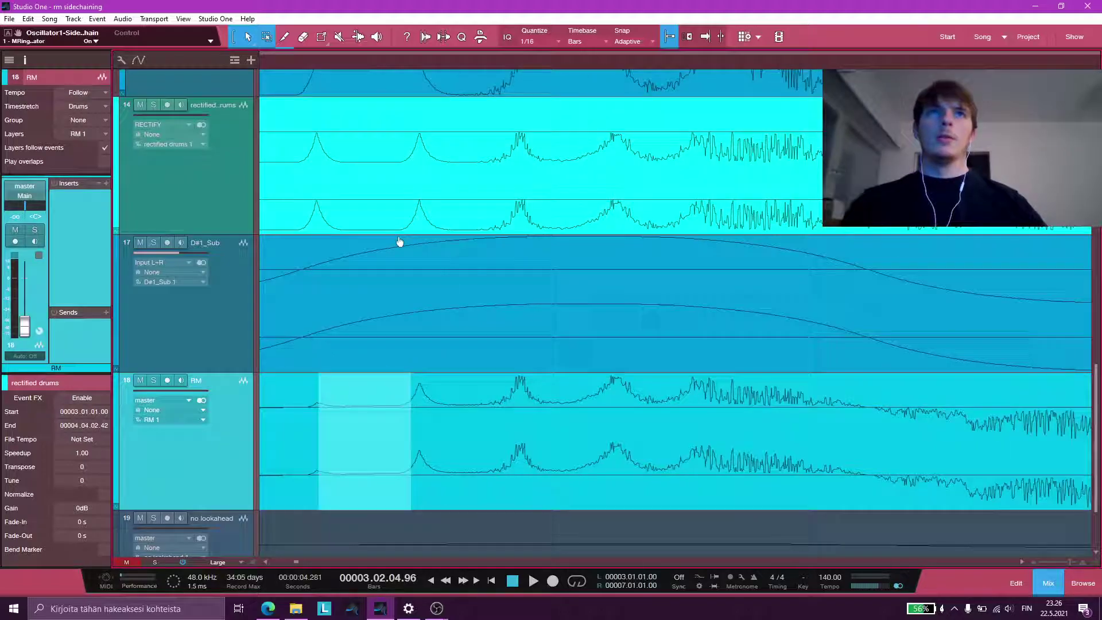
# - Mark the stretch between two adjacent rectified kick peaks near bar 3 on rectified drums, D#1_Sub and RM in turn
pyautogui.scroll(-3, 469, 212)
pyautogui.scroll(-3, 450, 235)
pyautogui.scroll(-4, 464, 246)
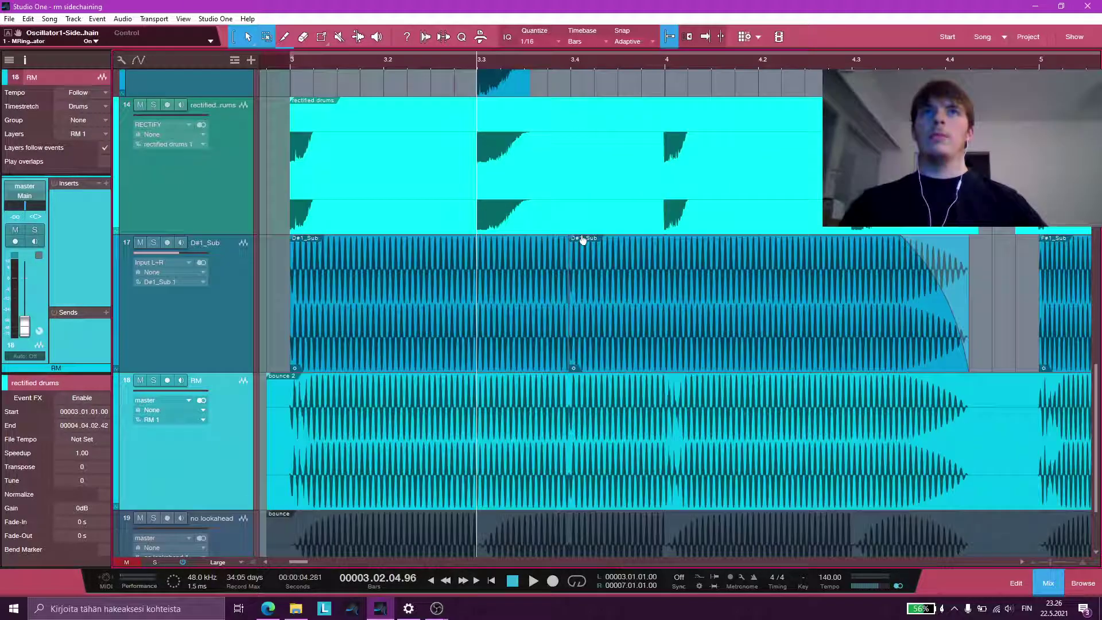
pyautogui.scroll(6, 327, 228)
pyautogui.scroll(6, 326, 227)
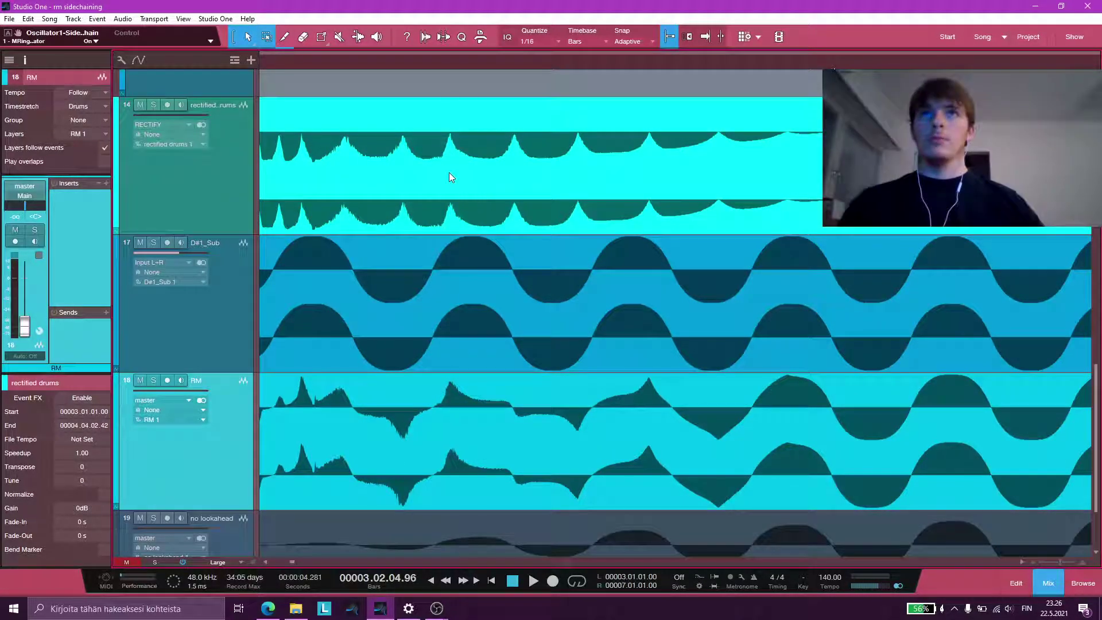
pyautogui.moveTo(451, 164); pyautogui.dragTo(511, 156)
pyautogui.scroll(-1, 524, 204)
pyautogui.moveTo(453, 223); pyautogui.dragTo(495, 221)
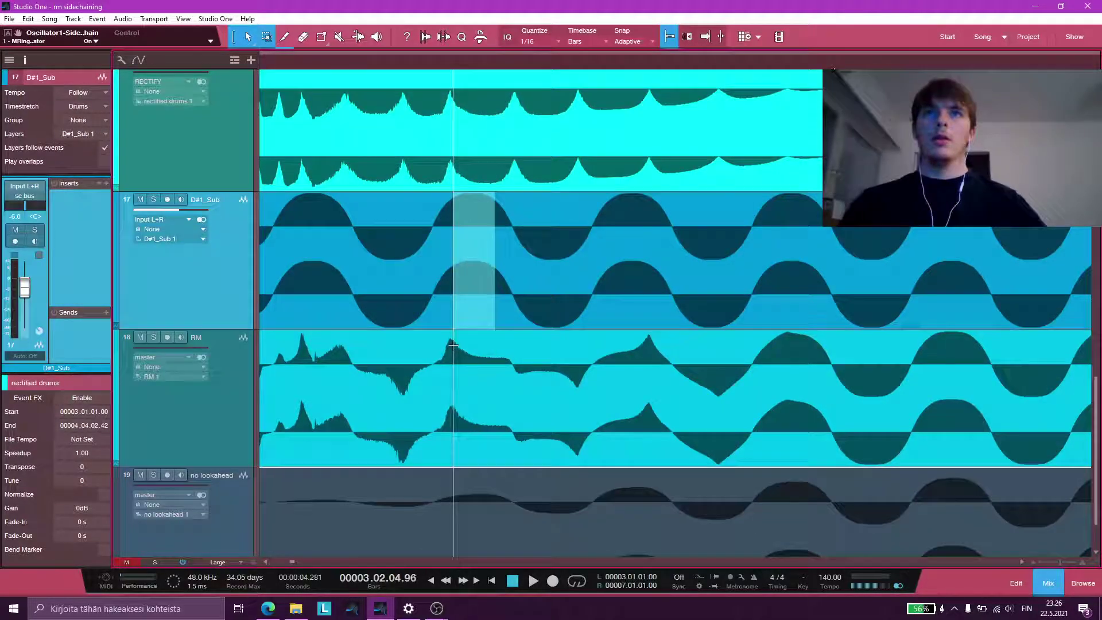
pyautogui.moveTo(453, 343); pyautogui.dragTo(509, 347)
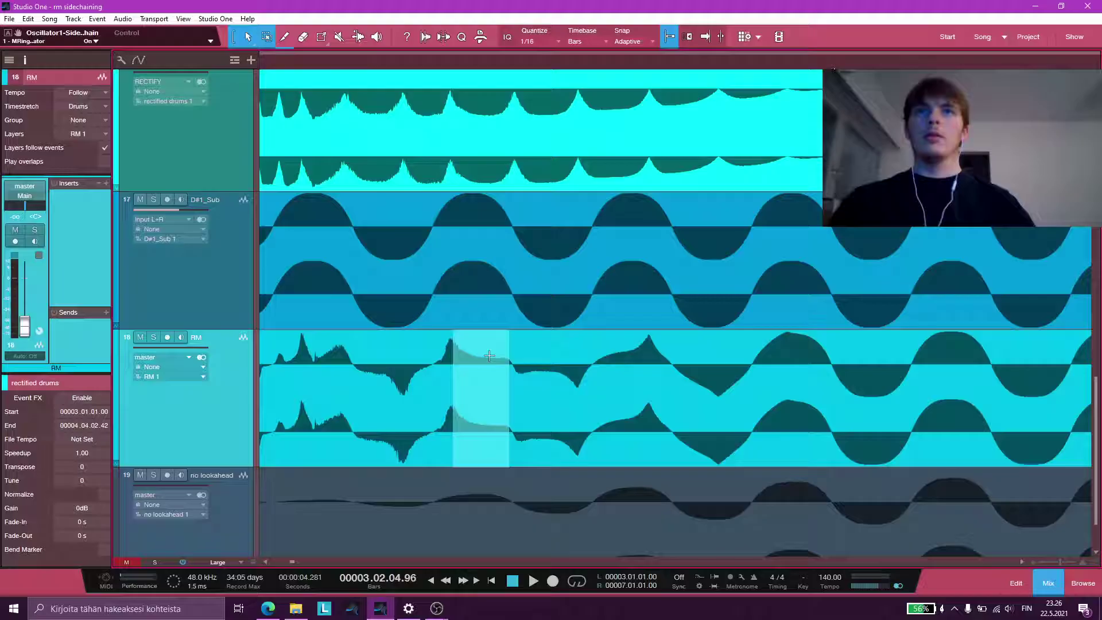
# - Compare the RM waveform with the rectified drums and D#1_Sub waveforms around the kick at bar 3
pyautogui.scroll(1, 469, 351)
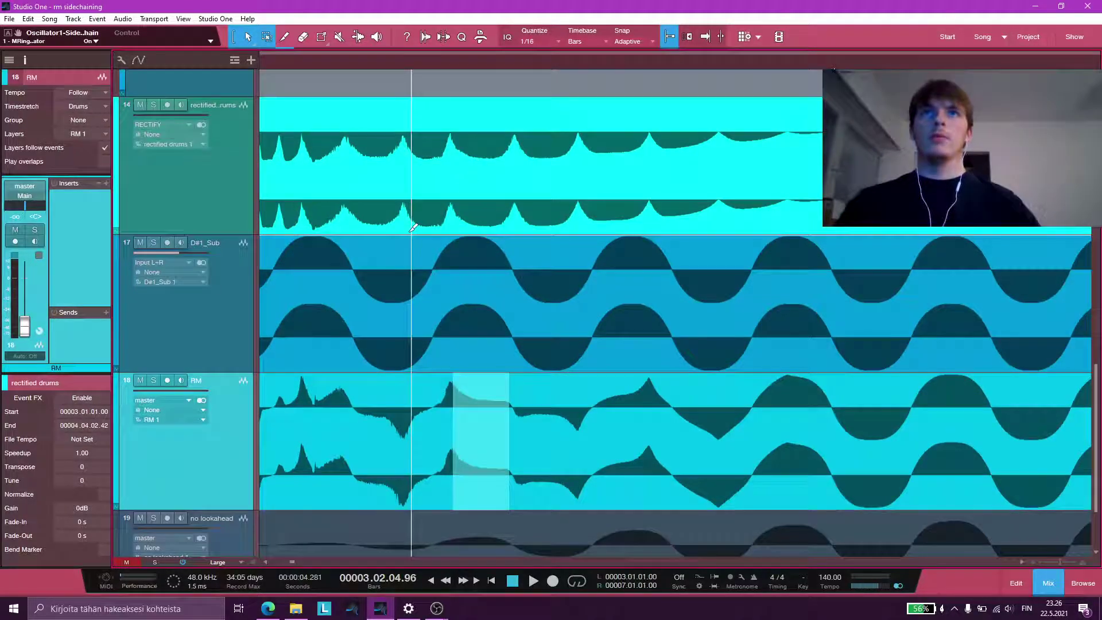
pyautogui.scroll(1, 438, 401)
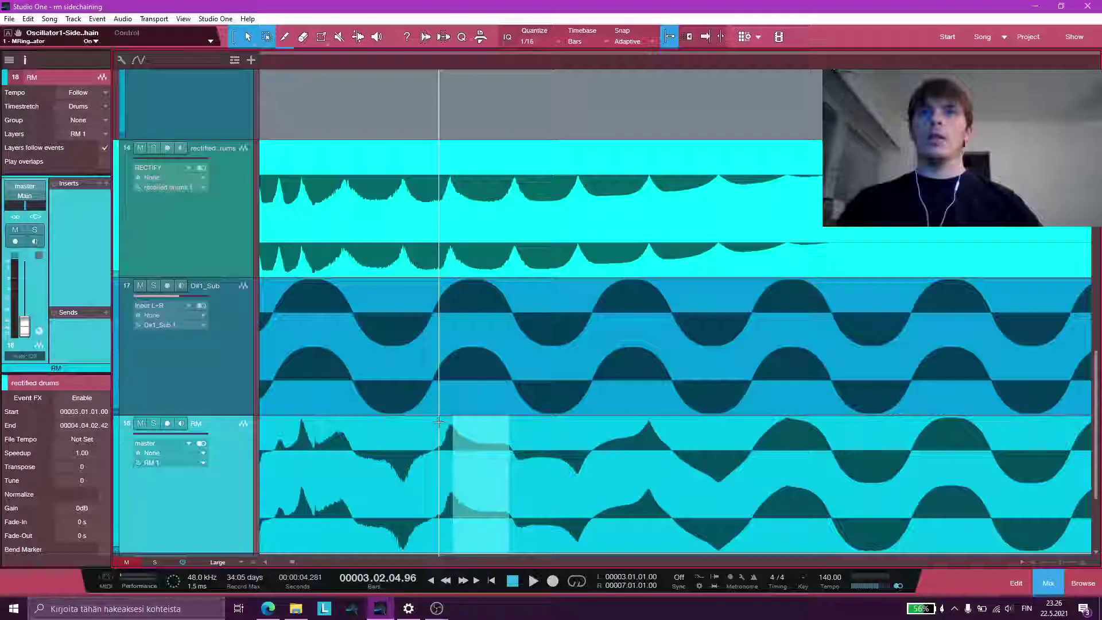
pyautogui.scroll(-1, 413, 401)
pyautogui.scroll(-5, 413, 402)
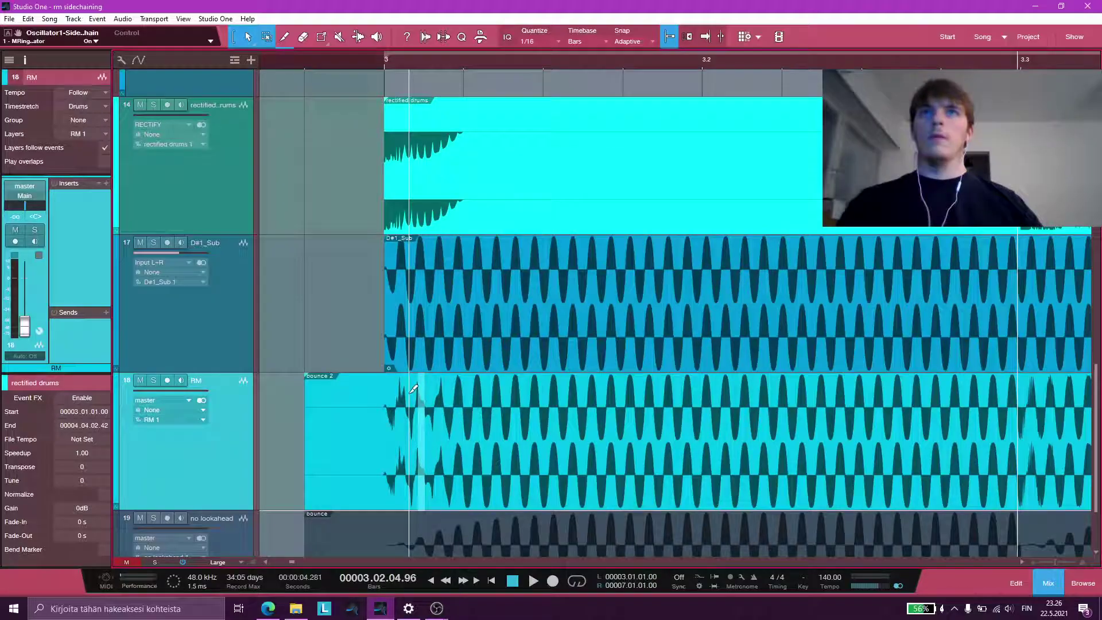
pyautogui.scroll(3, 515, 392)
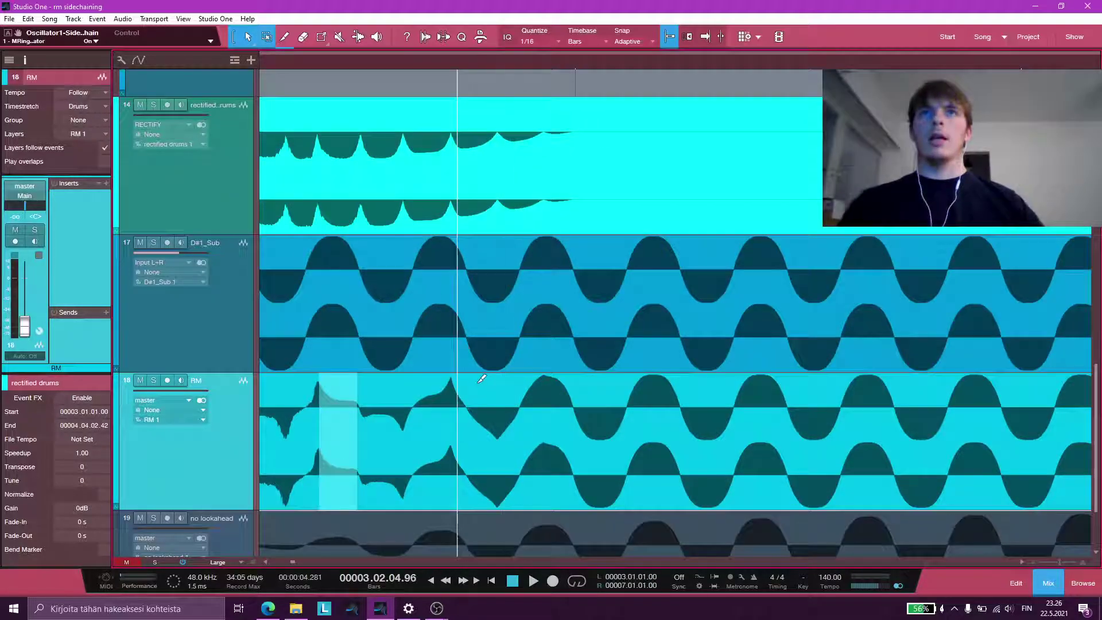
pyautogui.scroll(-2, 390, 407)
pyautogui.scroll(1, 337, 412)
pyautogui.scroll(3, 409, 241)
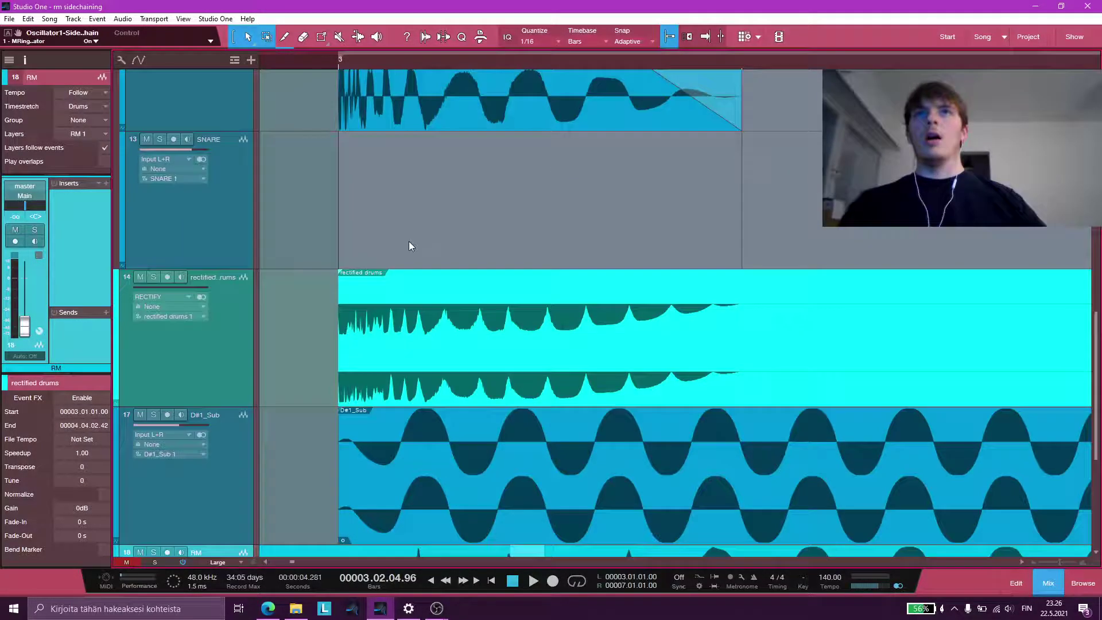
pyautogui.scroll(-3, 519, 300)
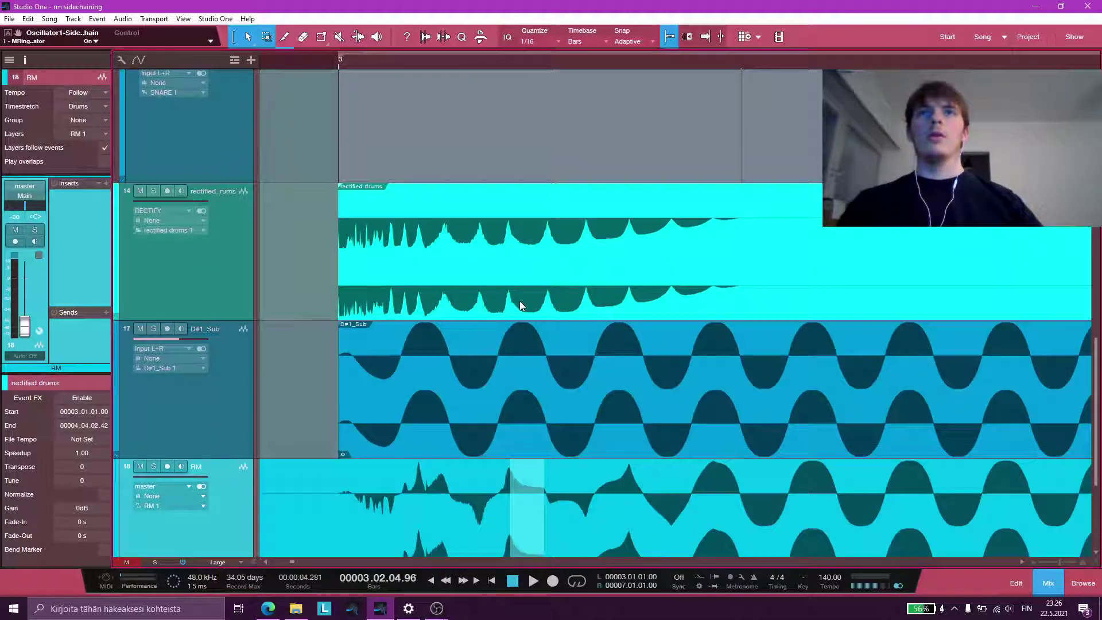
# - Mark a zero crossing on the koan soothe kick waveform and the matching narrow peak on RM
pyautogui.scroll(2, 555, 343)
pyautogui.scroll(2, 555, 343)
pyautogui.scroll(1, 377, 286)
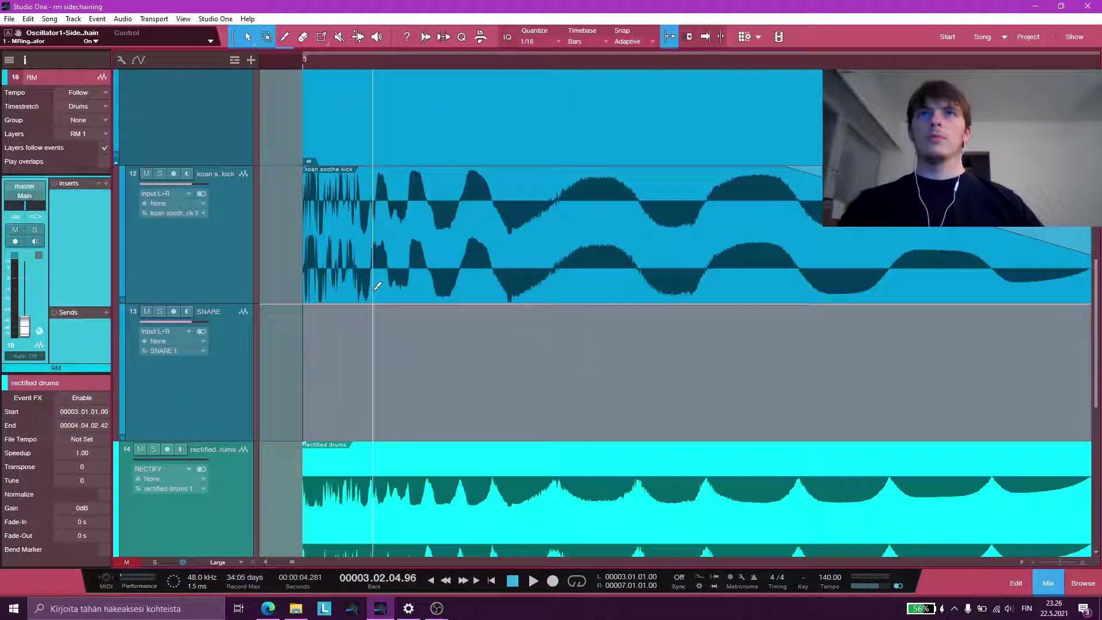
pyautogui.click(492, 202)
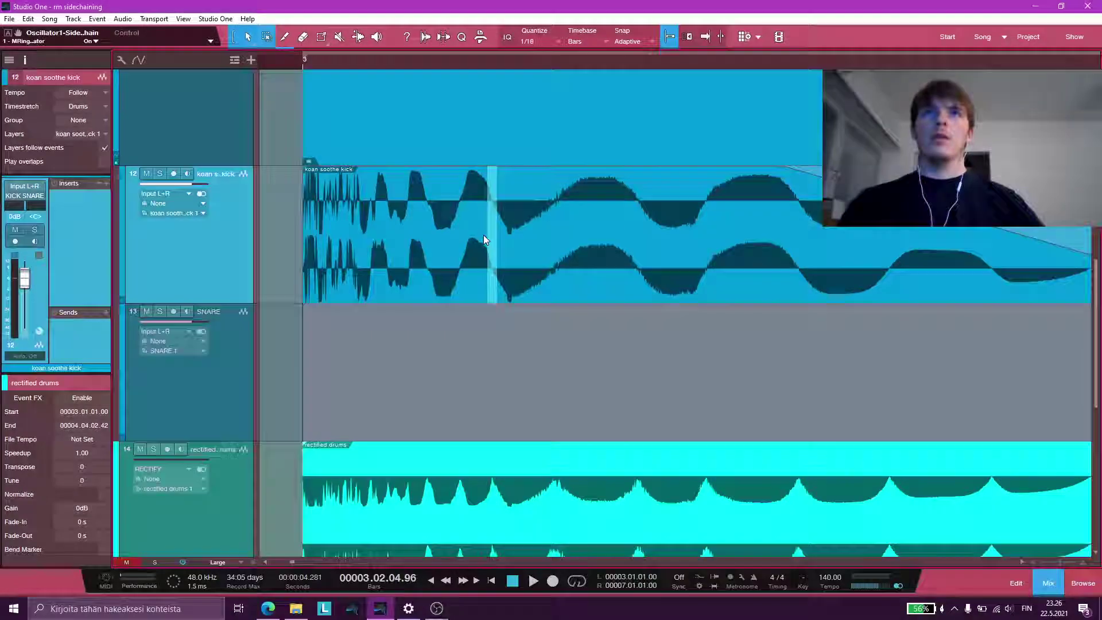
pyautogui.scroll(-3, 483, 237)
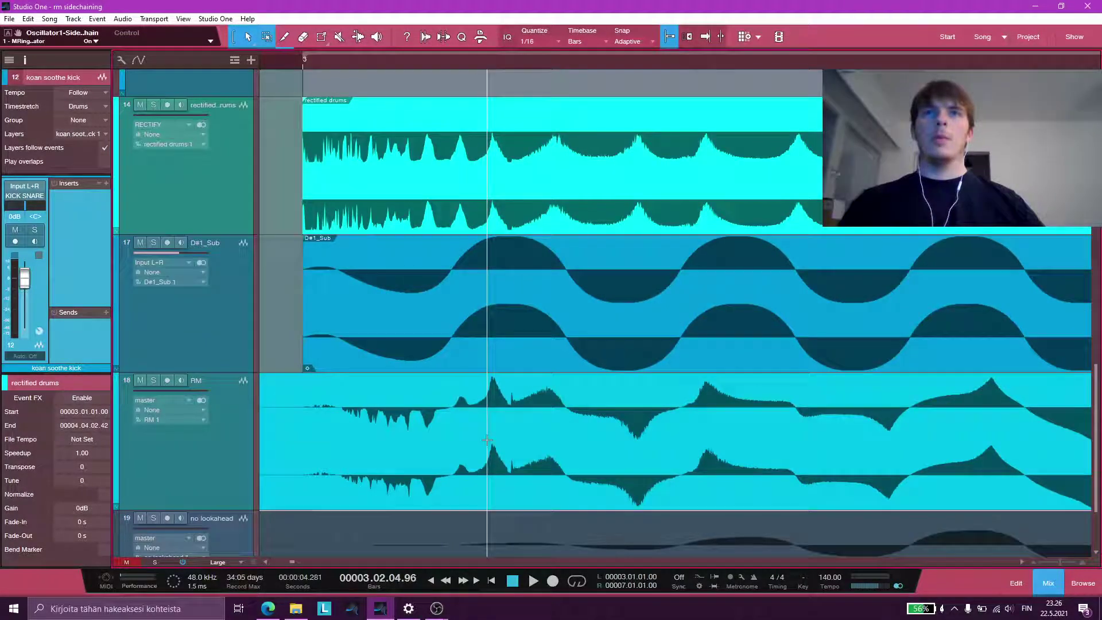
pyautogui.moveTo(486, 440); pyautogui.dragTo(499, 440)
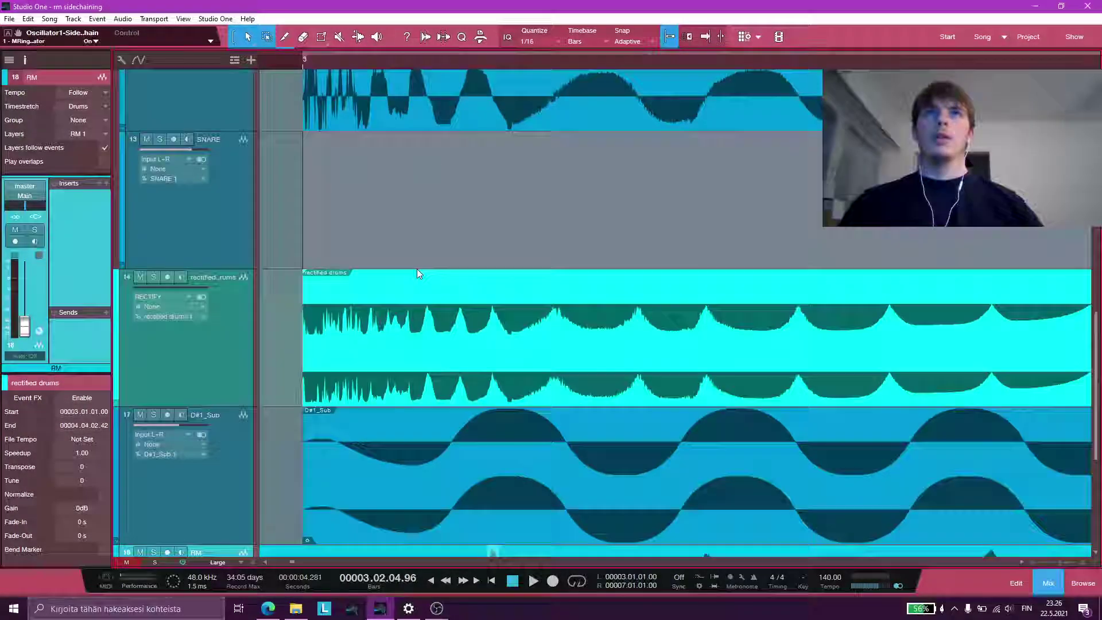
# - Mark a positive crest and the following trough of the koan soothe kick, and extend a range from the kick down through rectified drums
pyautogui.scroll(2, 417, 274)
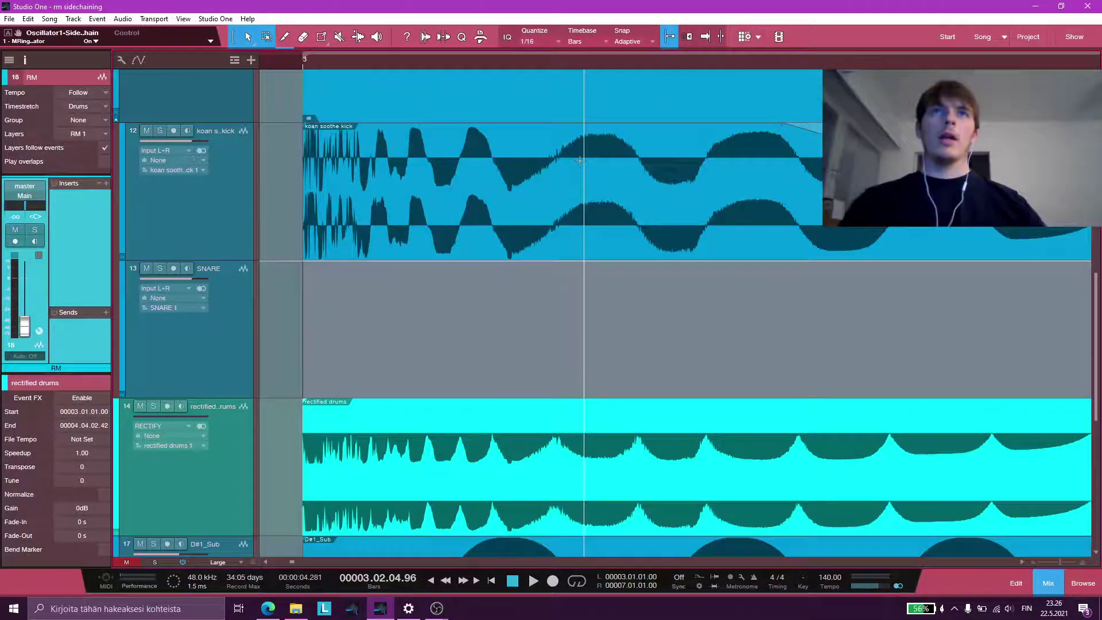
pyautogui.moveTo(584, 167); pyautogui.dragTo(625, 179)
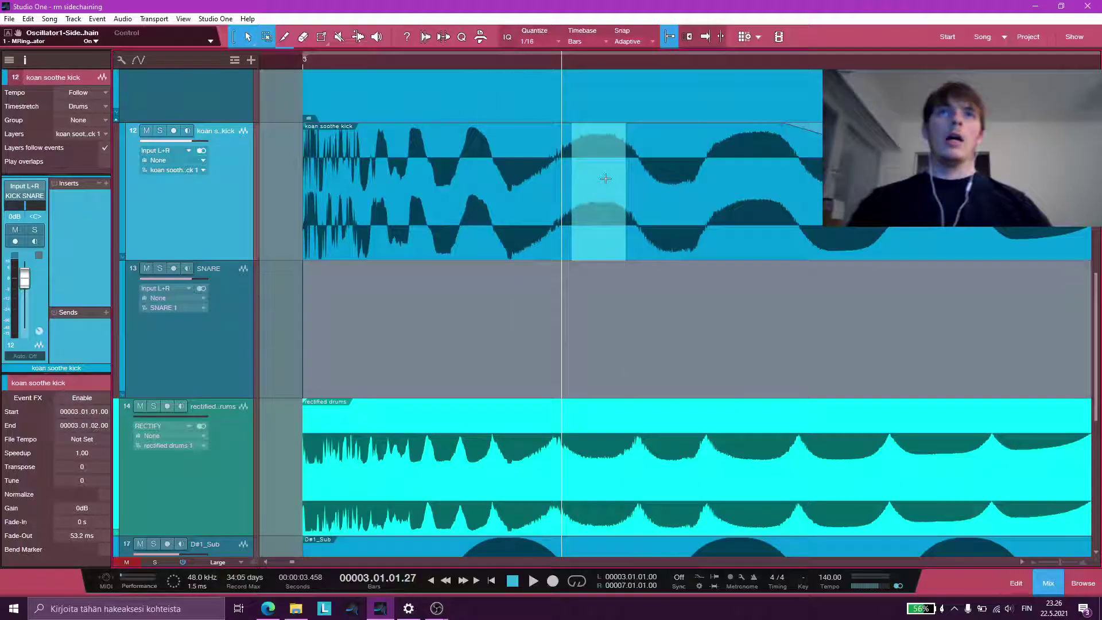
pyautogui.click(661, 202)
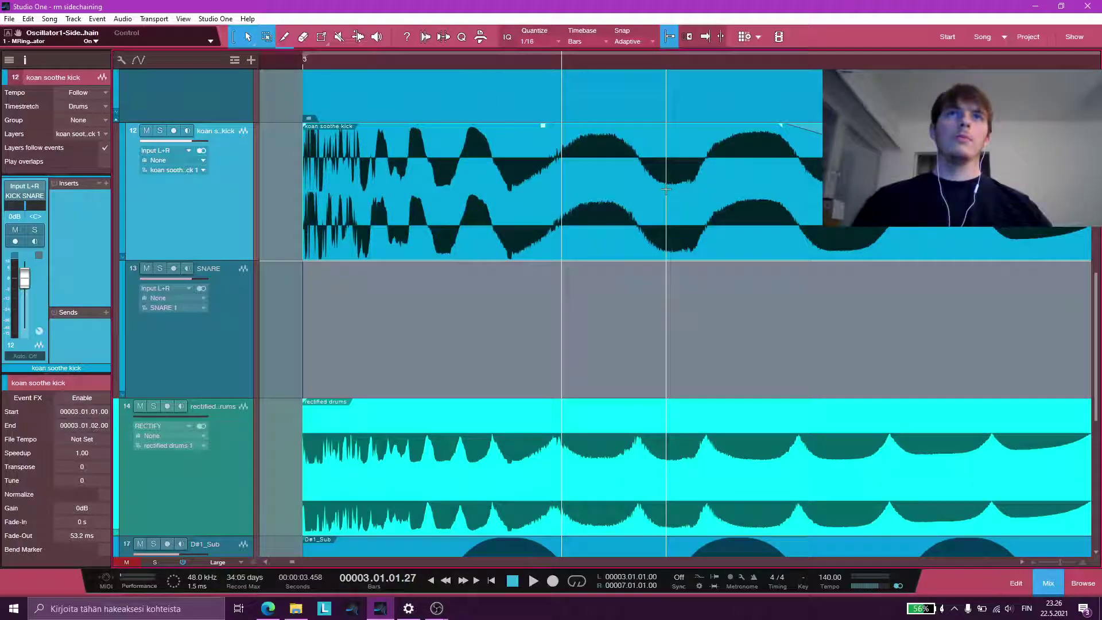
pyautogui.moveTo(580, 166); pyautogui.dragTo(679, 162)
pyautogui.scroll(-2, 679, 163)
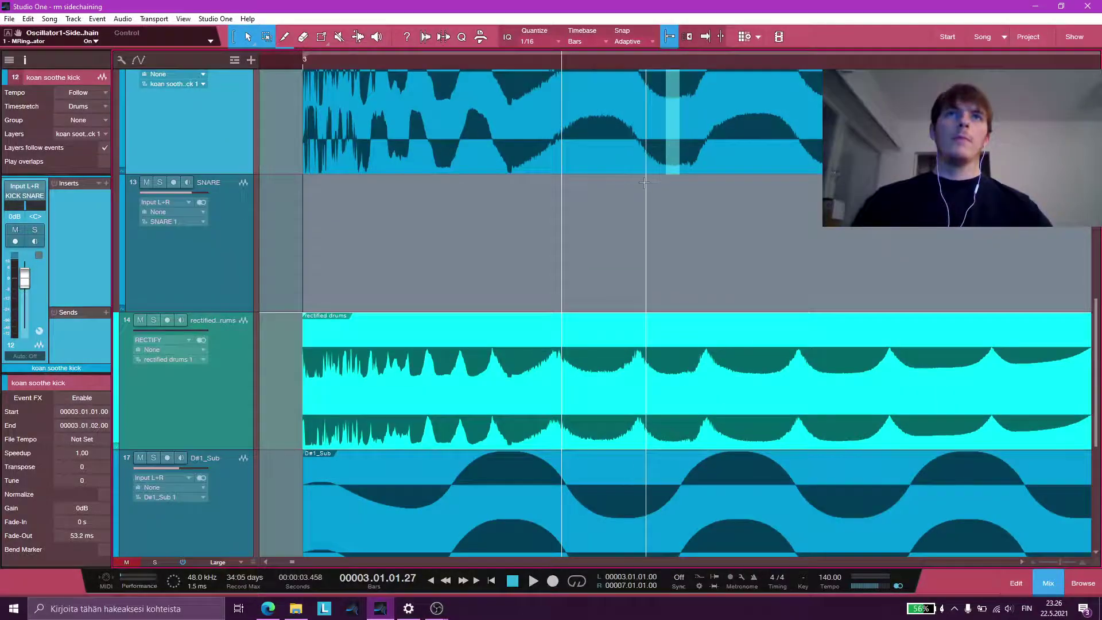
pyautogui.scroll(2, 605, 160)
pyautogui.moveTo(577, 134); pyautogui.dragTo(686, 512)
# - Mark the rectified drums stretch between two adjacent kick peaks and the matching negative half-cycle on D#1_Sub
pyautogui.scroll(-2, 686, 512)
pyautogui.scroll(-5, 686, 511)
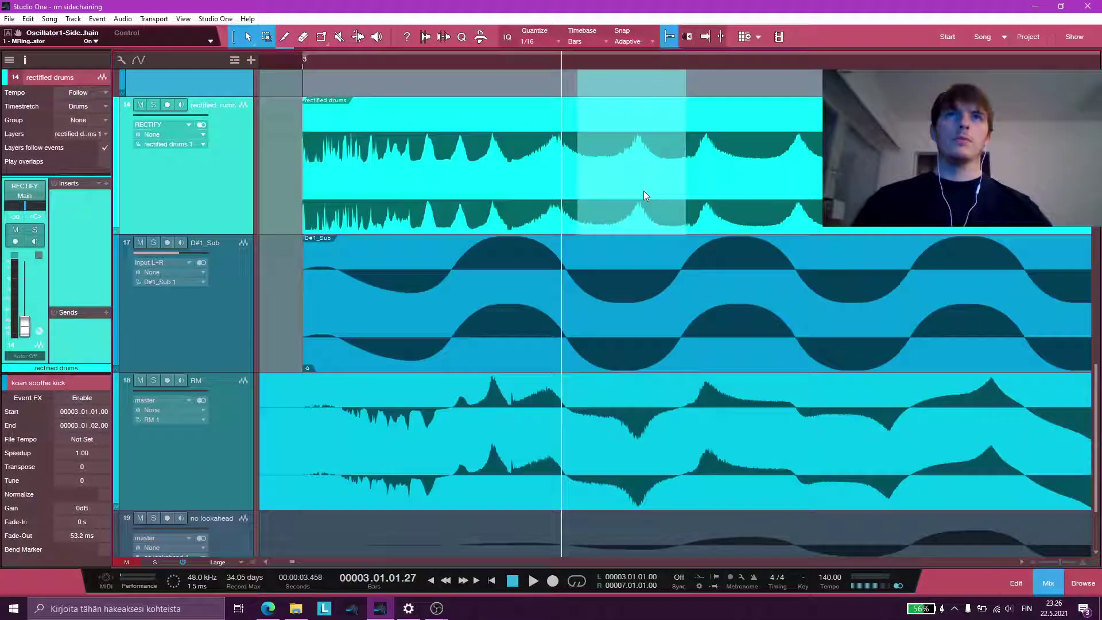
pyautogui.moveTo(567, 164); pyautogui.dragTo(629, 149)
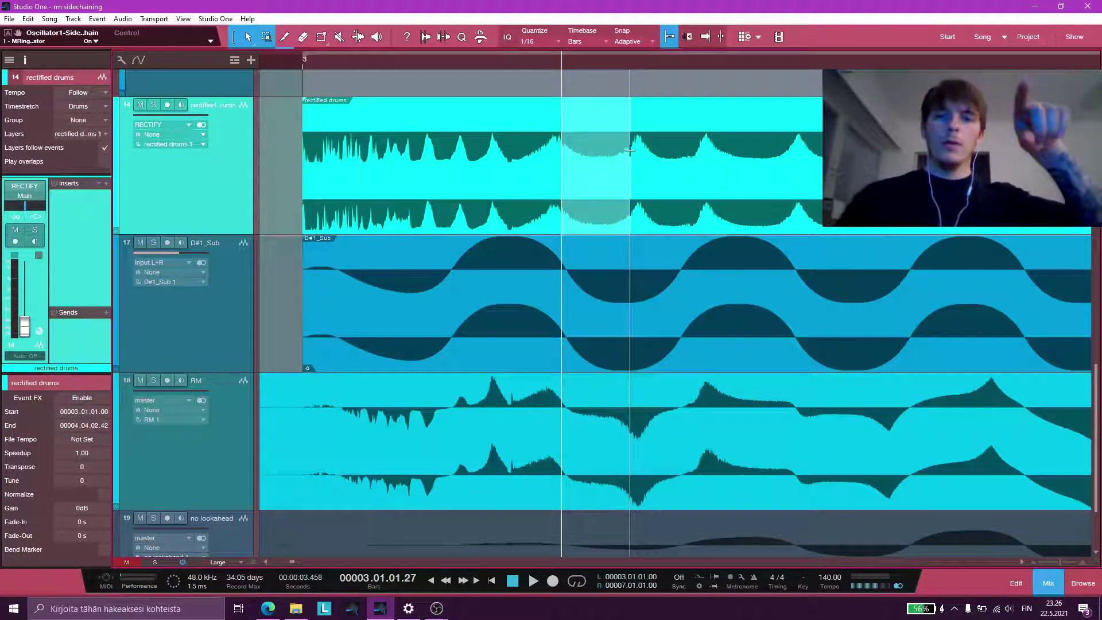
pyautogui.moveTo(566, 296); pyautogui.dragTo(646, 295)
# - Return to the full arrangement overview and select the KICK SNARE folder track
pyautogui.press('z')
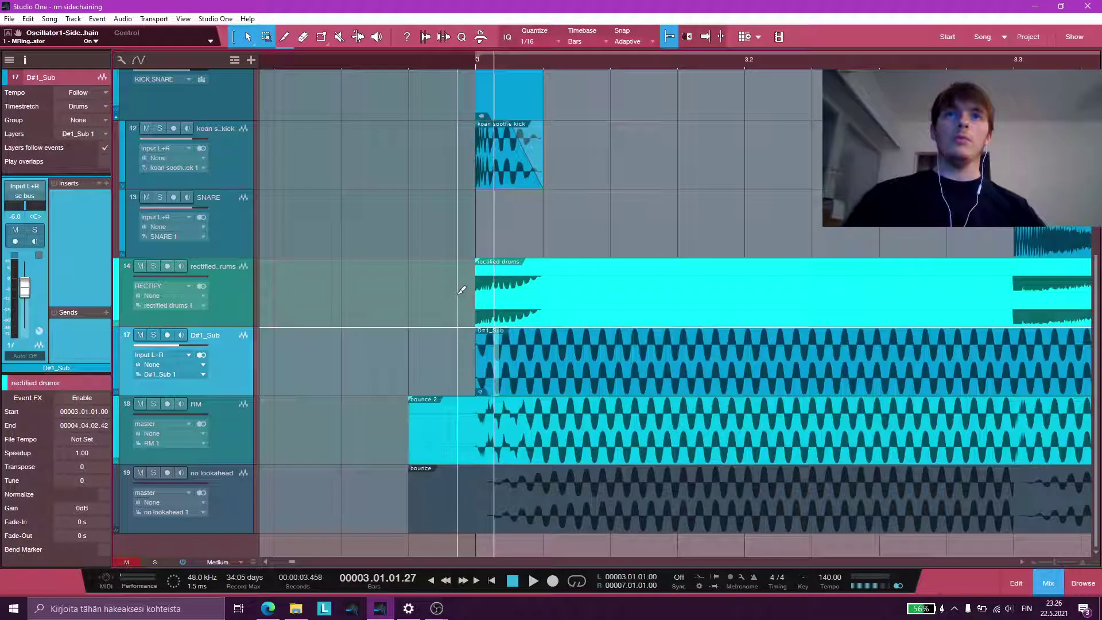
pyautogui.scroll(-6, 457, 294)
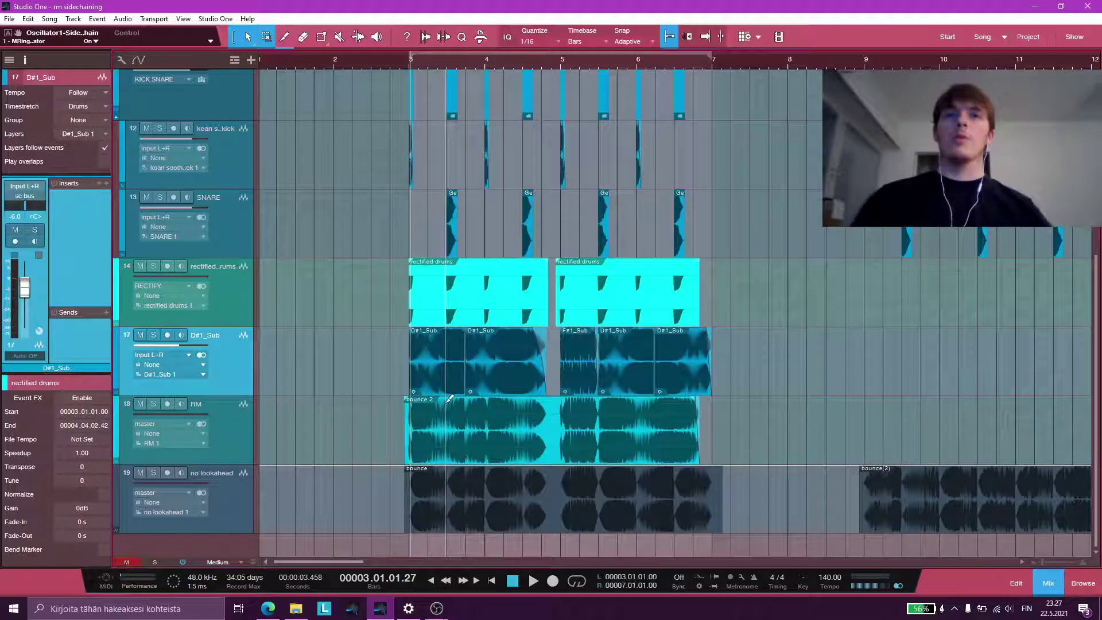
pyautogui.scroll(-3, 364, 394)
pyautogui.scroll(-4, 364, 394)
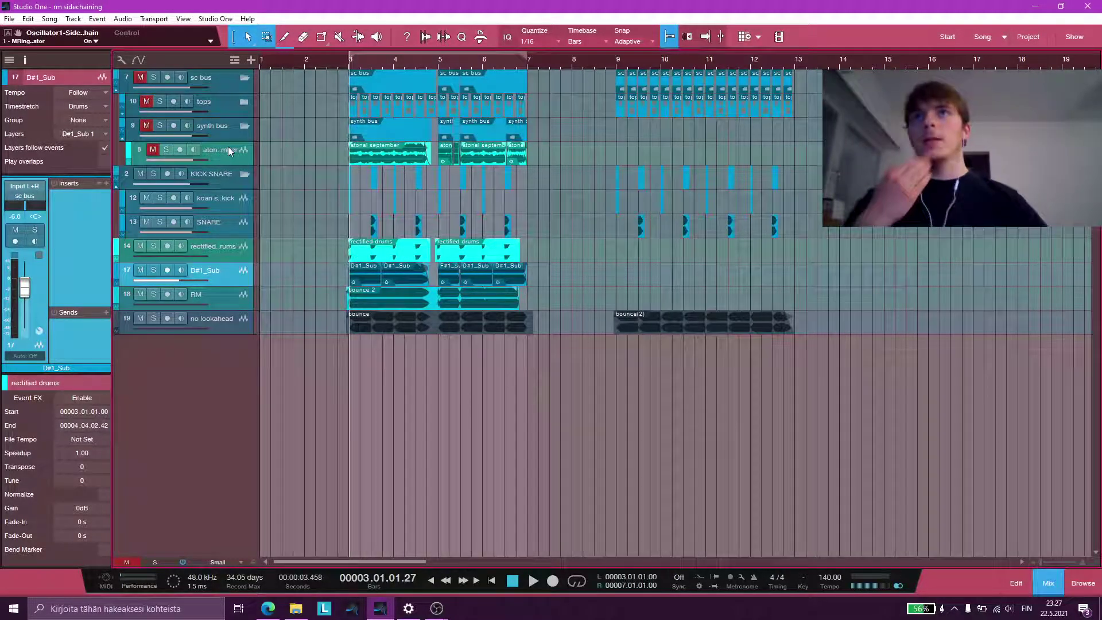
pyautogui.click(228, 185)
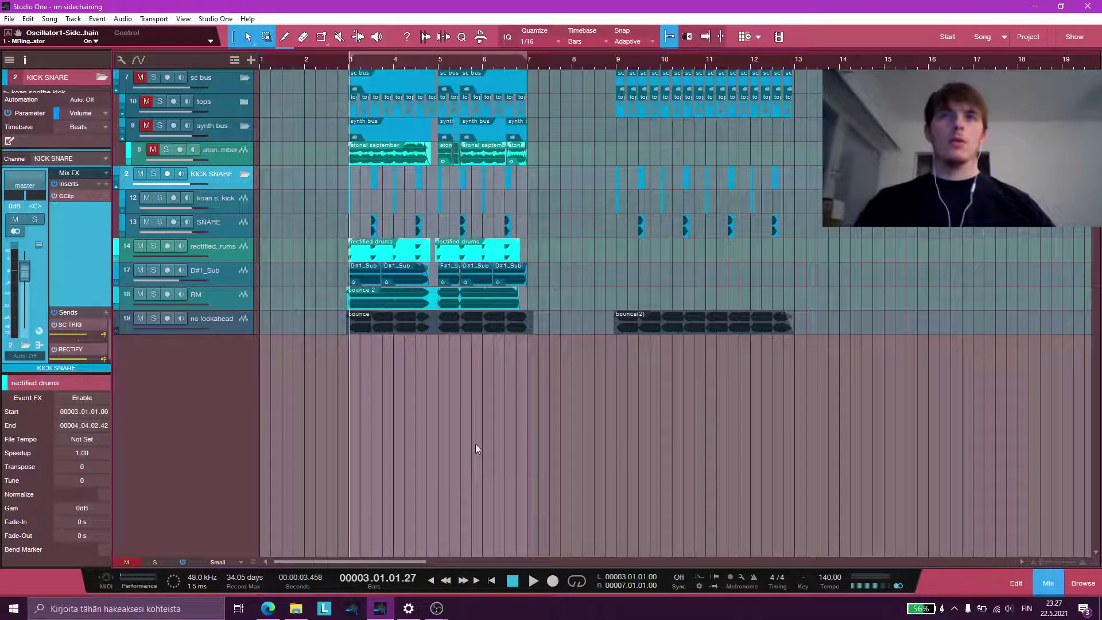
# - Unmute the sc bus, tops, synth bus and atonal september tracks, and stop the loop playback
pyautogui.scroll(3, 360, 151)
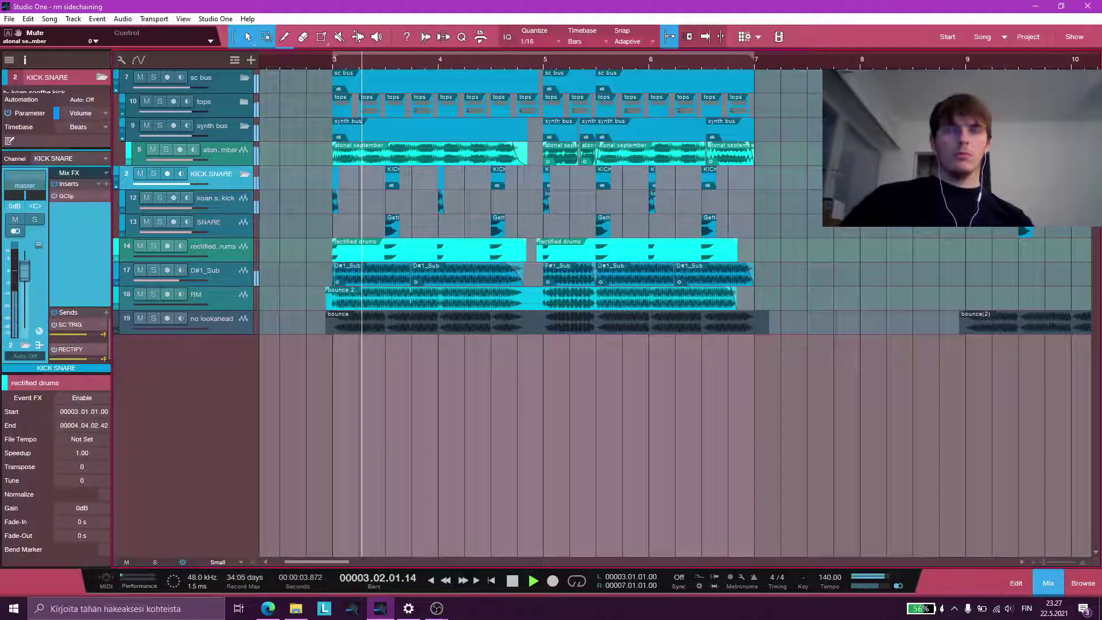
pyautogui.press('space')
pyautogui.click(325, 229)
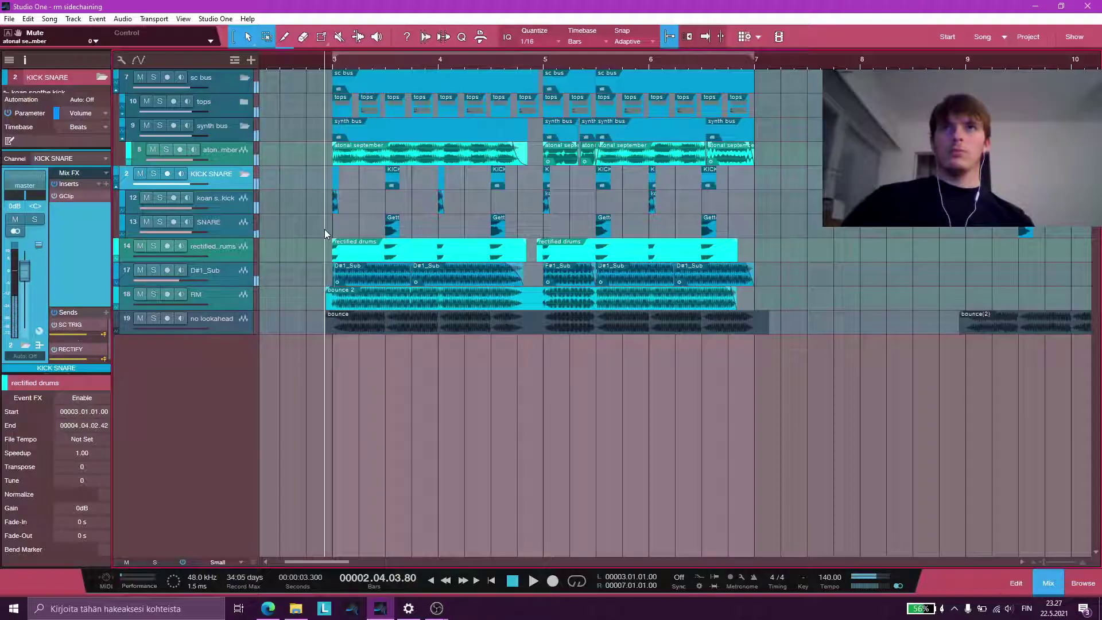
# - Show the master's PSYSCOPE and Limiter plug-in windows over a compact view of the whole arrangement
pyautogui.press('F11')
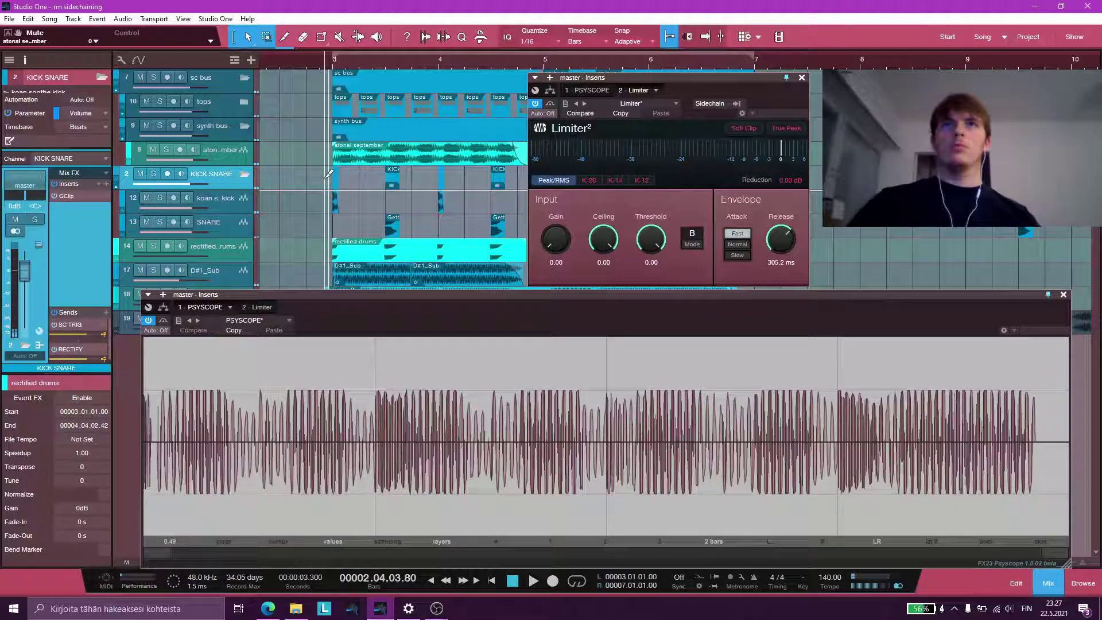
pyautogui.press('w')
pyautogui.press('w')
pyautogui.hotkey('shift', 'w')
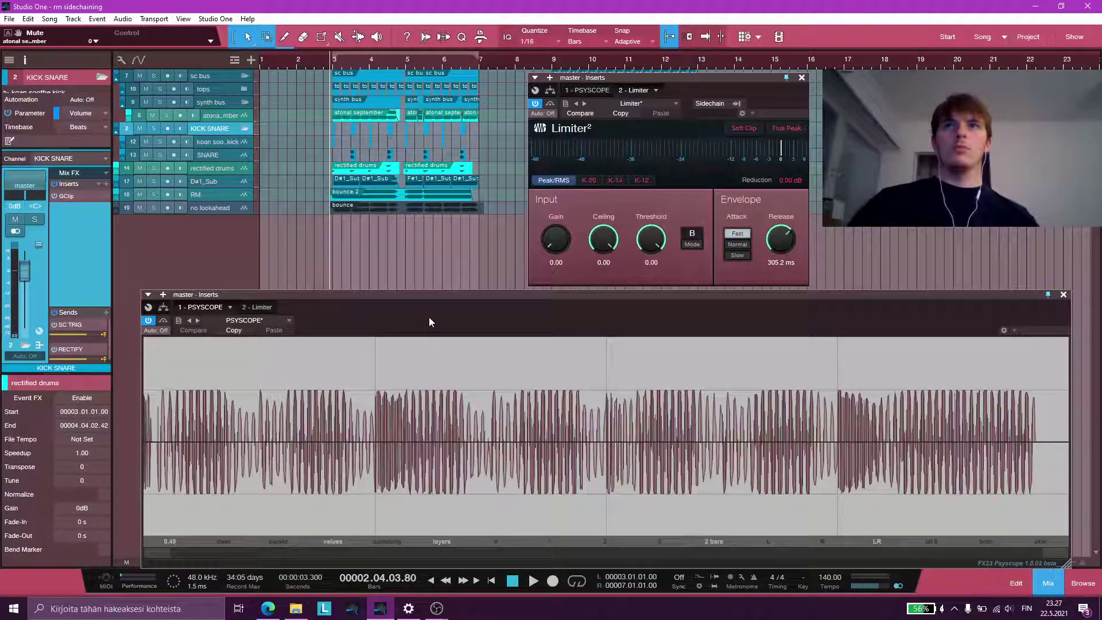
# - Play the loop from just before bar 3, examine the full mix's waveform in PSYSCOPE, and stop playback
pyautogui.press('space')
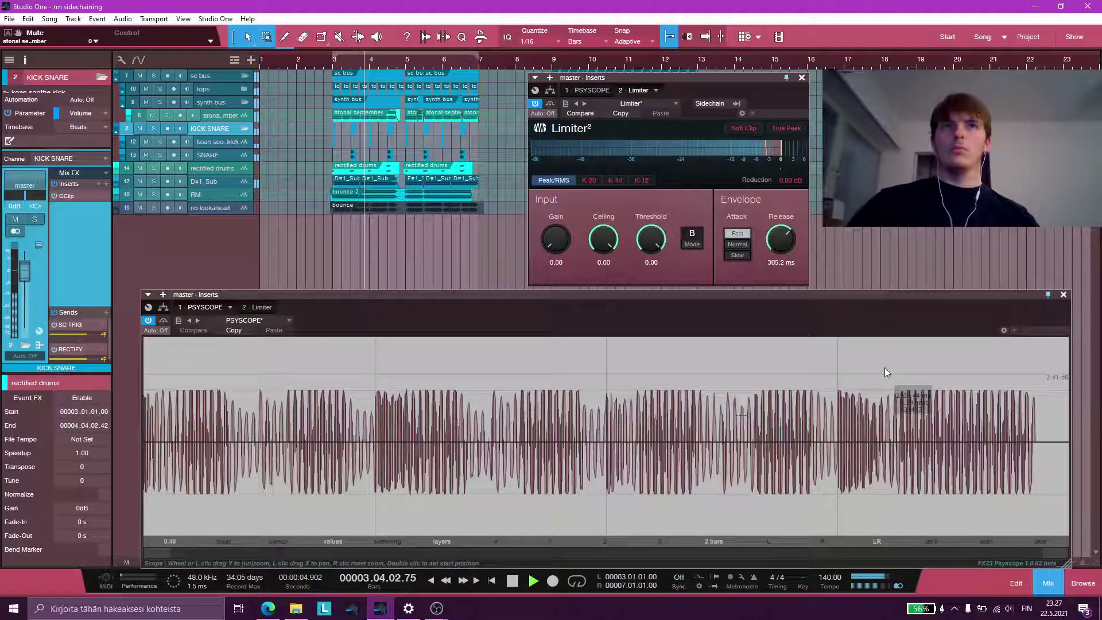
pyautogui.scroll(3, 348, 233)
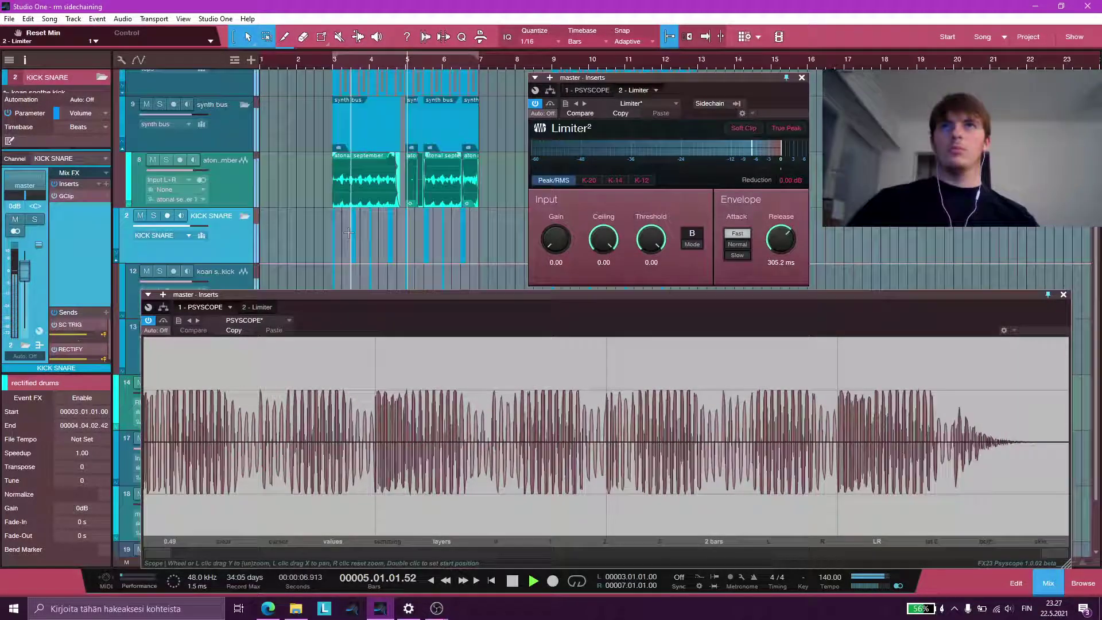
pyautogui.scroll(4, 346, 230)
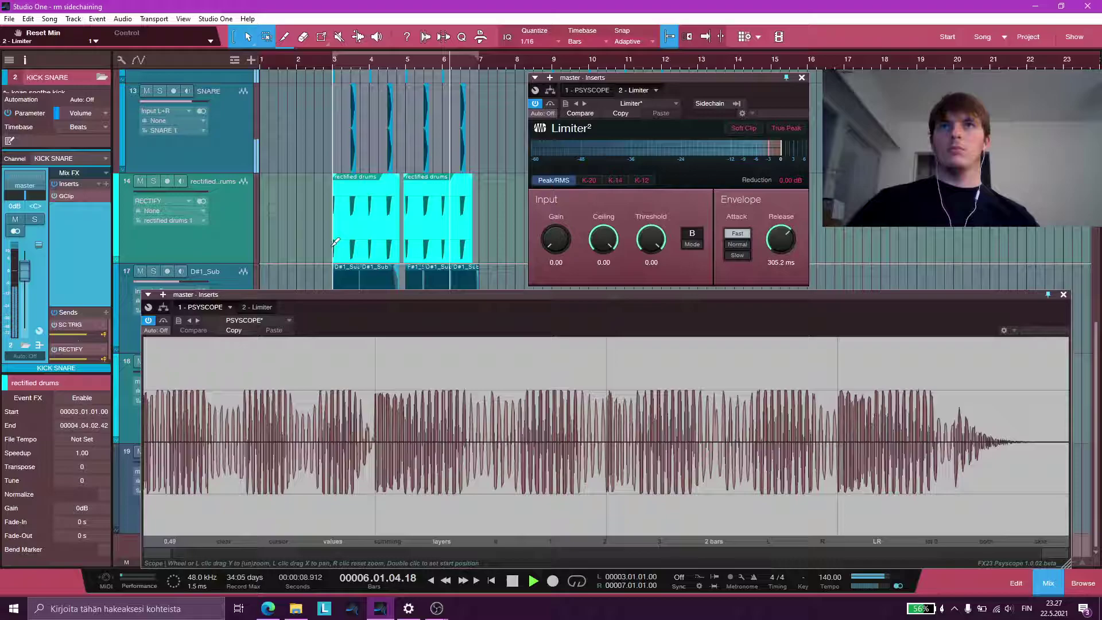
pyautogui.scroll(5, 345, 238)
pyautogui.press('space')
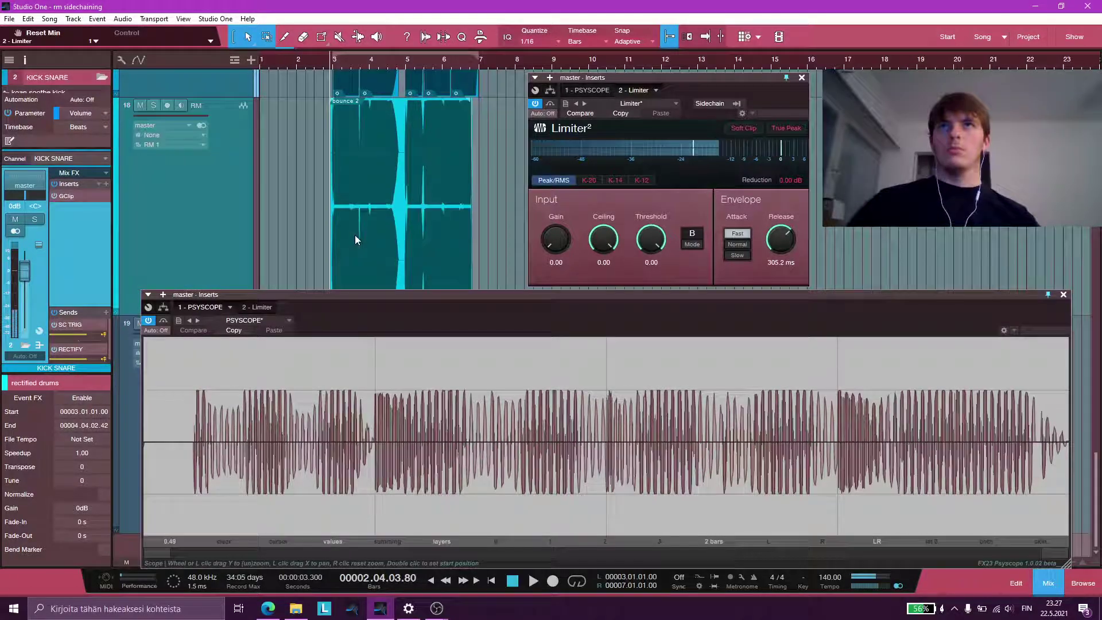
# - Select the sc bus track and mute its RINGMOD send
pyautogui.scroll(-6, 355, 235)
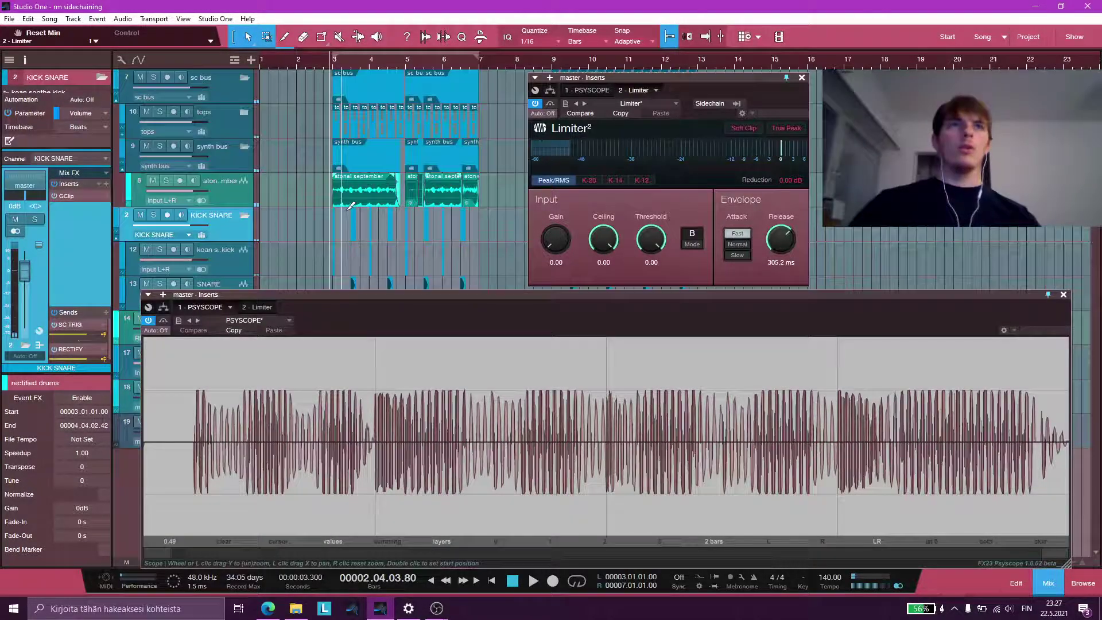
pyautogui.scroll(-4, 349, 204)
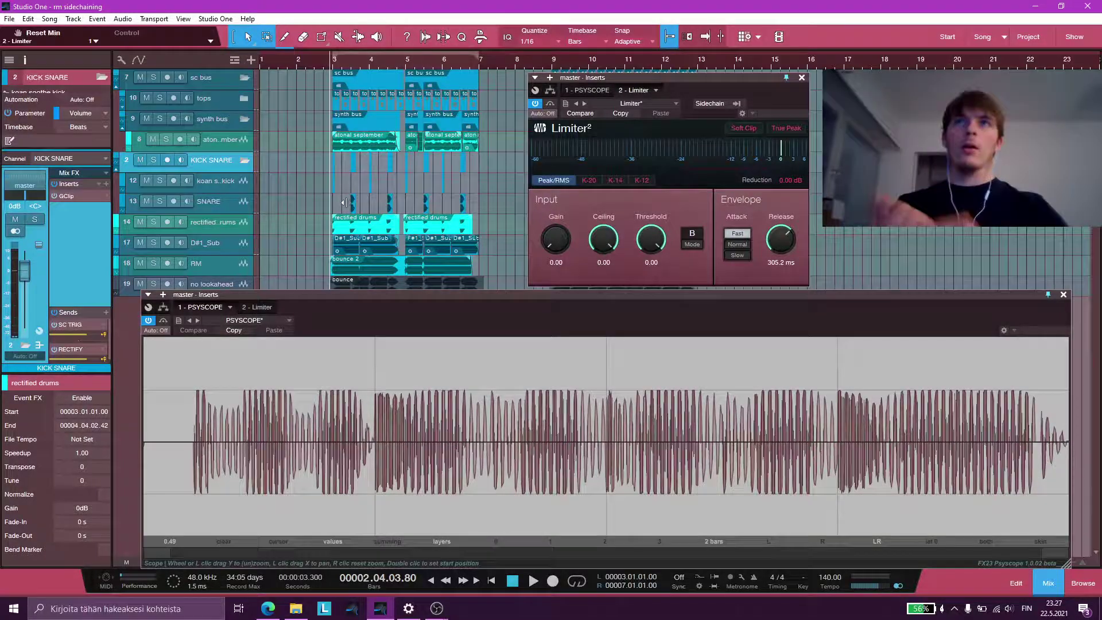
pyautogui.click(223, 83)
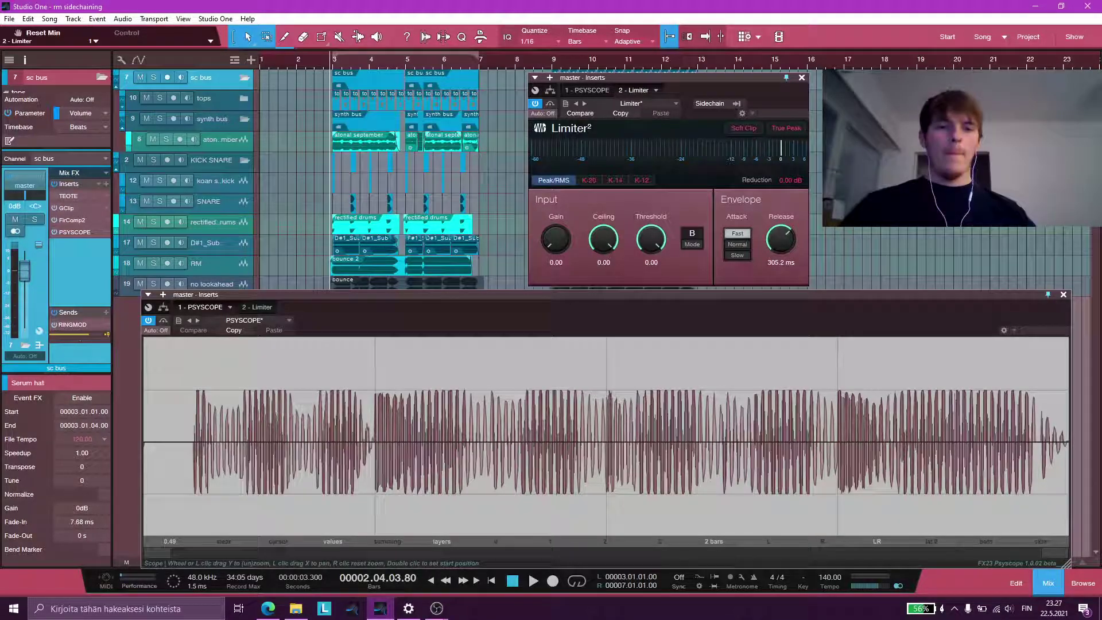
# - Play the loop, stop it, and examine the captured mix waveform up close in PSYSCOPE around the kick hits and the closing tail
pyautogui.press('space')
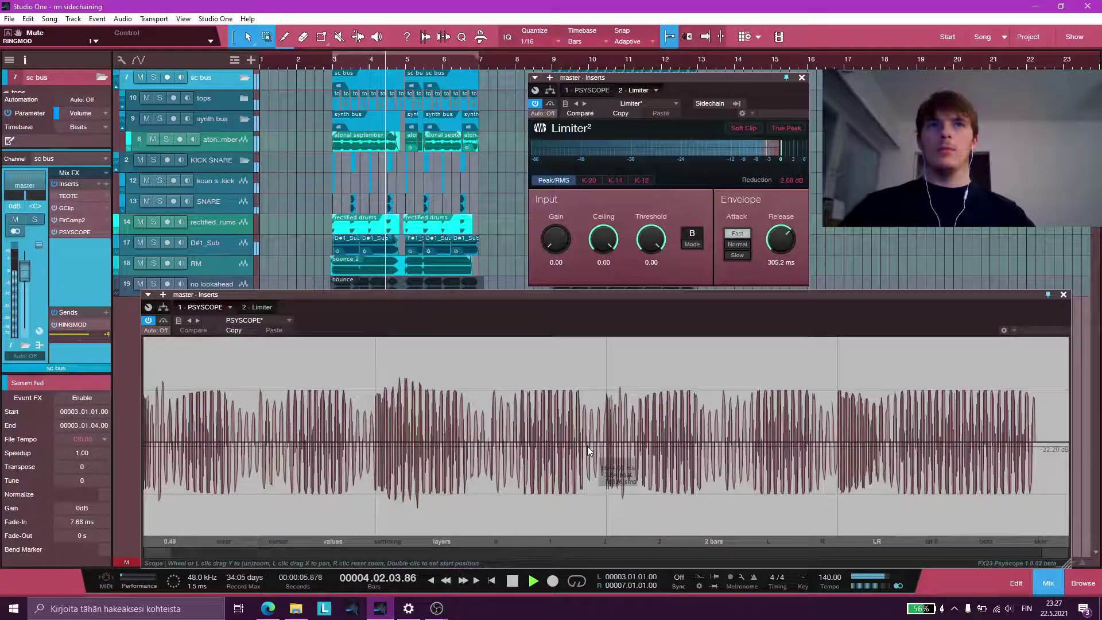
pyautogui.press('space')
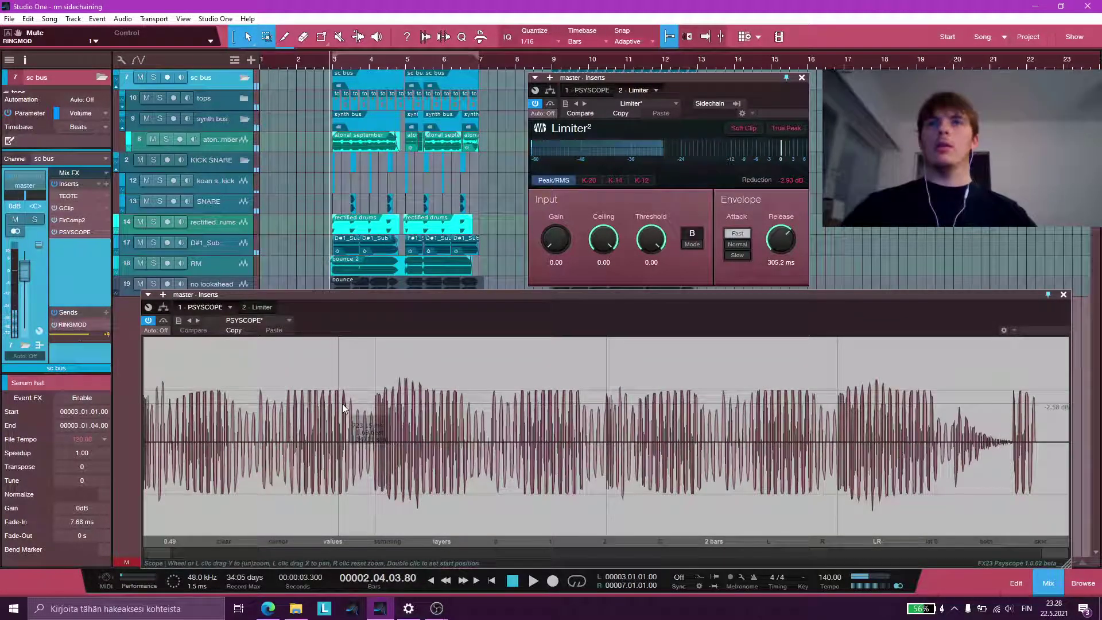
pyautogui.moveTo(376, 436); pyautogui.dragTo(371, 521)
pyautogui.scroll(2, 375, 401)
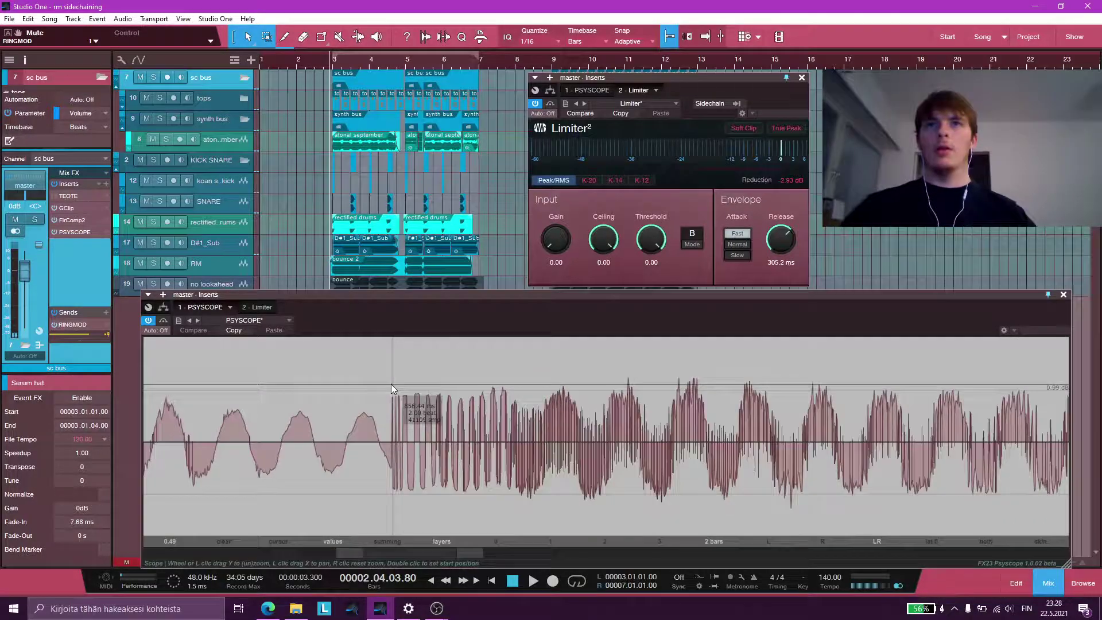
pyautogui.scroll(-3, 516, 413)
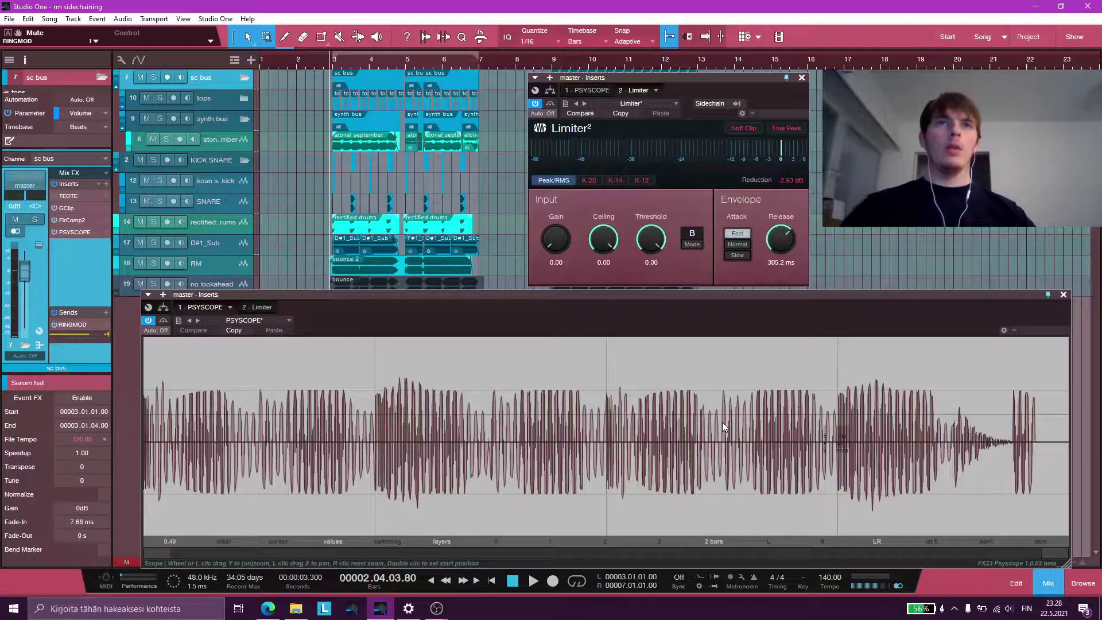
pyautogui.scroll(4, 585, 413)
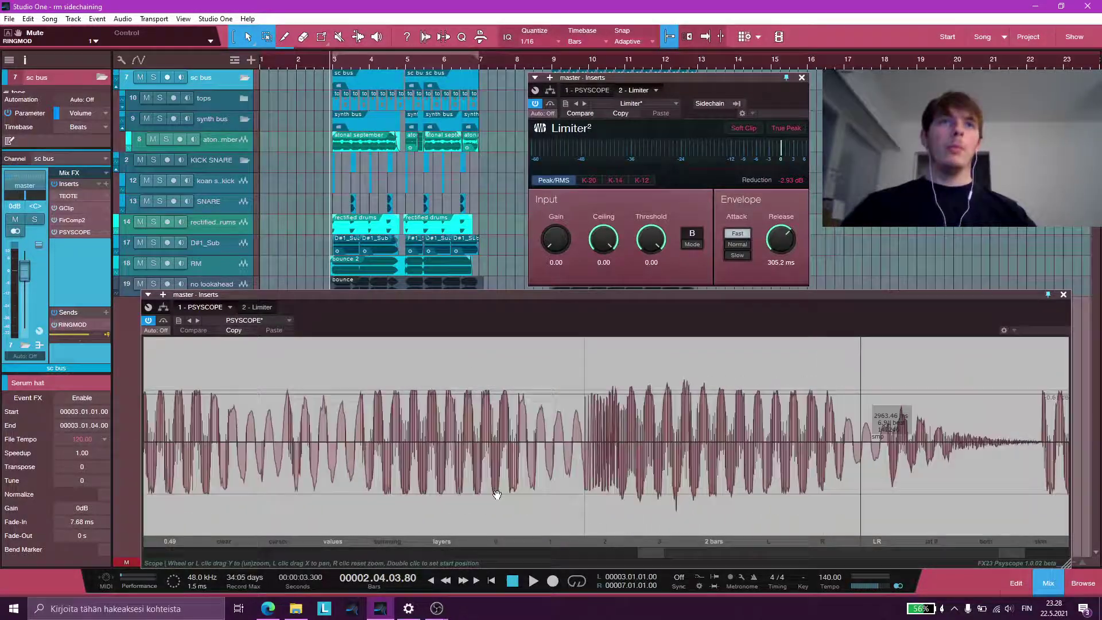
pyautogui.scroll(2, 364, 224)
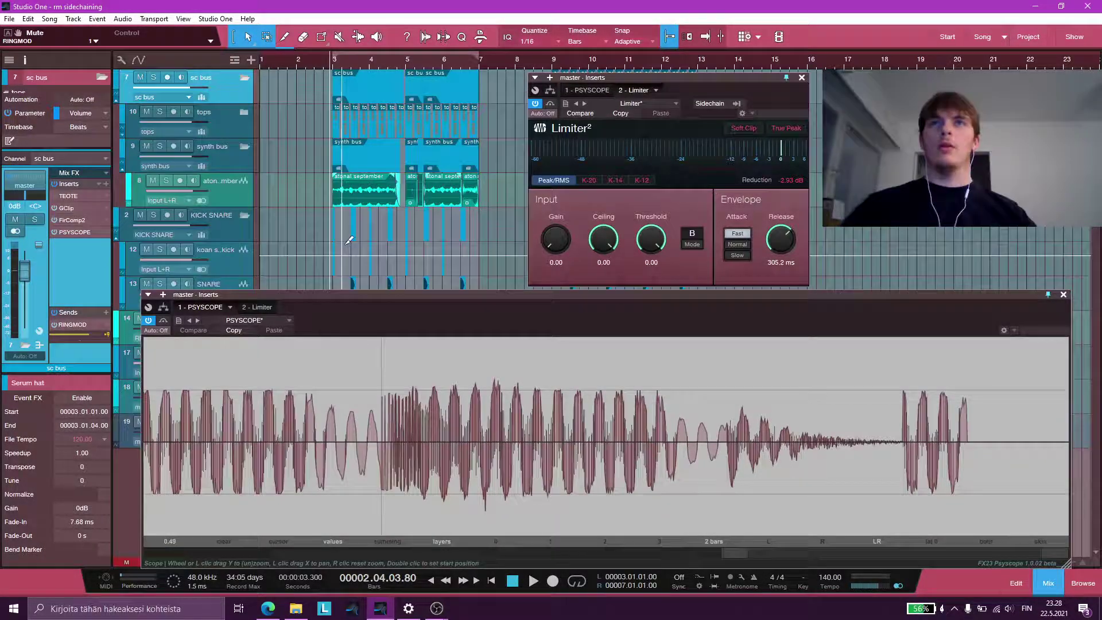
# - Close the master's PSYSCOPE and Limiter windows and mark the ducked range just after beat 3.3 on the no lookahead track
pyautogui.click(1063, 295)
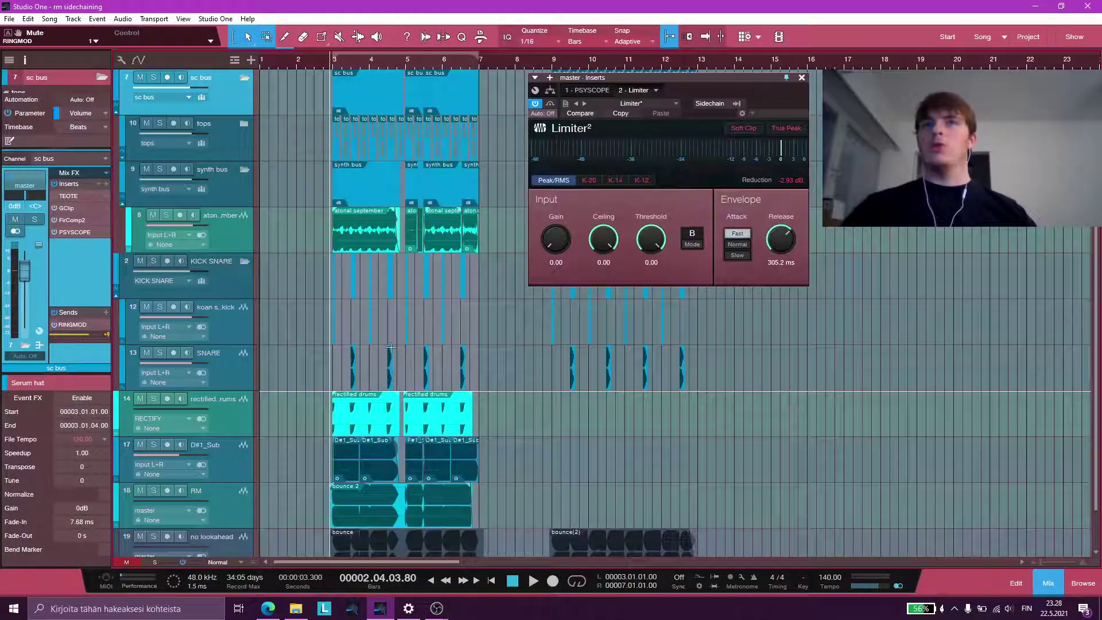
pyautogui.scroll(-6, 341, 480)
pyautogui.scroll(10, 341, 481)
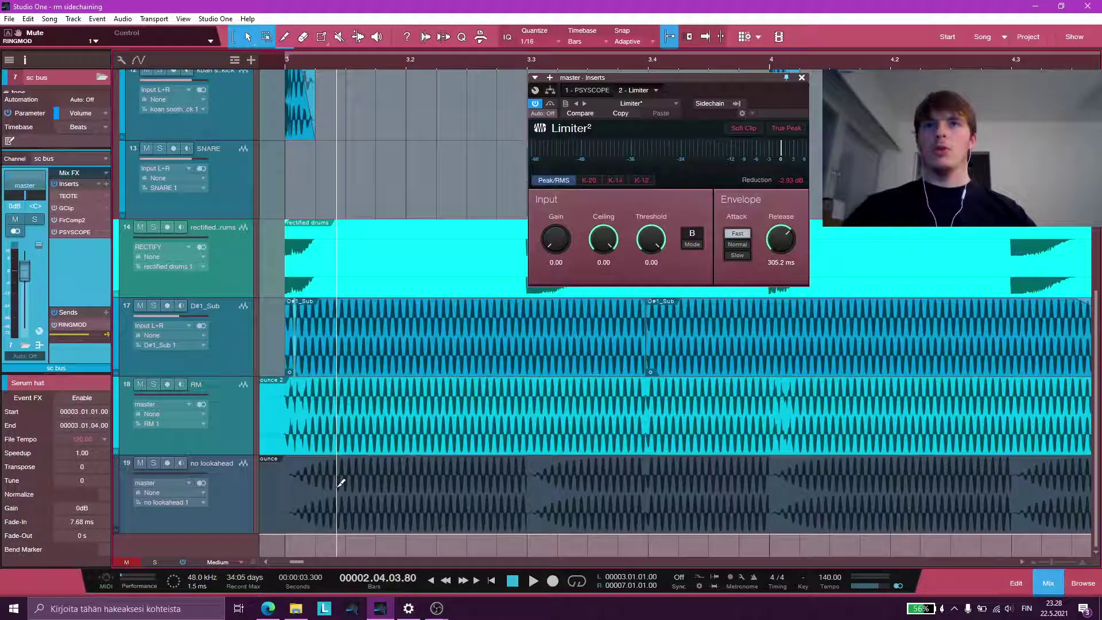
pyautogui.scroll(2, 406, 485)
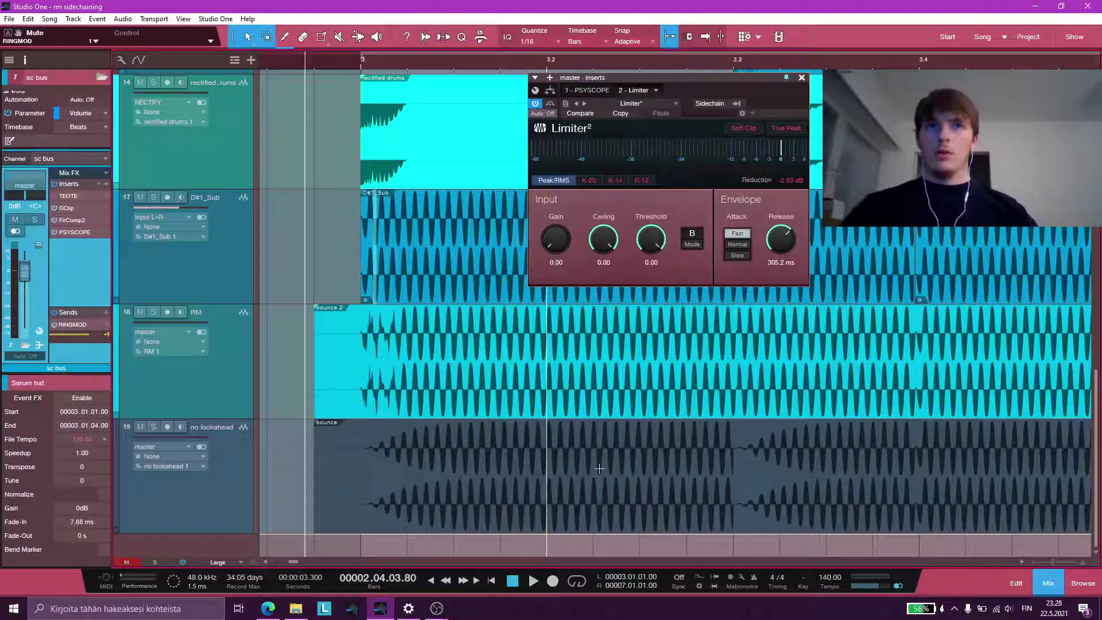
pyautogui.hscroll(4, 760, 459)
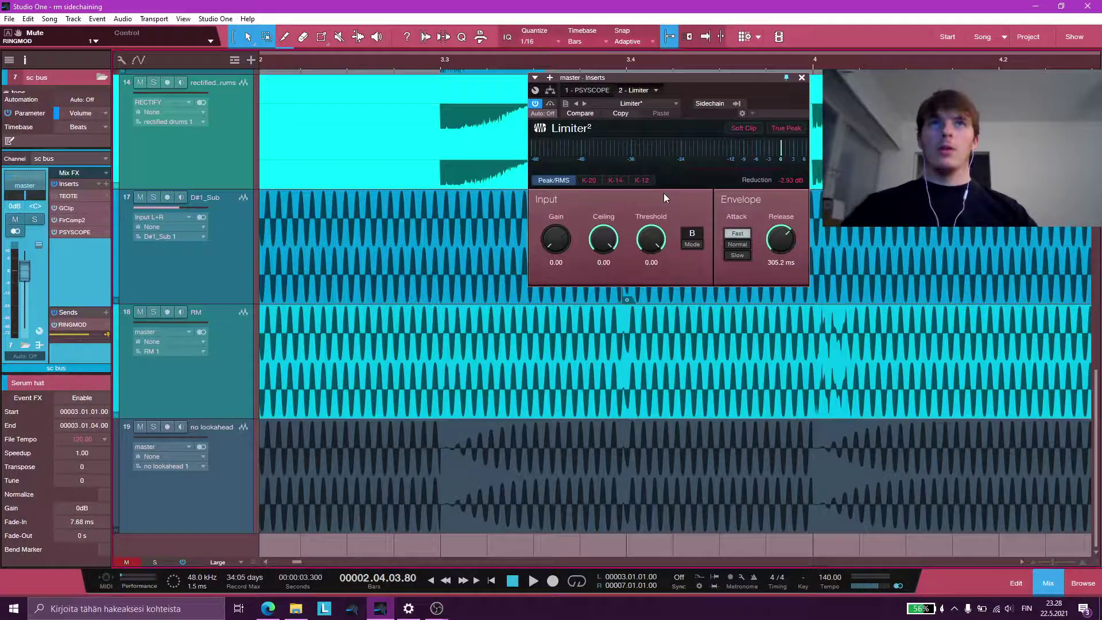
pyautogui.click(801, 77)
pyautogui.hscroll(1, 436, 470)
pyautogui.moveTo(407, 485); pyautogui.dragTo(466, 484)
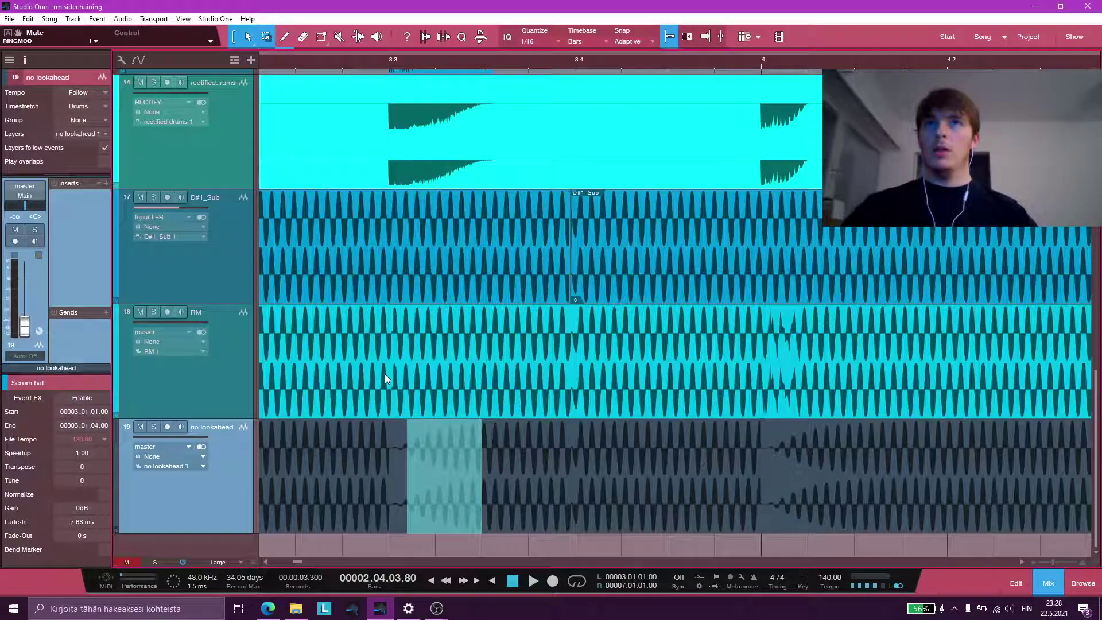
# - Compare the RM and no lookahead waveforms with the rectified drums and sub around bar 3 and beat 3.3
pyautogui.press('w')
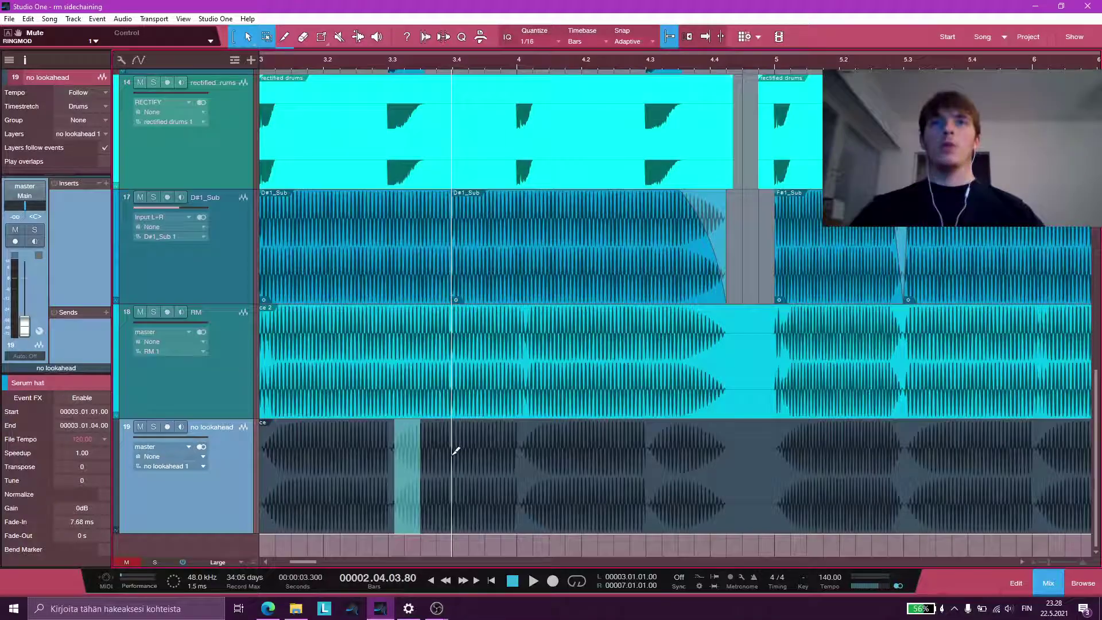
pyautogui.scroll(-3, 390, 450)
pyautogui.scroll(6, 313, 453)
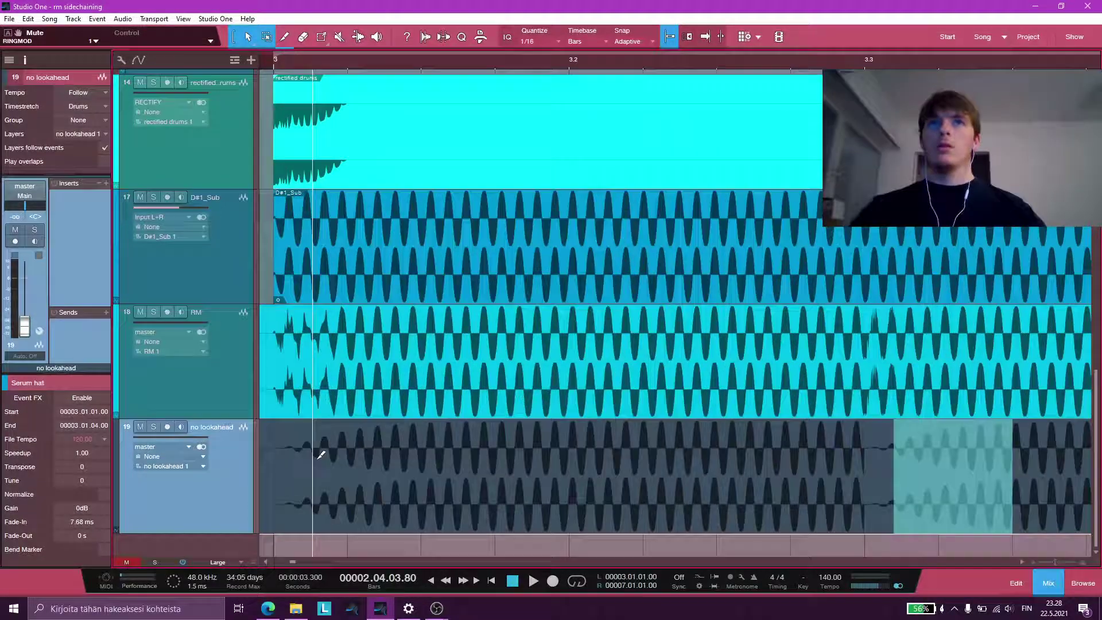
pyautogui.press('w')
pyautogui.press('w')
pyautogui.press('w')
pyautogui.press('w')
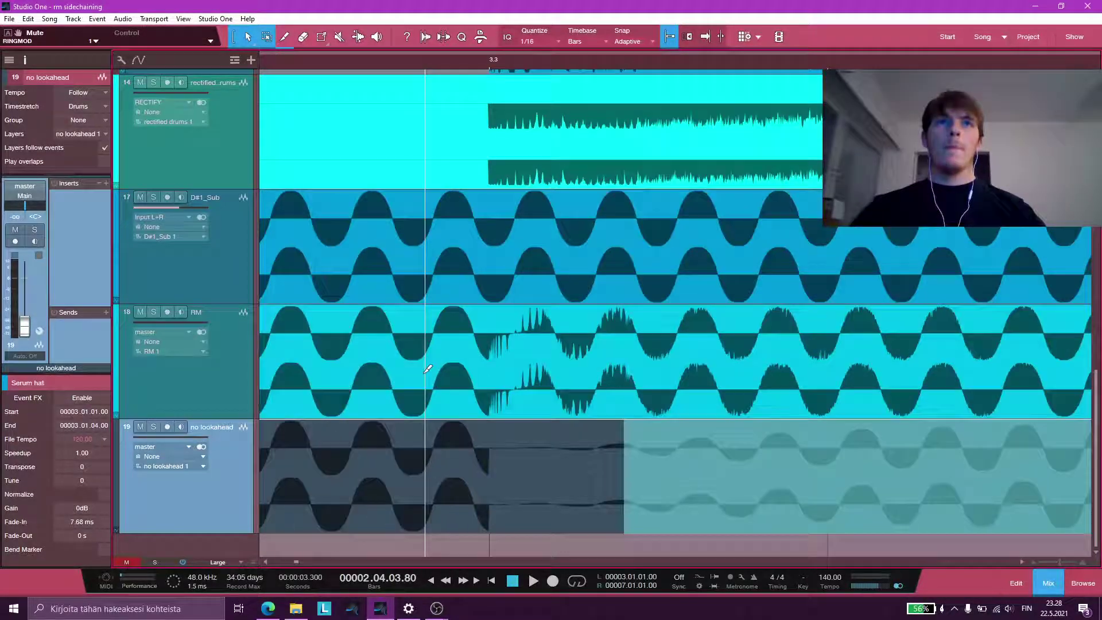
pyautogui.press('e')
pyautogui.press('e')
pyautogui.press('e')
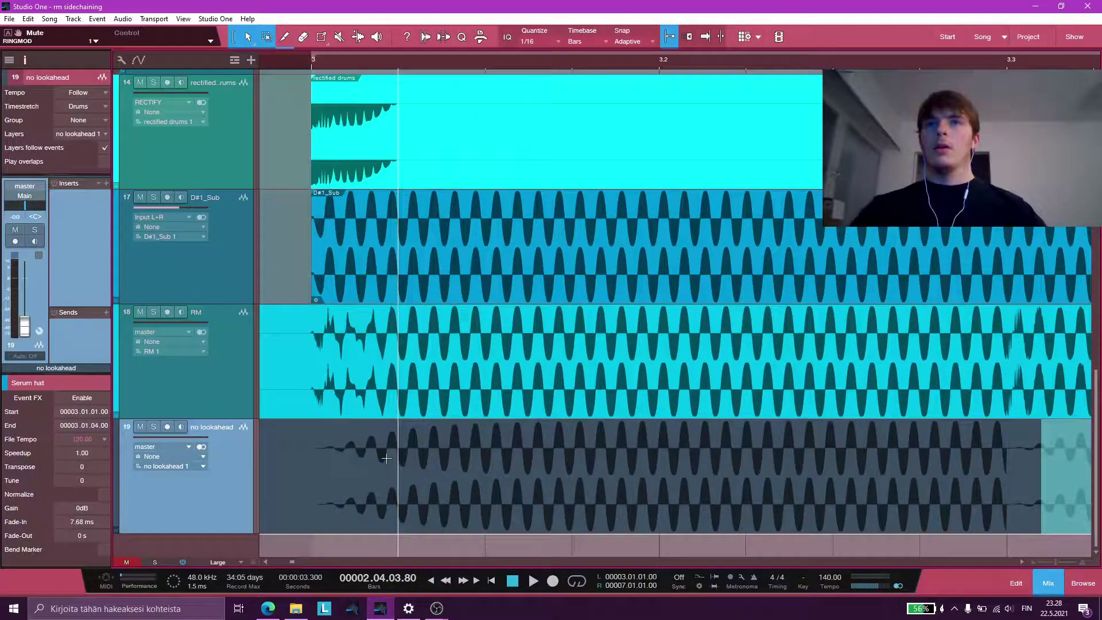
# - Mark the kick's tail on the no lookahead and rectified drums tracks and its full length on RM to compare their waveforms
pyautogui.moveTo(361, 459); pyautogui.dragTo(398, 459)
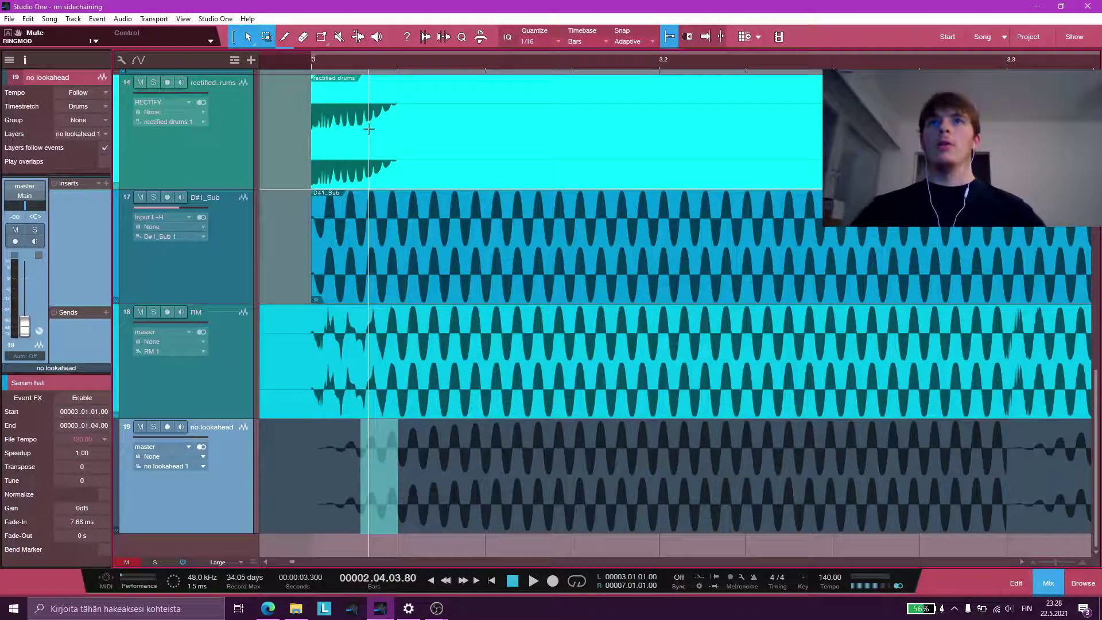
pyautogui.moveTo(359, 144); pyautogui.dragTo(397, 144)
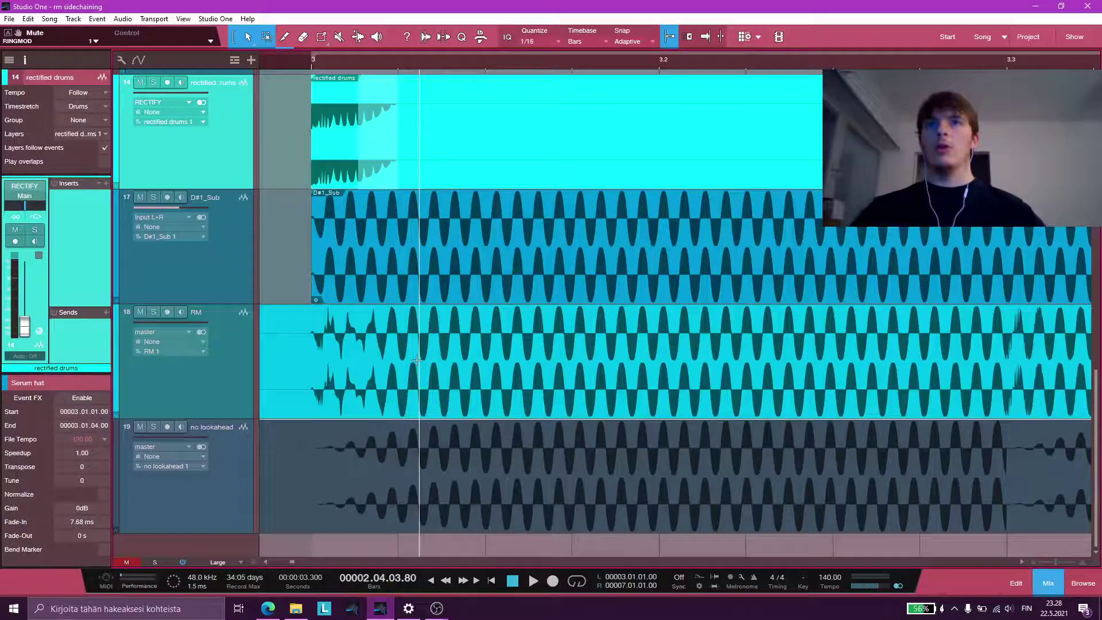
pyautogui.scroll(3, 304, 371)
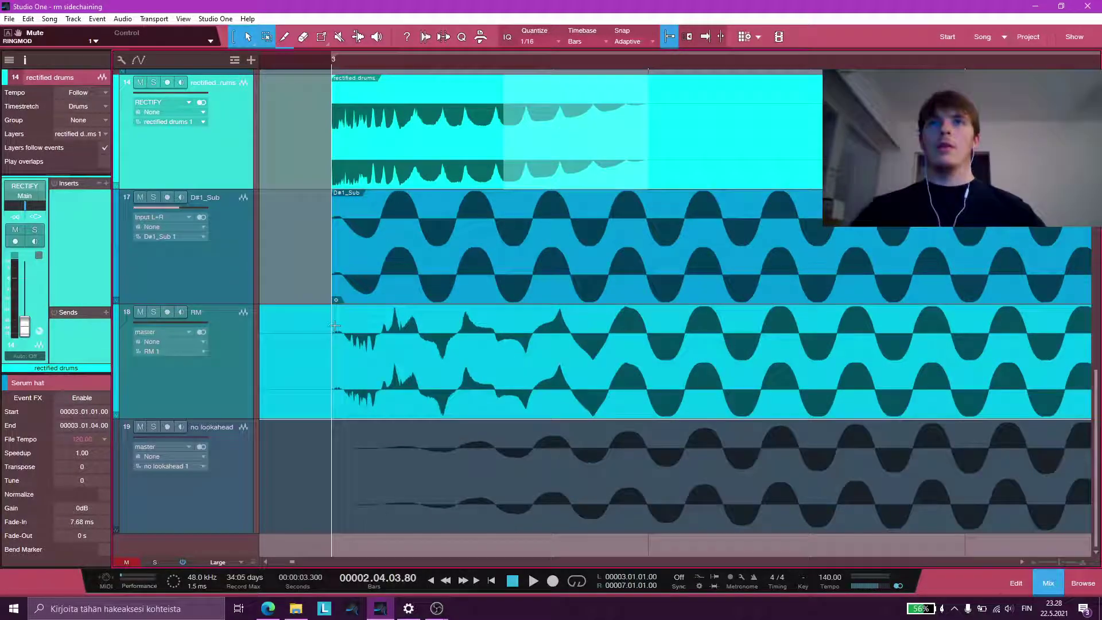
pyautogui.moveTo(331, 351); pyautogui.dragTo(649, 385)
pyautogui.scroll(5, 408, 166)
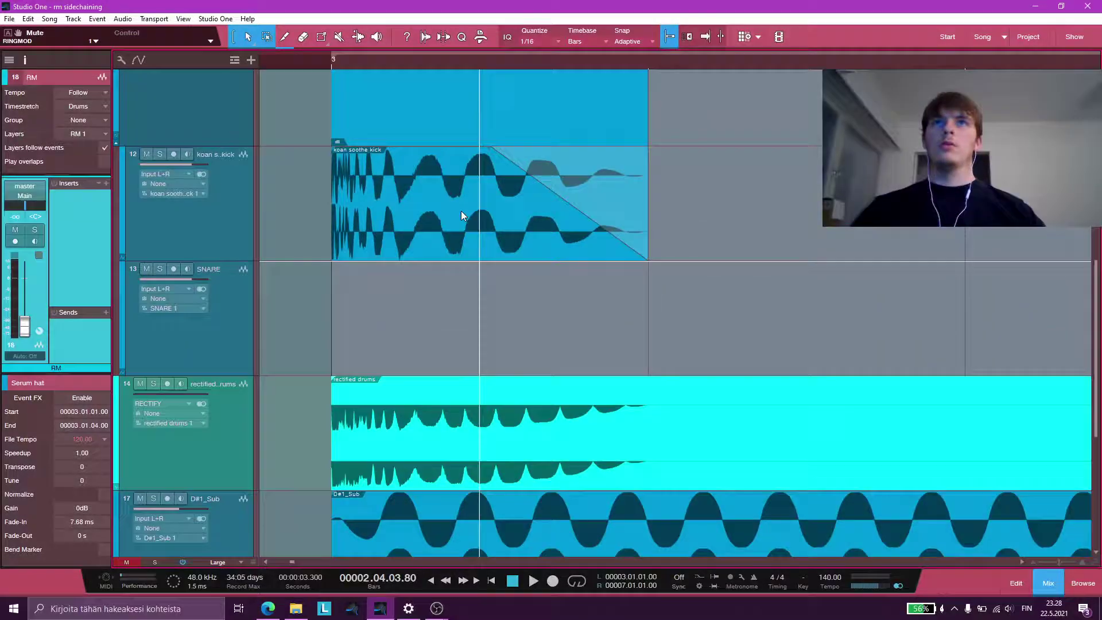
pyautogui.scroll(-4, 541, 212)
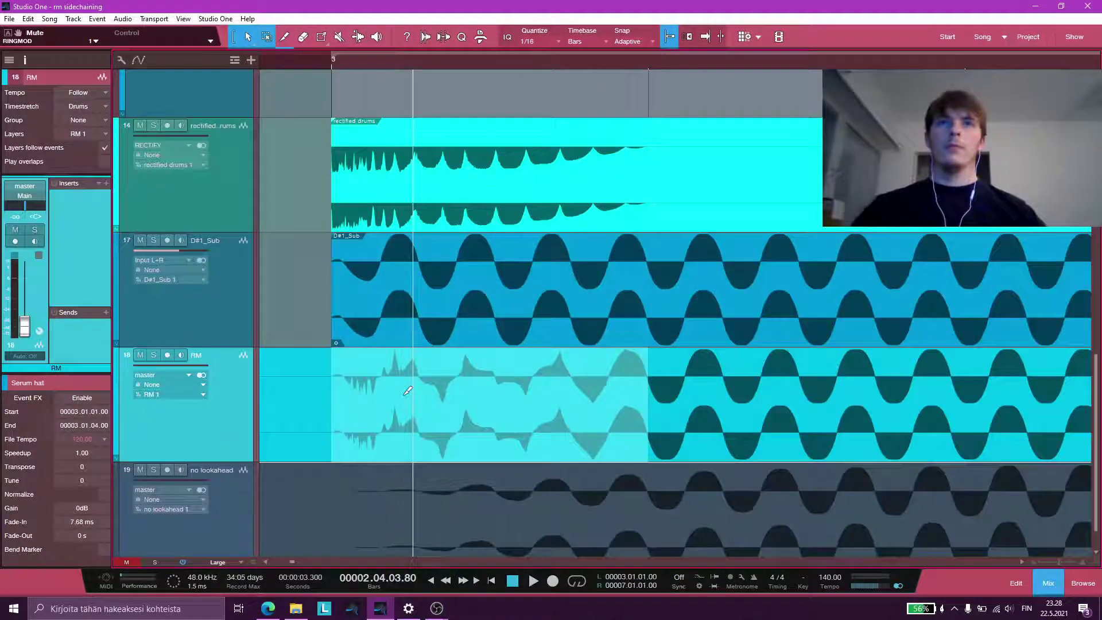
# - Return to the compact arrangement overview and reopen the master's PSYSCOPE and Limiter windows
pyautogui.press('w')
pyautogui.hotkey('shift', 'w')
pyautogui.hotkey('shift', 'w')
pyautogui.press('w')
pyautogui.press('w')
pyautogui.press('w')
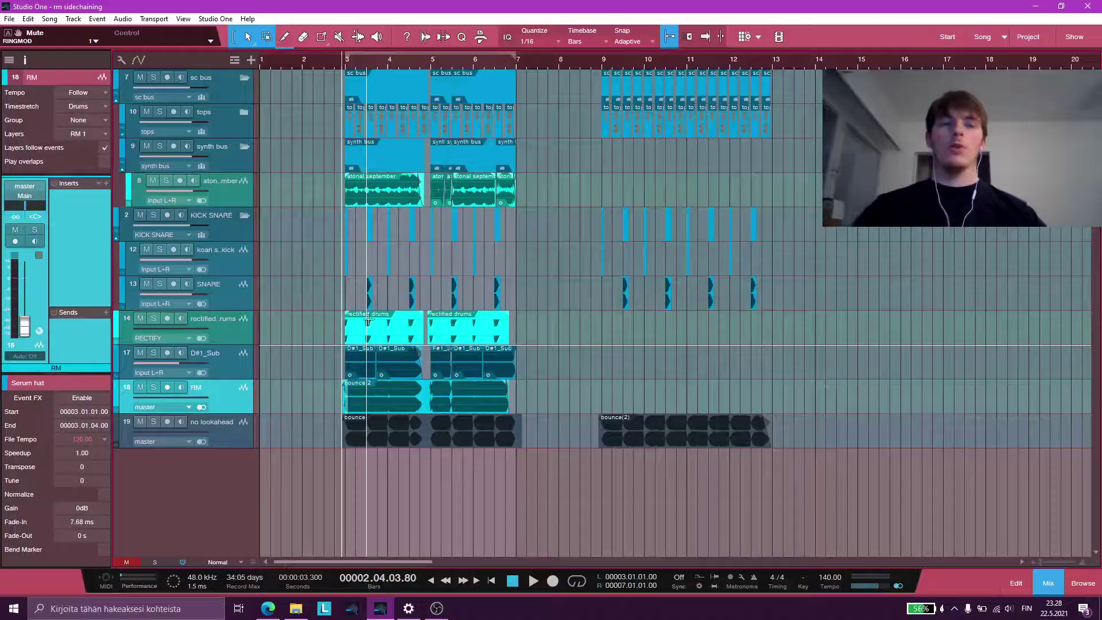
pyautogui.hotkey('shift', 'w')
pyautogui.hotkey('shift', 'w')
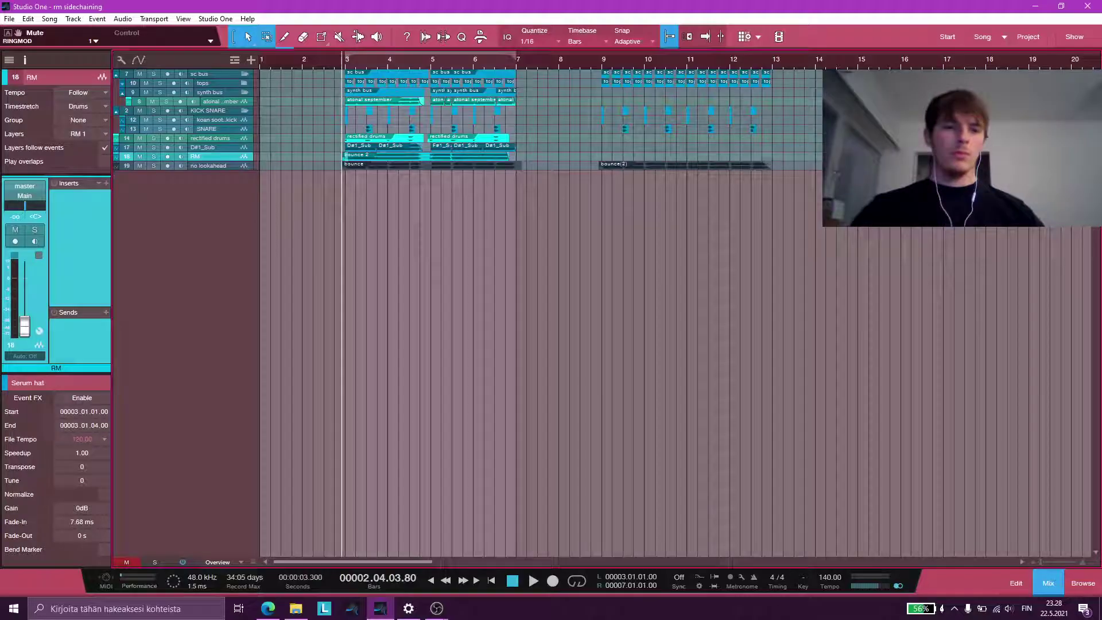
pyautogui.press('F11')
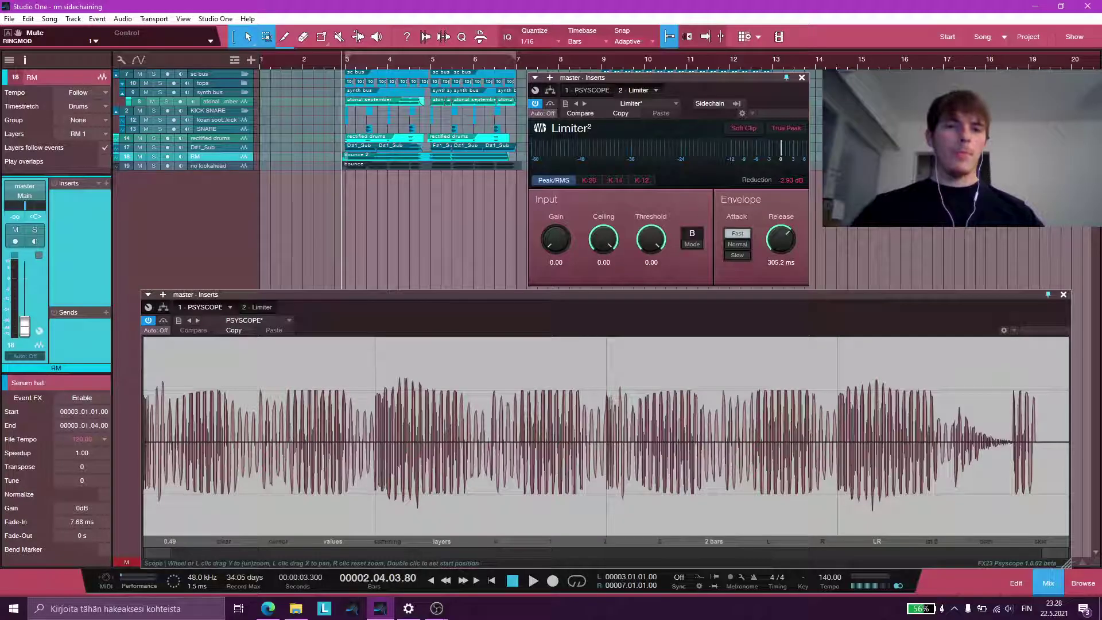
# - Play the loop again to check the master limiter's gain reduction, and reset its reduction reading
pyautogui.press('space')
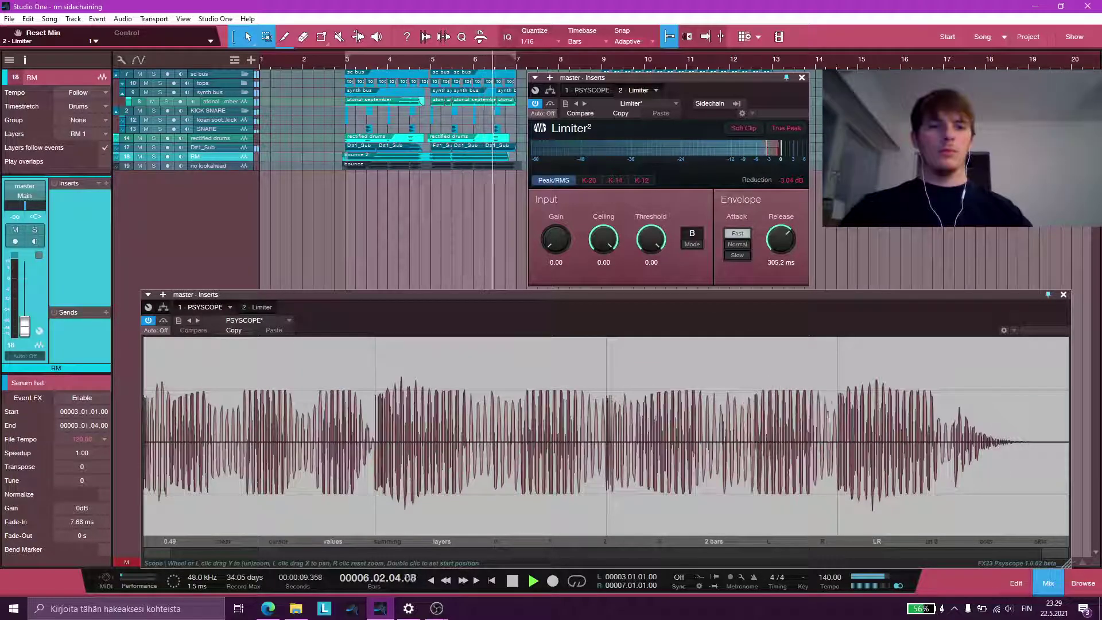
pyautogui.press('space')
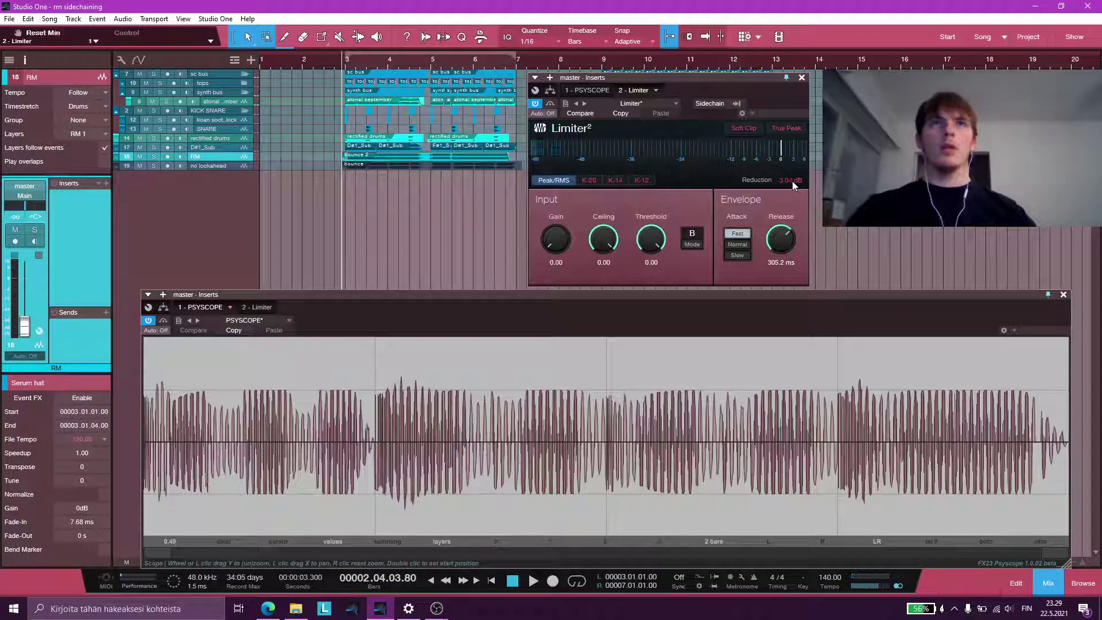
pyautogui.press('space')
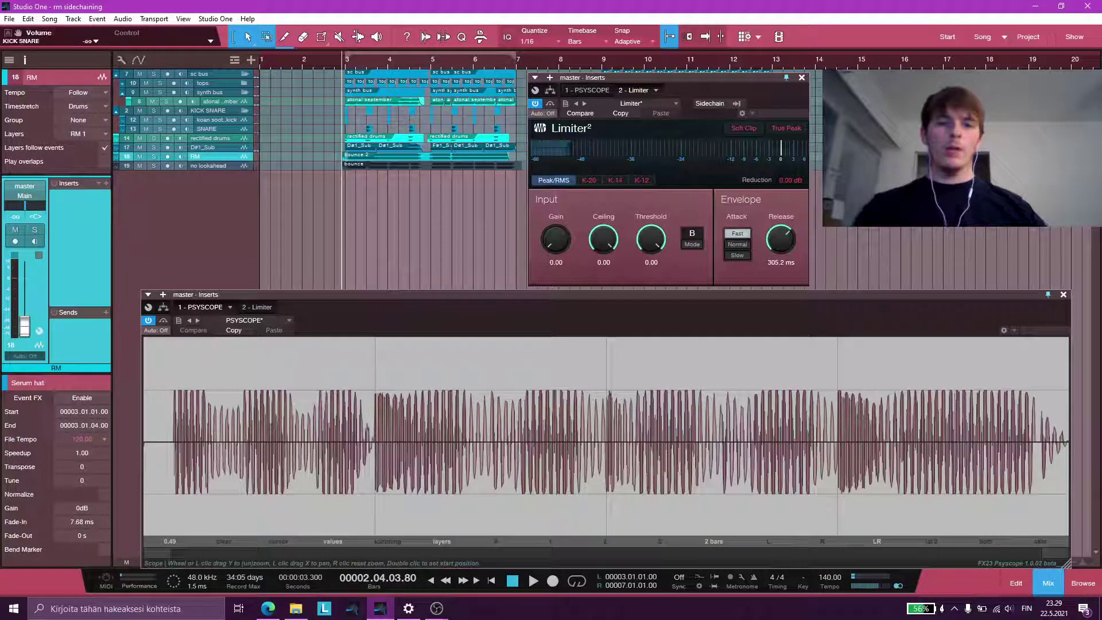
# - Play the loop with the KICK SNARE volume at -∞ and examine the ducking in the remaining mix's waveform in PSYSCOPE
pyautogui.press('space')
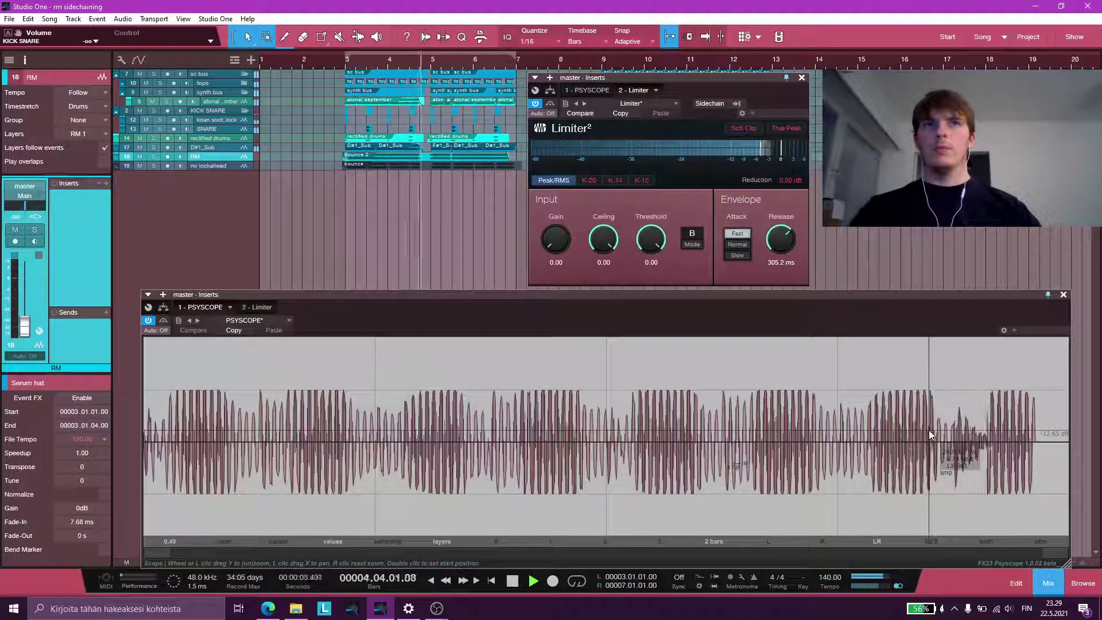
pyautogui.press('space')
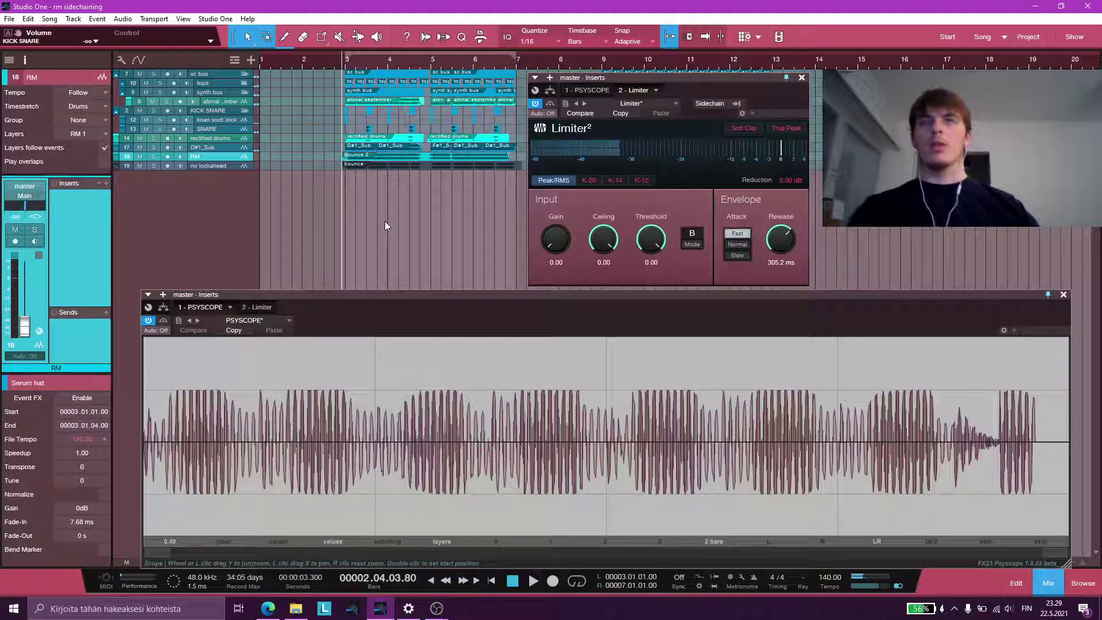
pyautogui.moveTo(372, 423); pyautogui.dragTo(380, 376)
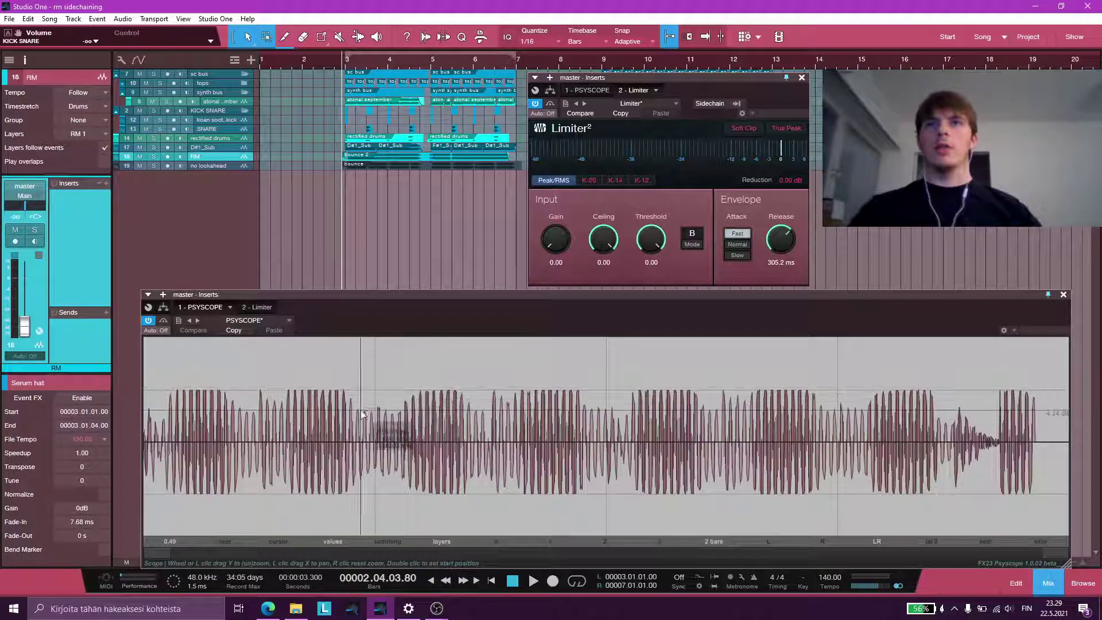
pyautogui.moveTo(374, 409); pyautogui.dragTo(381, 505)
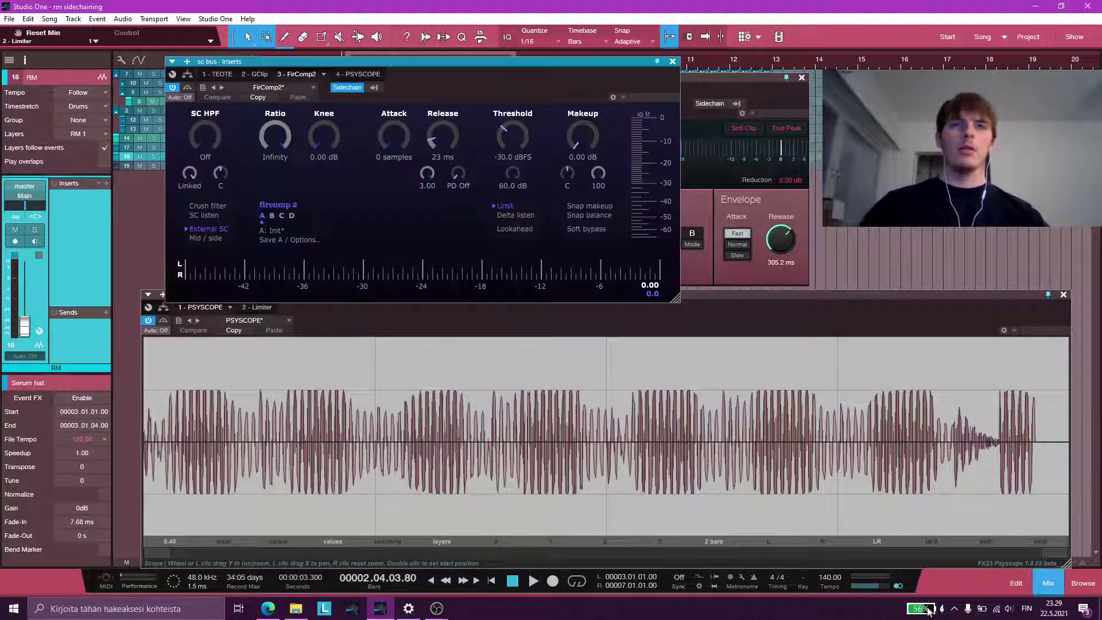
# - Set the release of FirComp2 on the sc bus to 12.5 ms during loop playback, stop playback, and close the plug-in window
pyautogui.press('space')
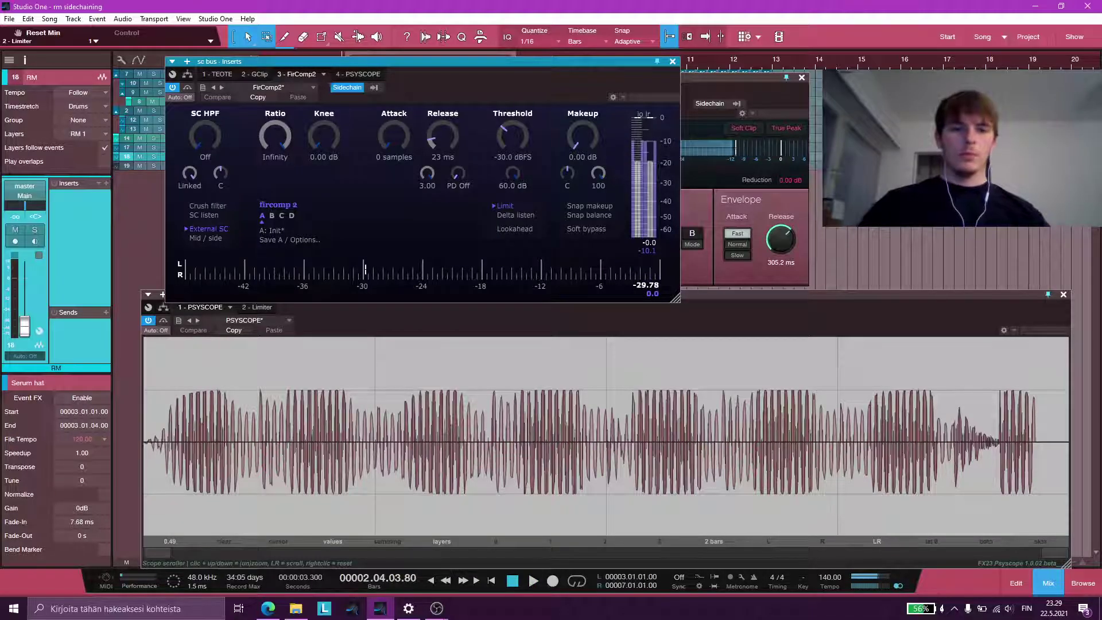
pyautogui.press('space')
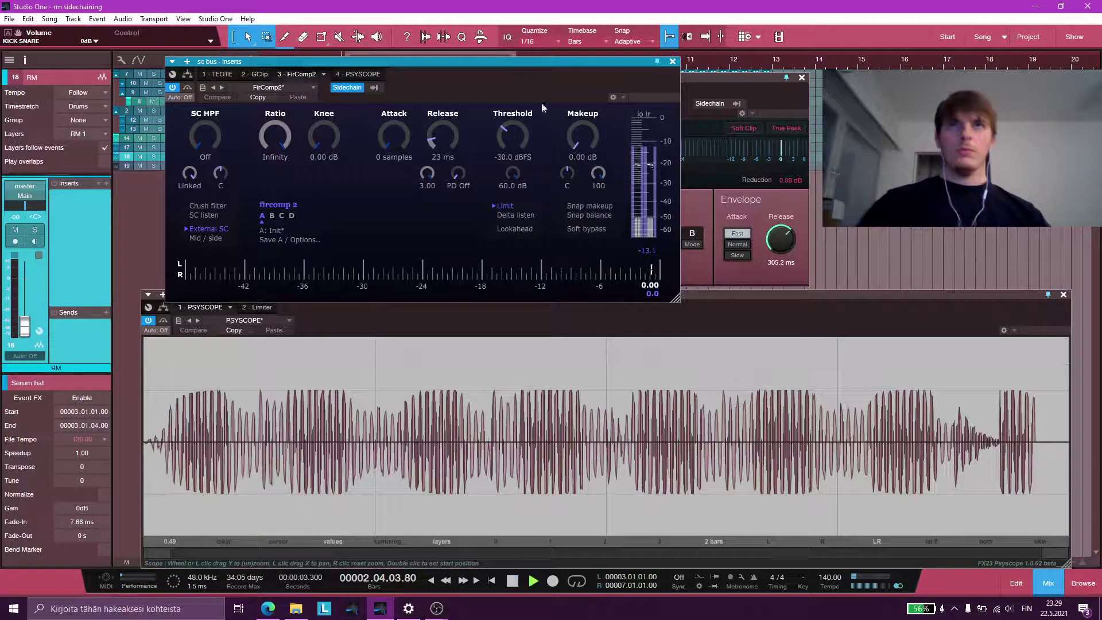
pyautogui.moveTo(448, 144)
pyautogui.mouseDown()
pyautogui.moveTo(452, 116)
pyautogui.moveTo(446, 164)
pyautogui.moveTo(449, 151)
pyautogui.mouseUp()
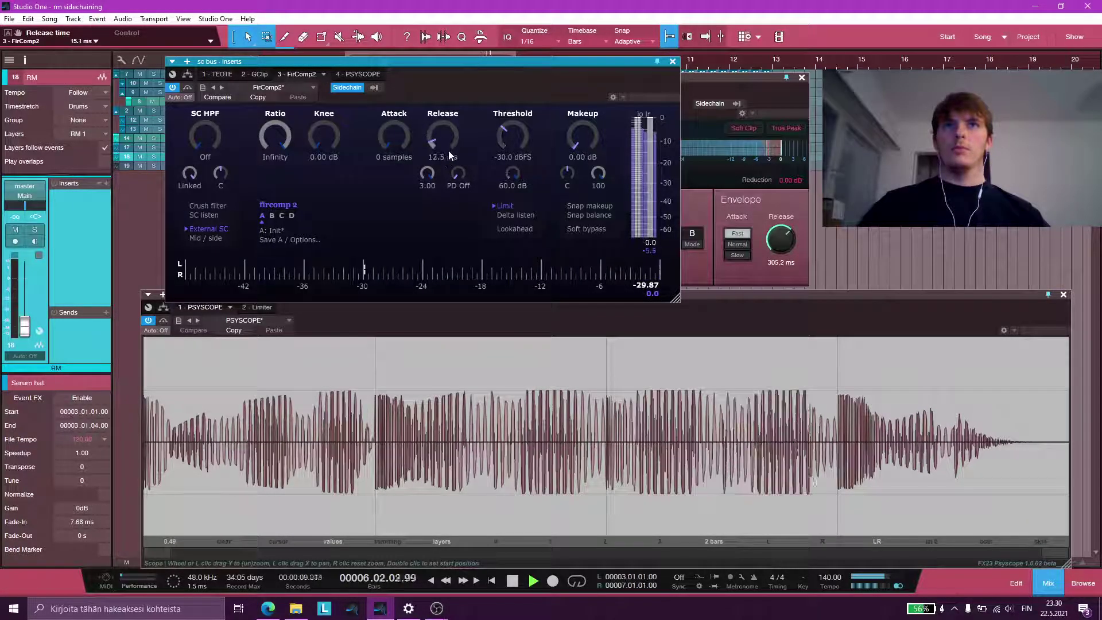
pyautogui.press('space')
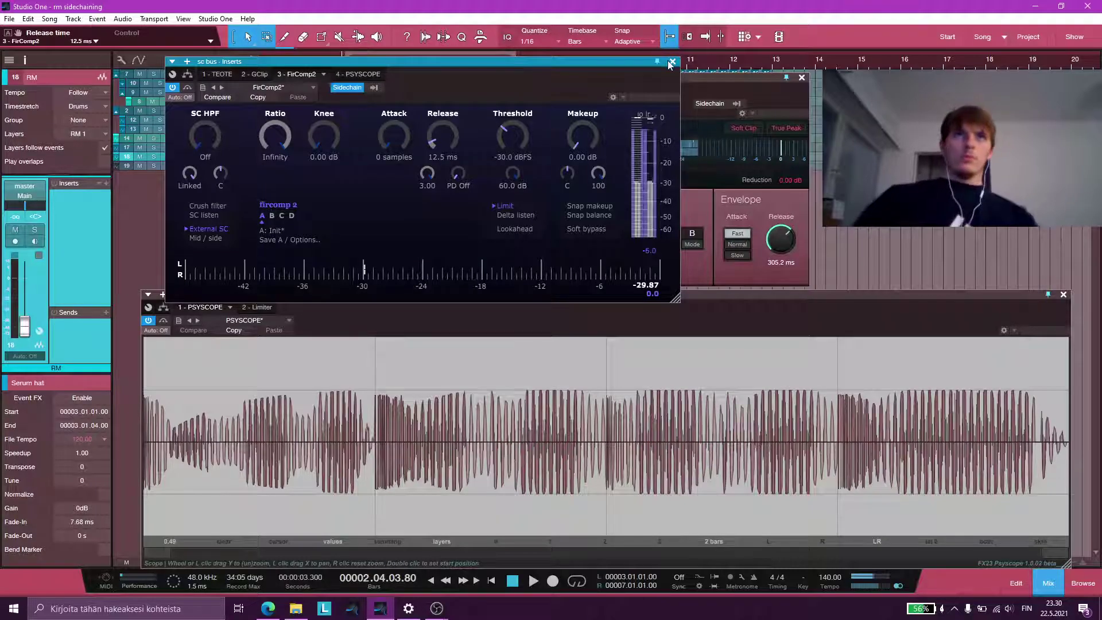
pyautogui.click(672, 61)
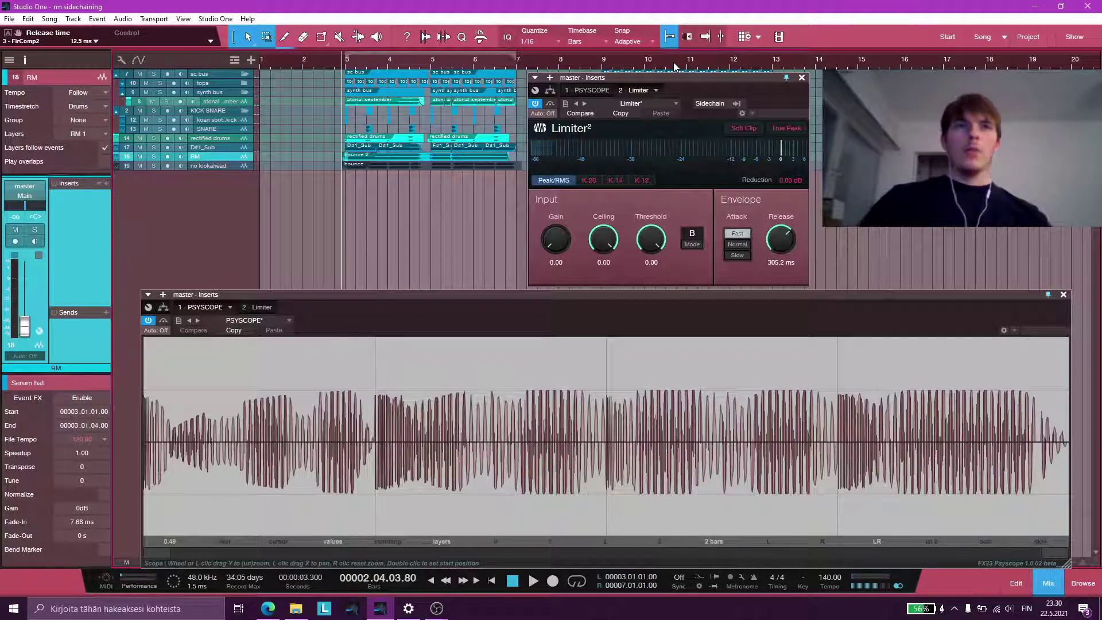